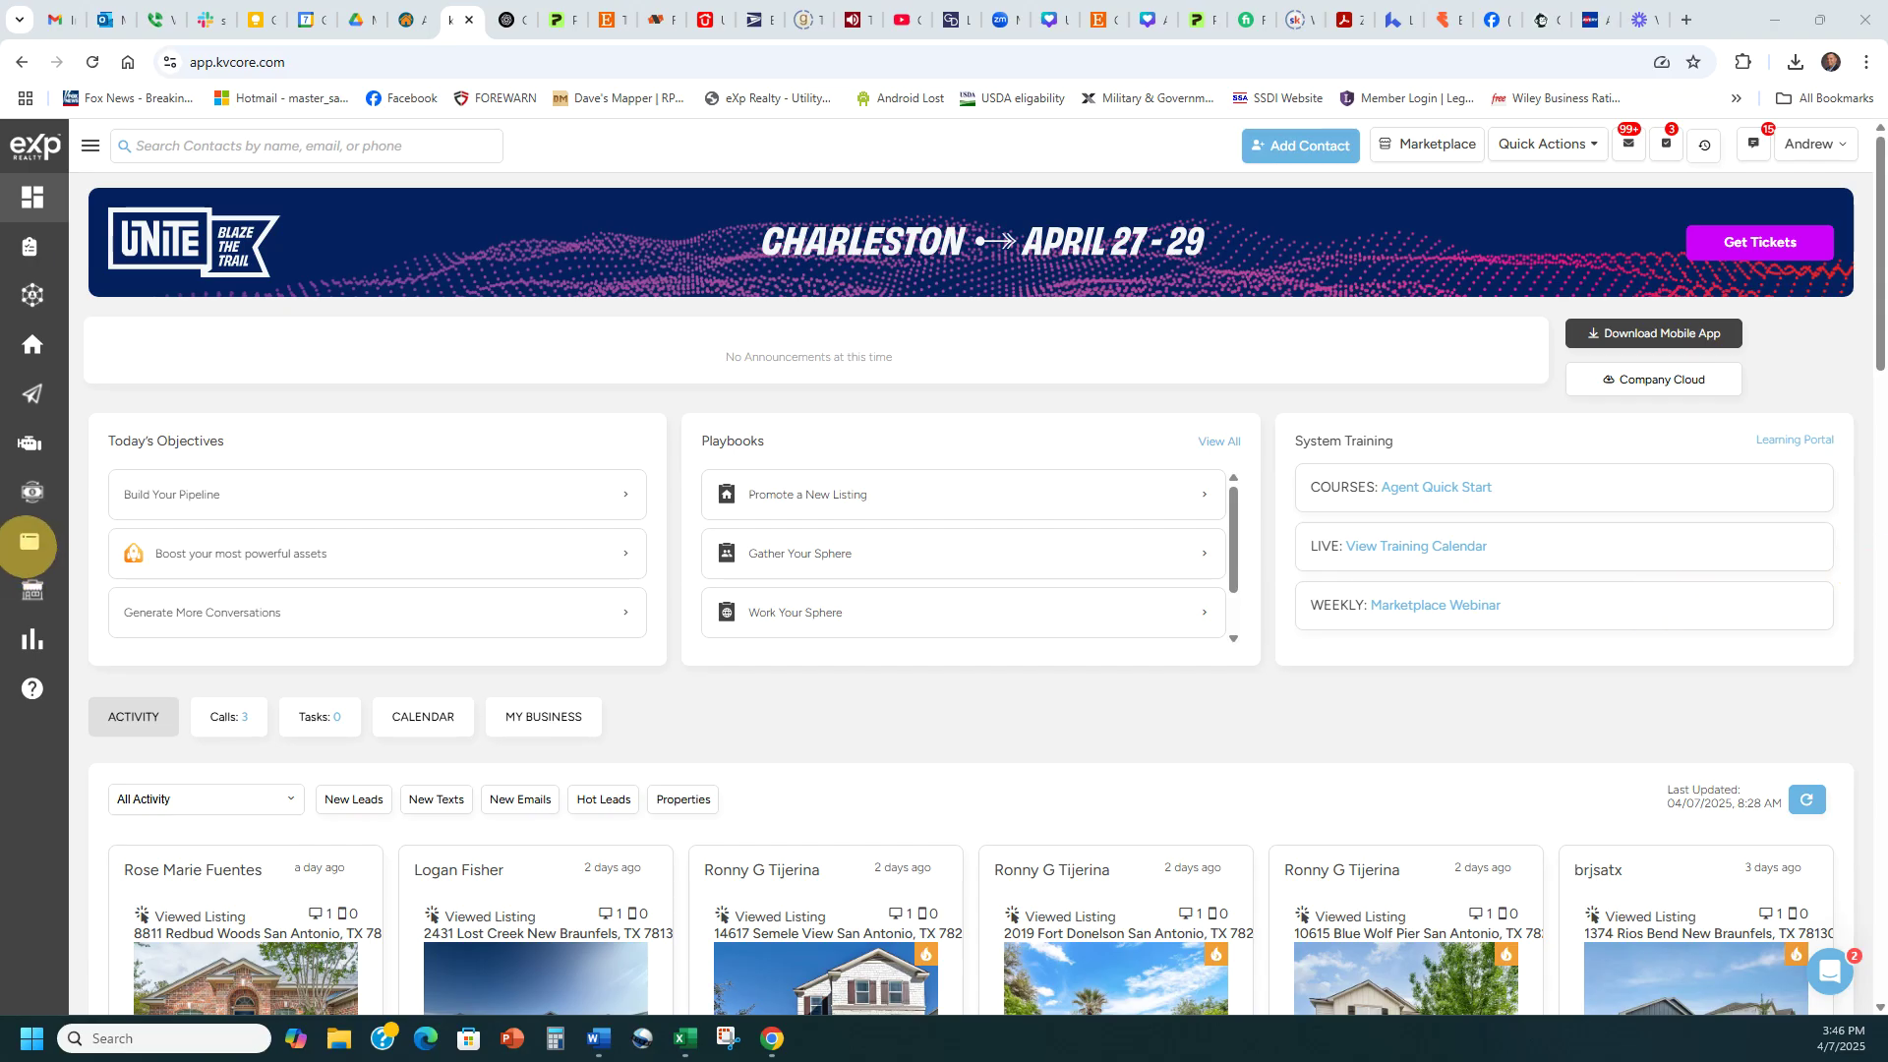
# From Lead Engine, start an IDX Squeeze Page for the agent's domain on the Seller Squeeze form
pyautogui.click(88, 149)
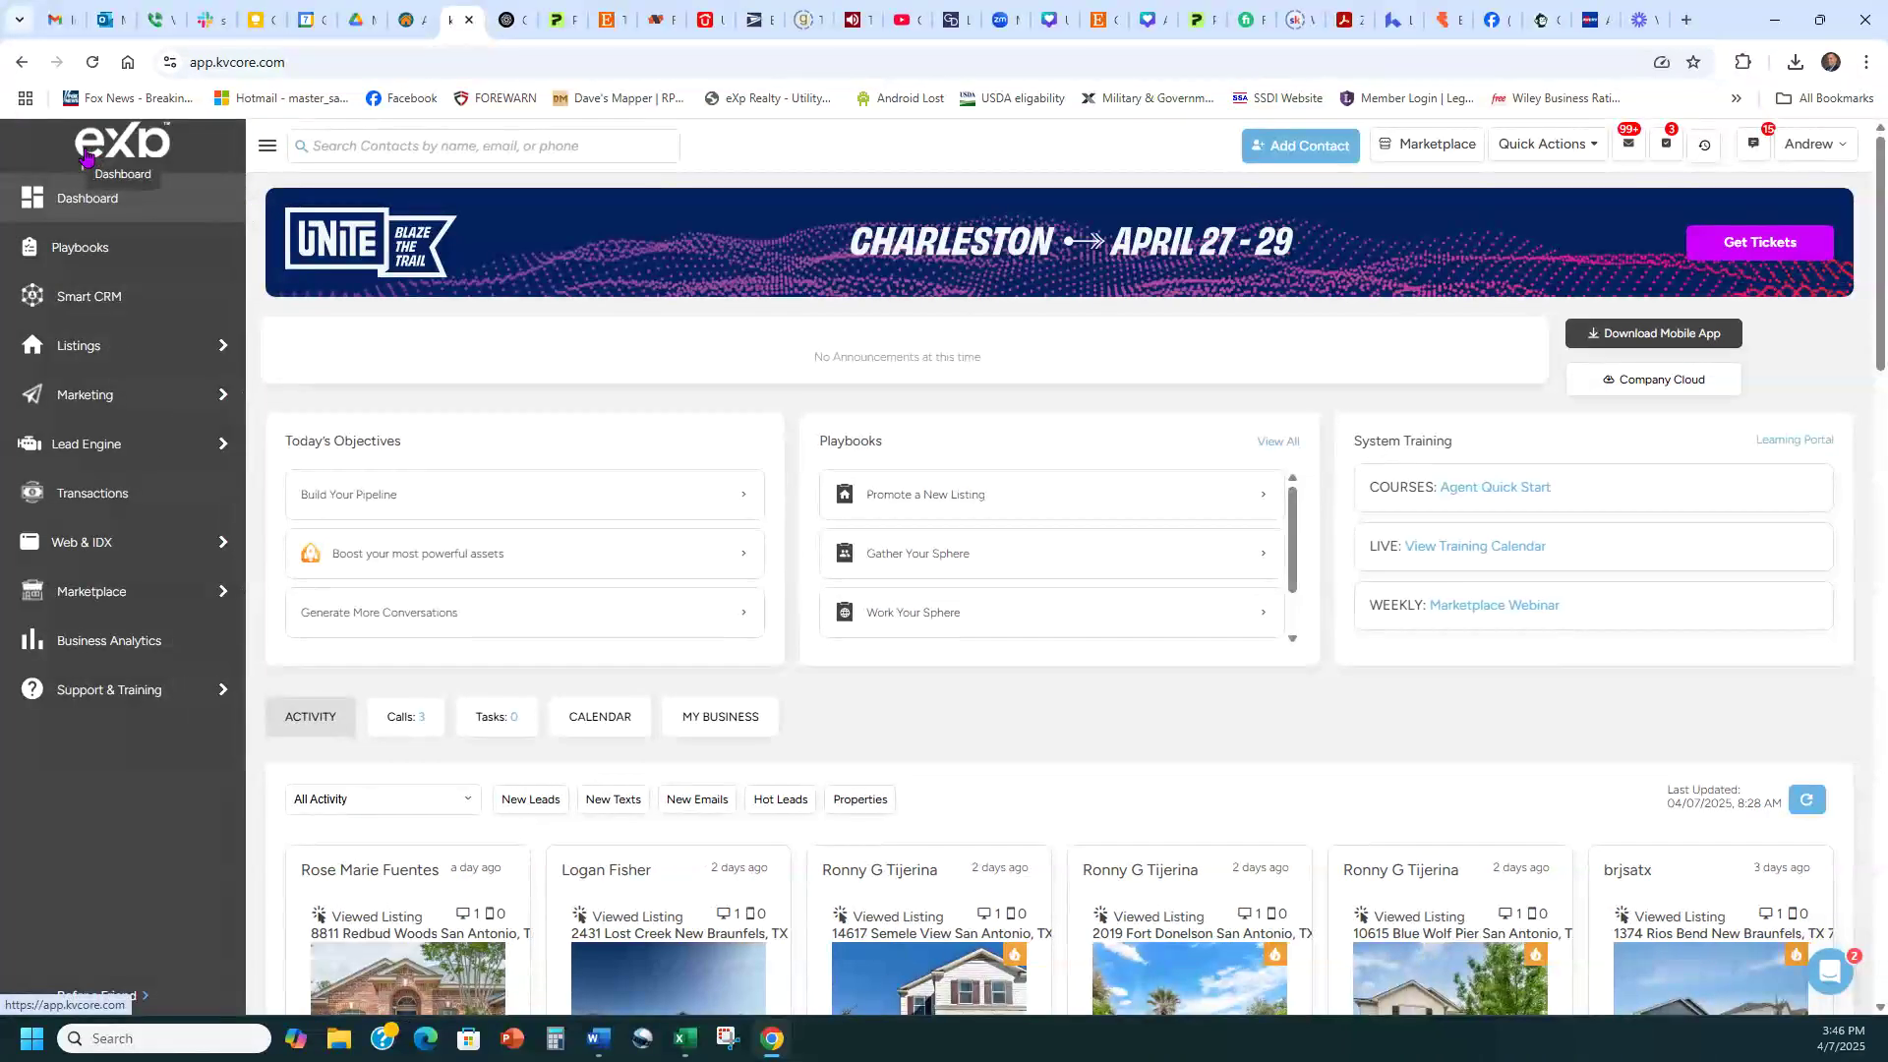
pyautogui.click(88, 443)
pyautogui.tripleClick(1088, 725)
pyautogui.click(1089, 821)
pyautogui.click(1083, 848)
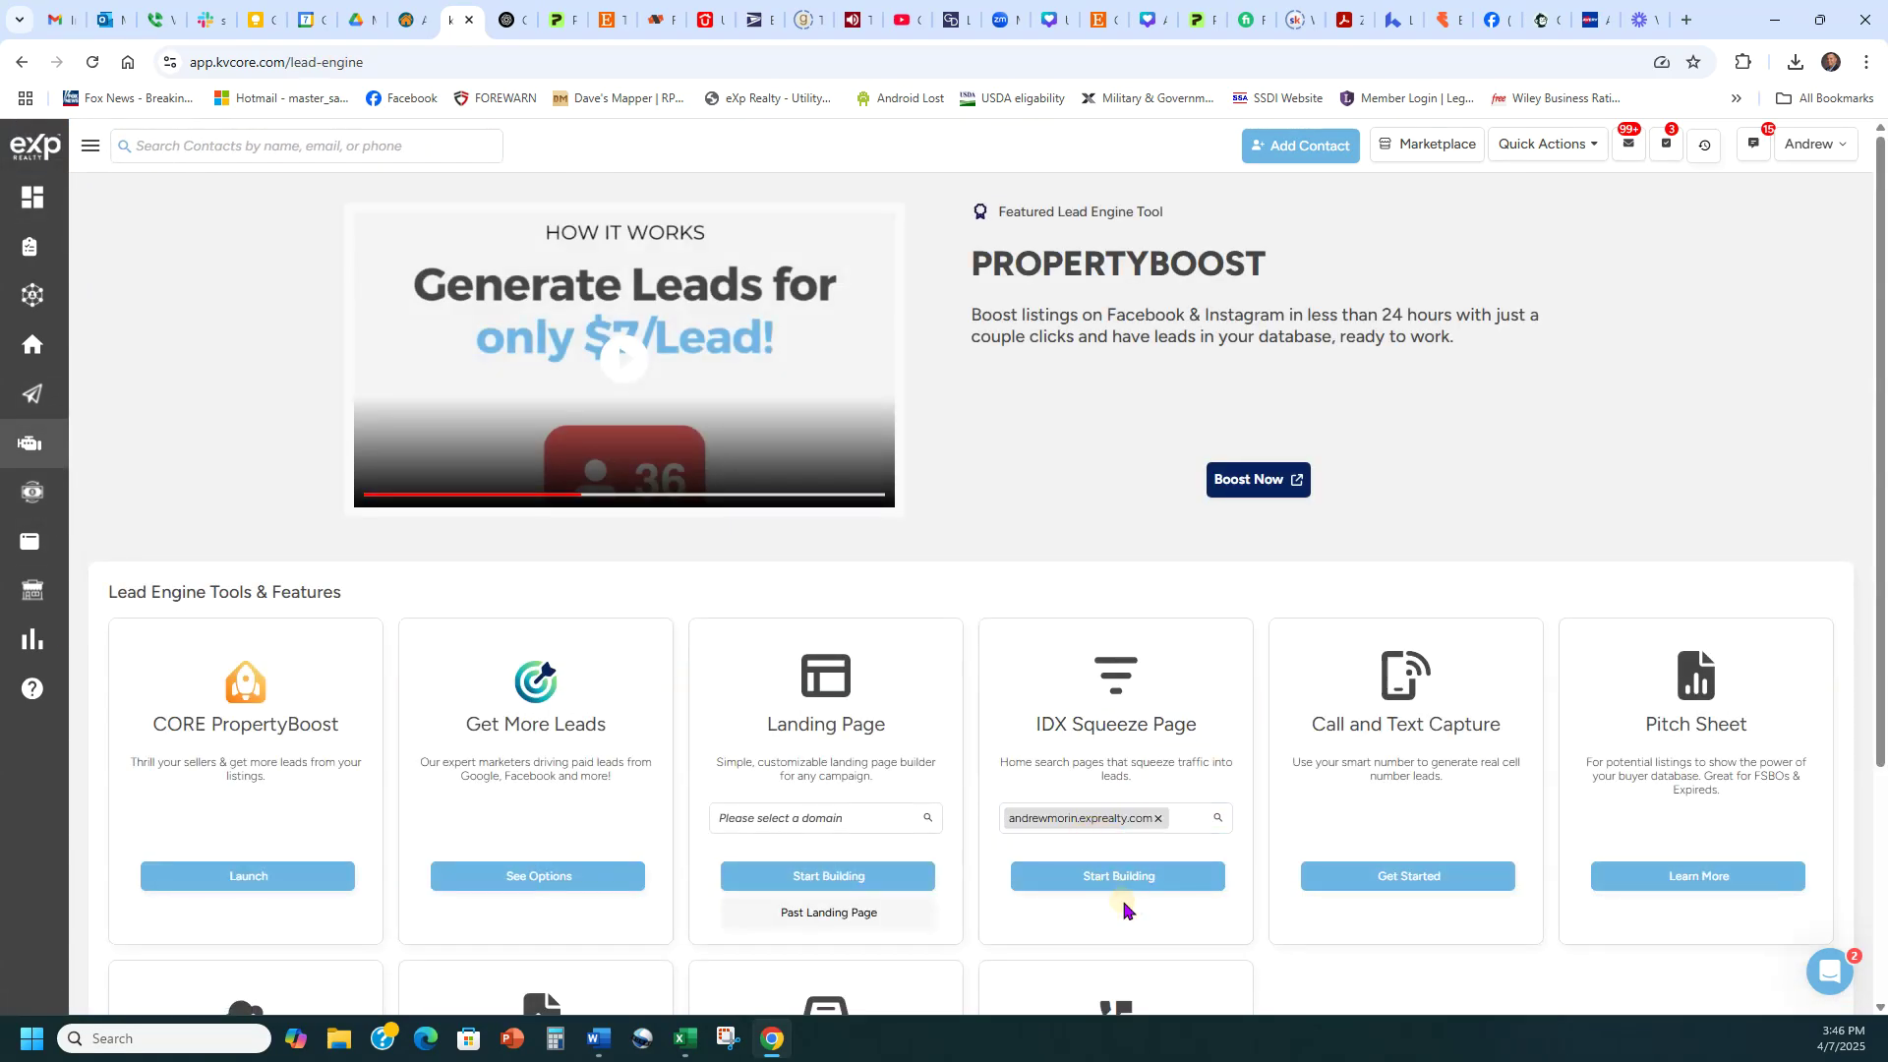
pyautogui.click(1111, 878)
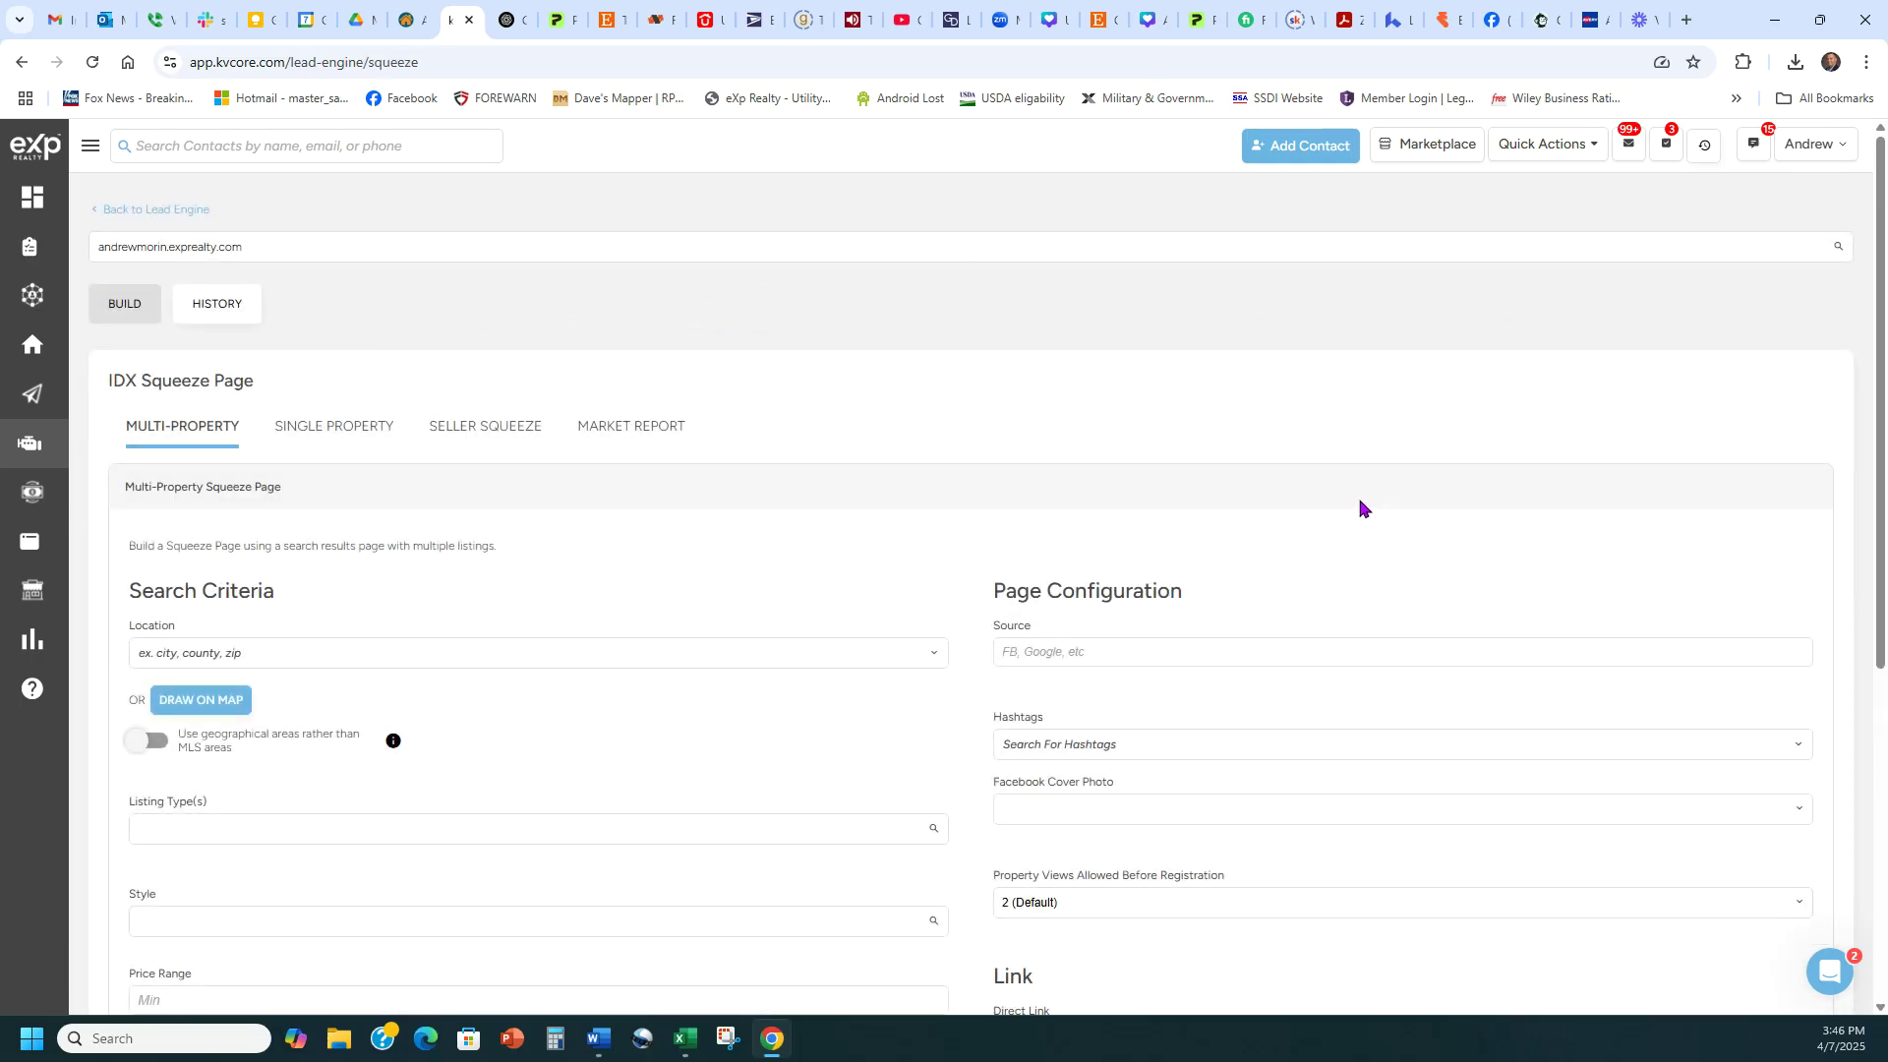
pyautogui.scroll(-2, 1345, 514)
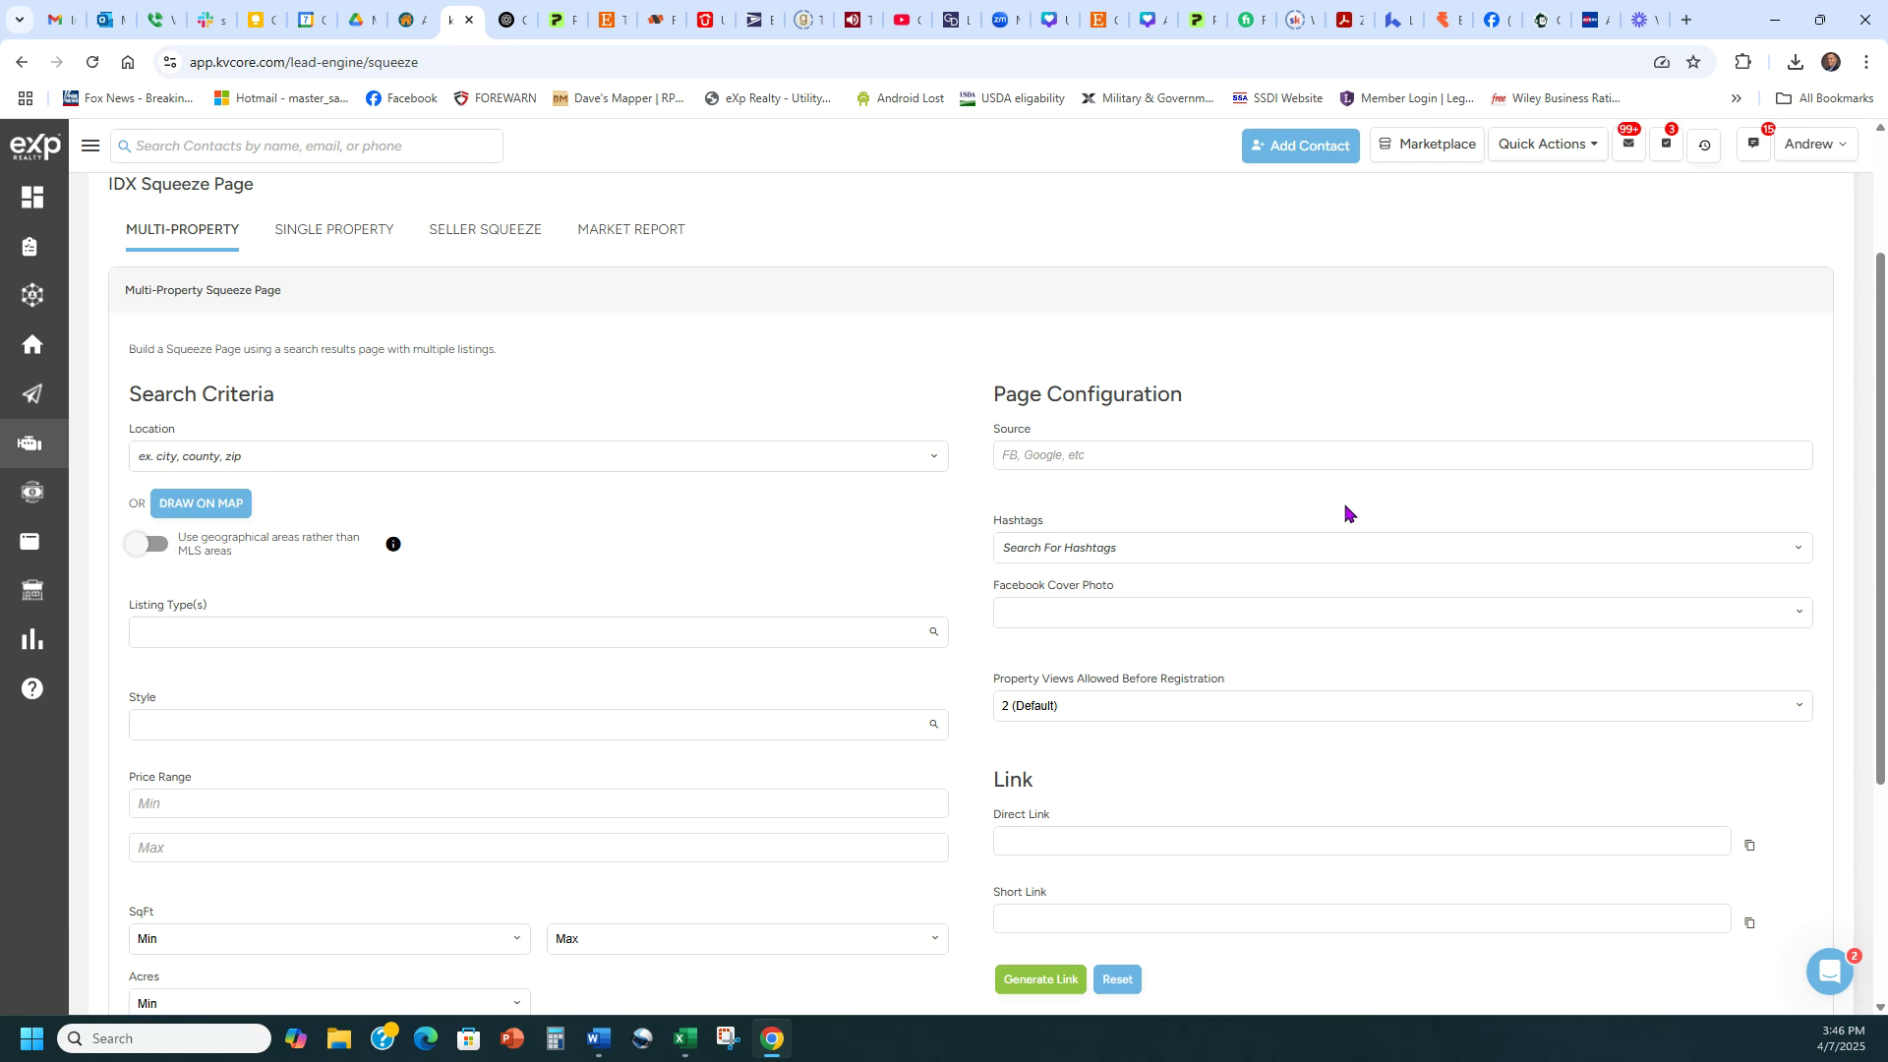
pyautogui.click(485, 234)
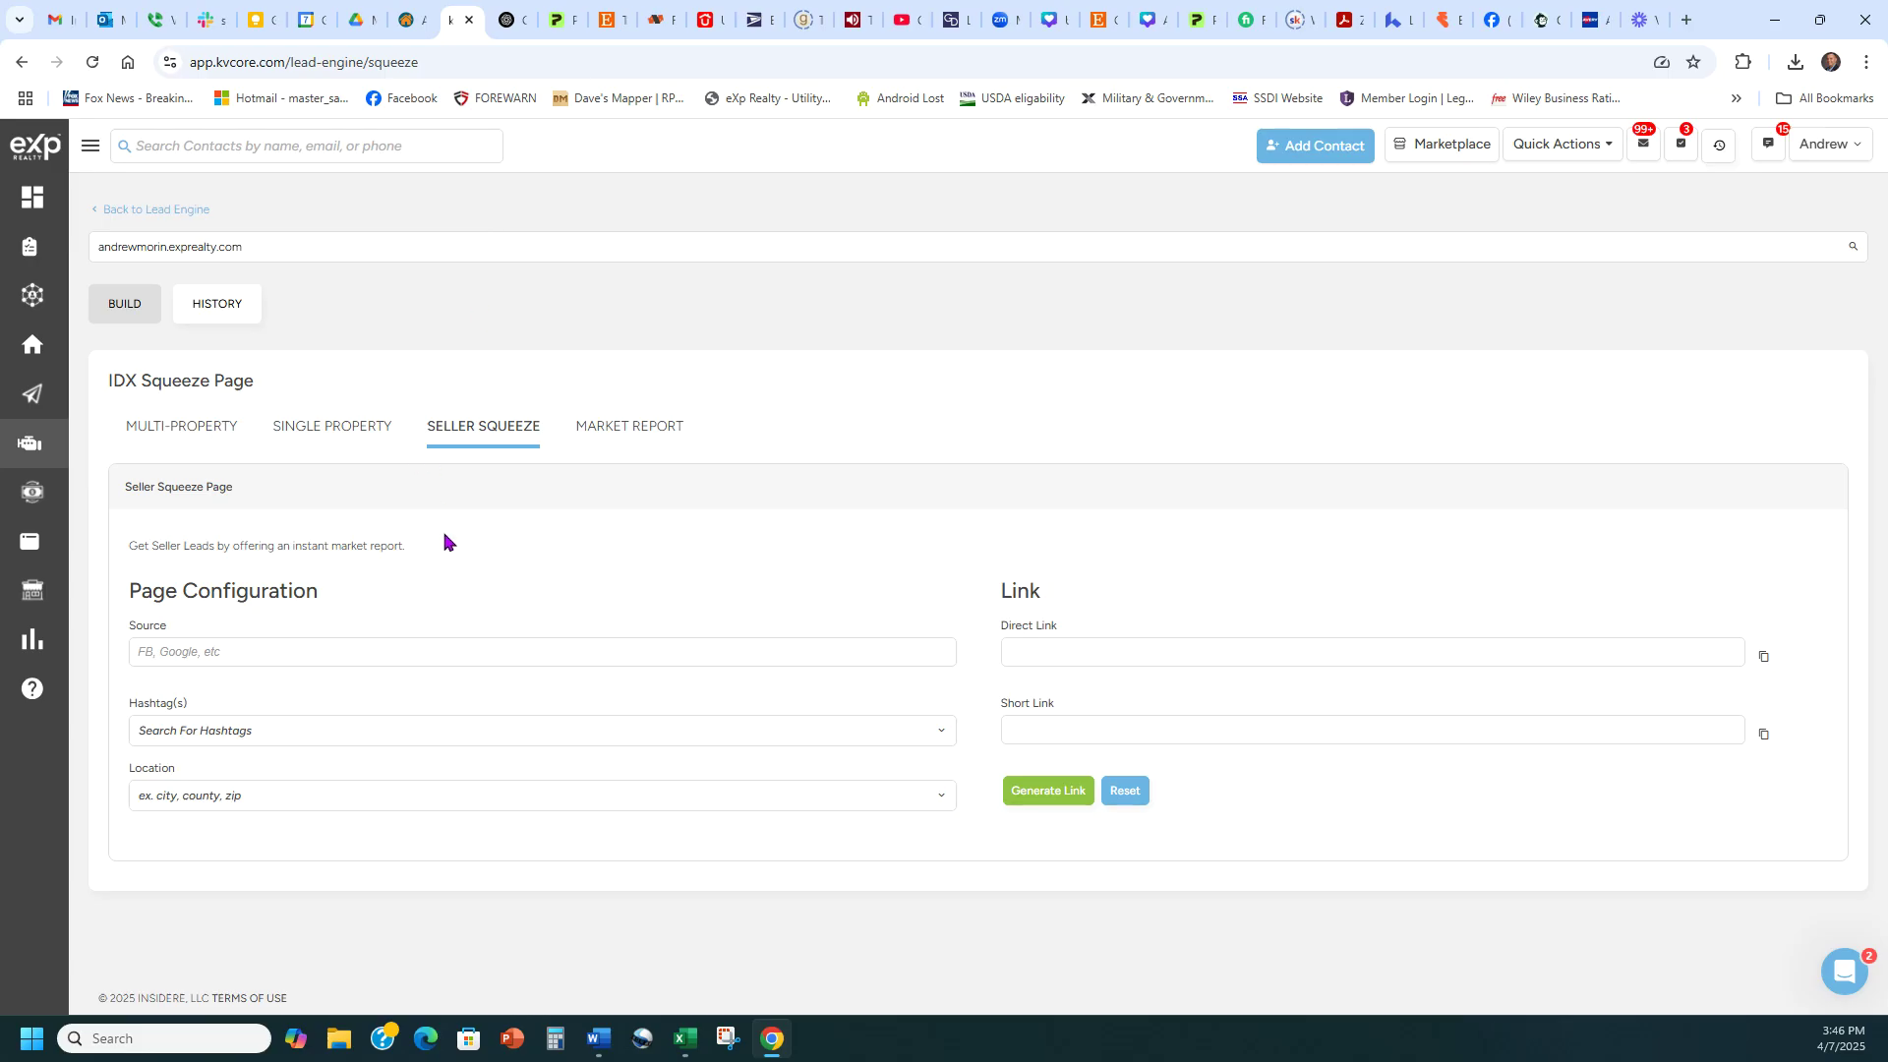
# Set the squeeze page Source to Facebook
pyautogui.click(371, 654)
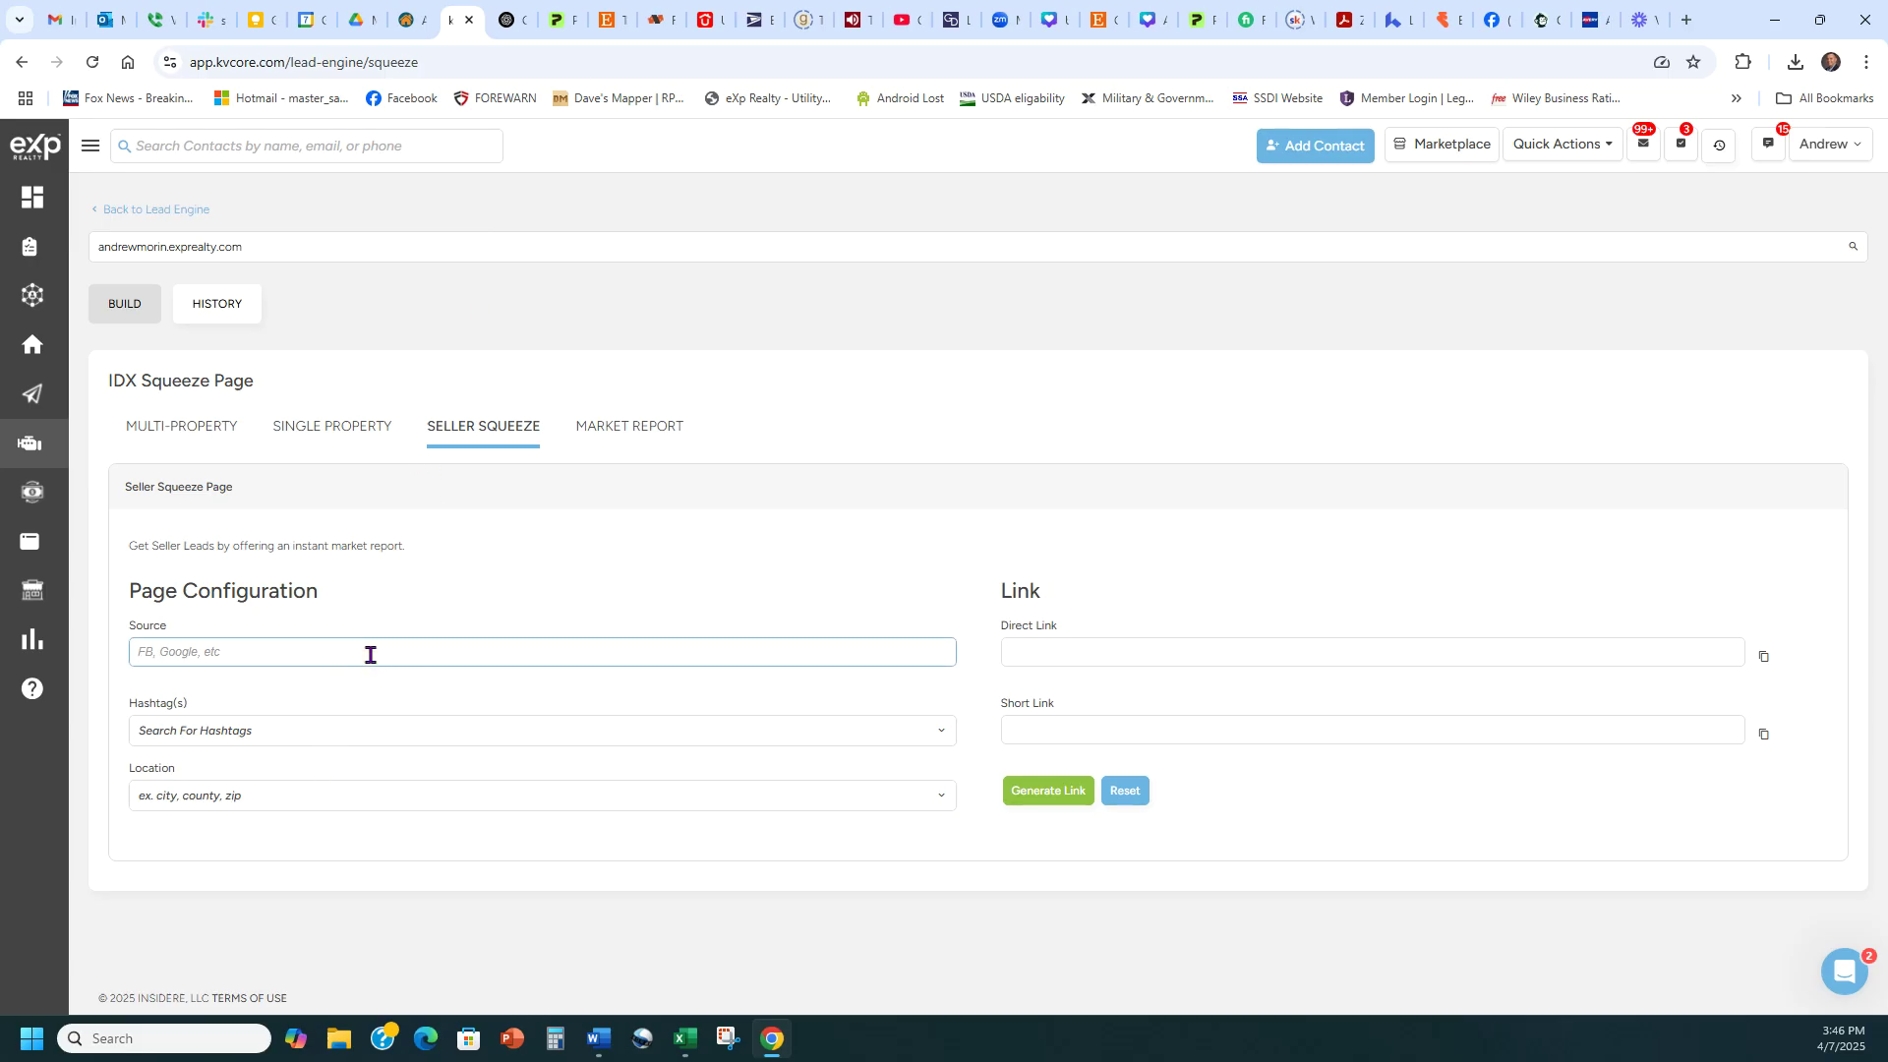
pyautogui.write('Facebook')
pyautogui.moveTo(358, 603); pyautogui.dragTo(122, 637)
pyautogui.click(265, 626)
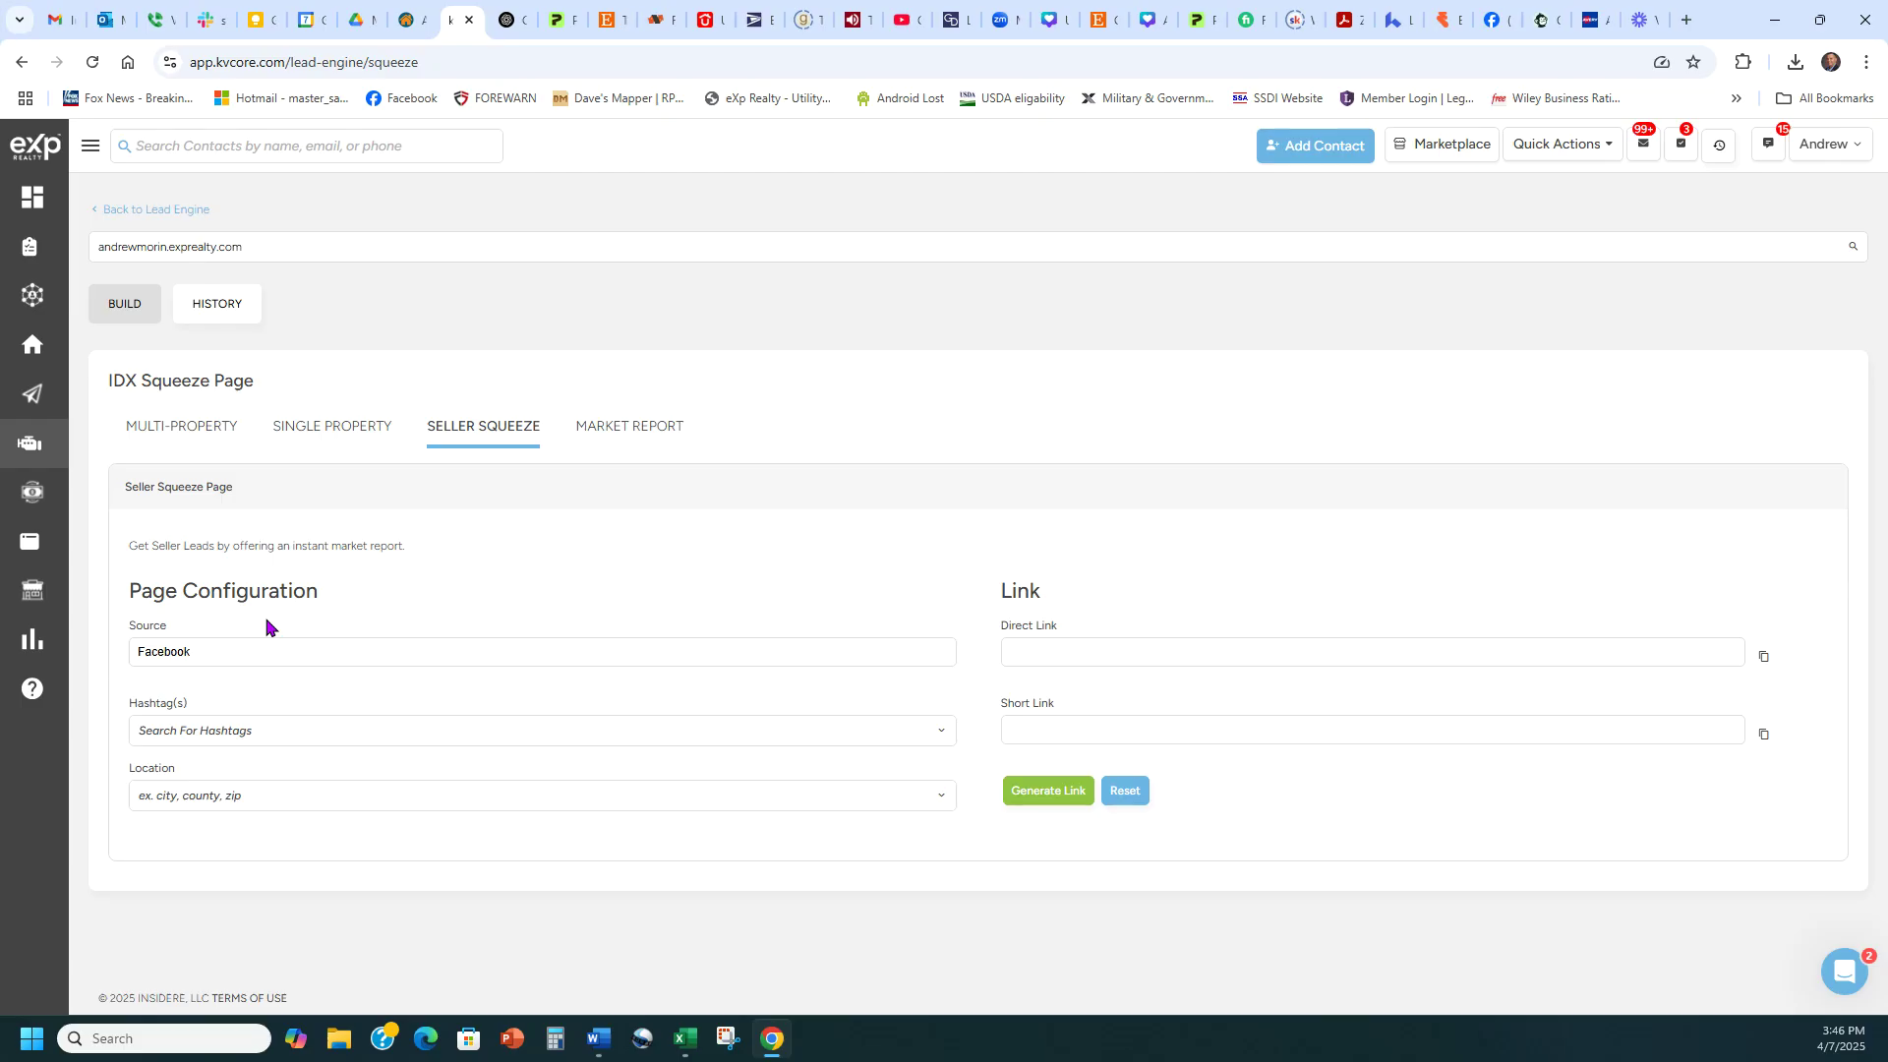
# Add sq_boerne as the page's hashtag
pyautogui.click(298, 730)
pyautogui.write('sq)_boerne')
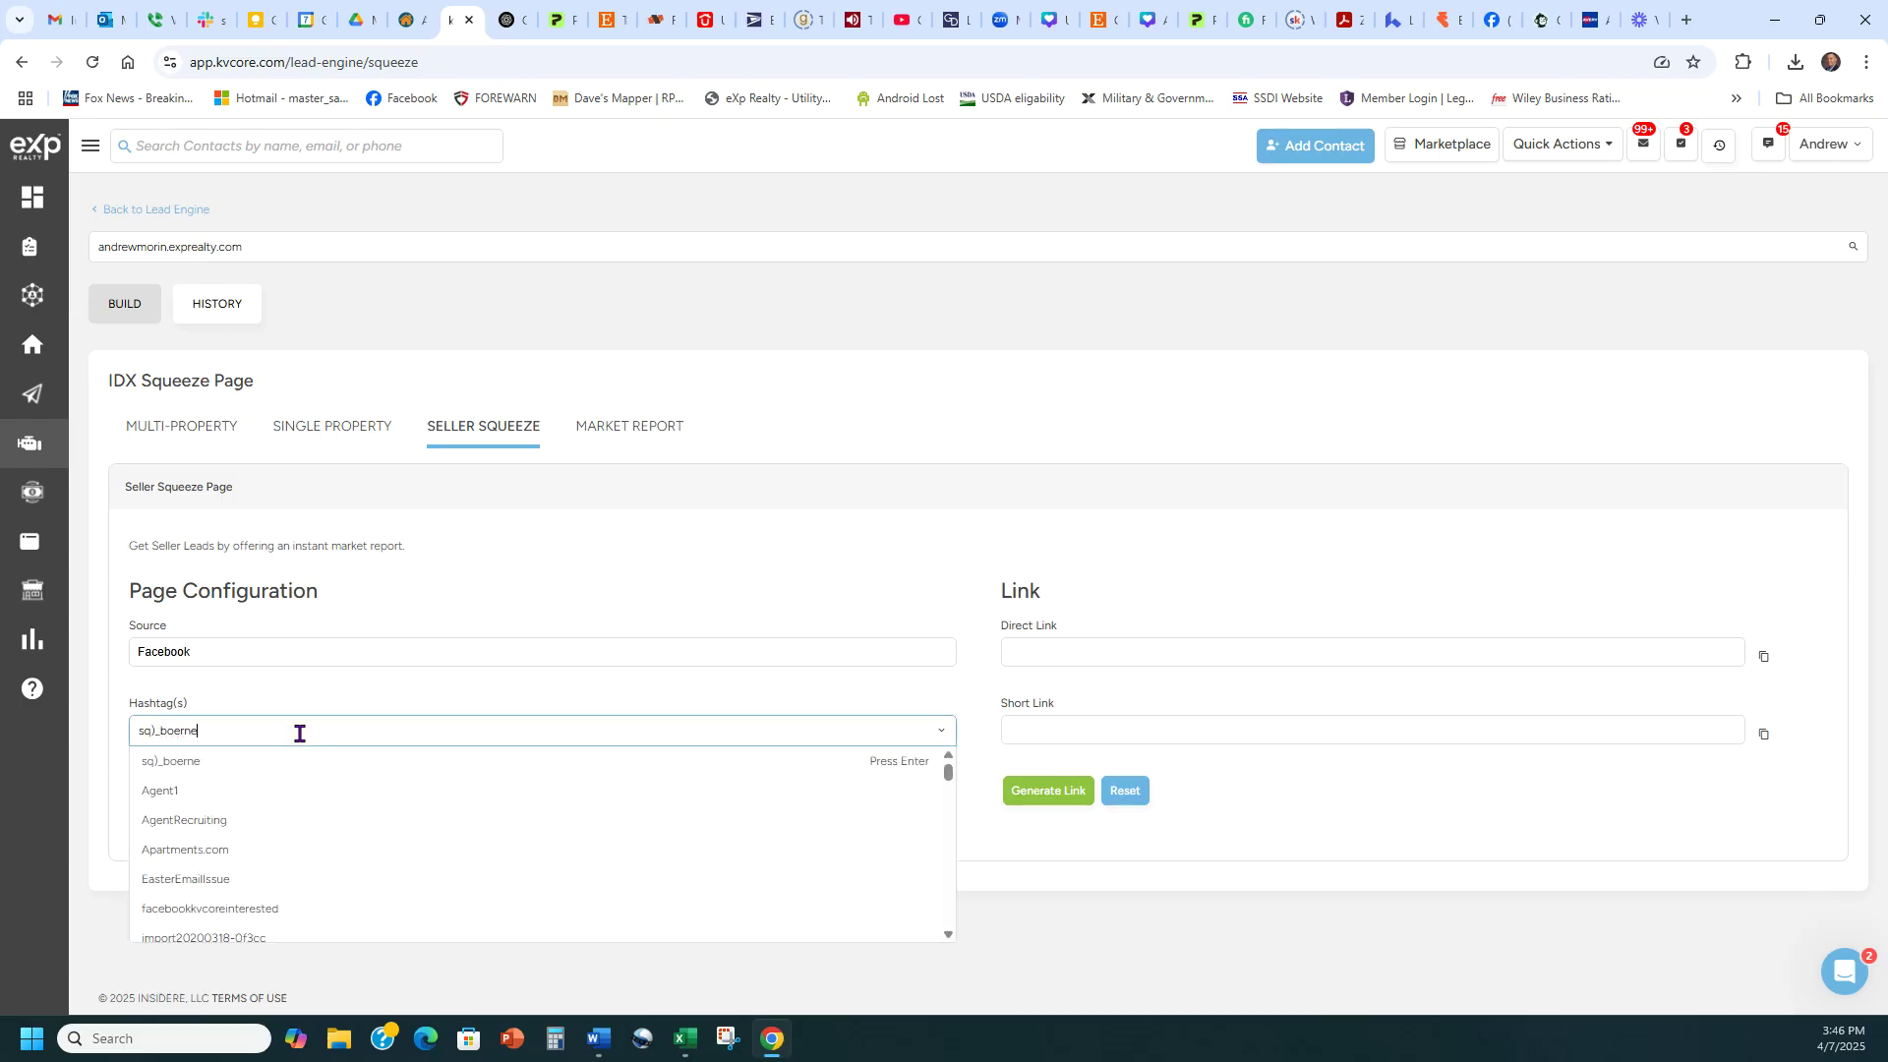
pyautogui.click(157, 729)
pyautogui.press('Delete')
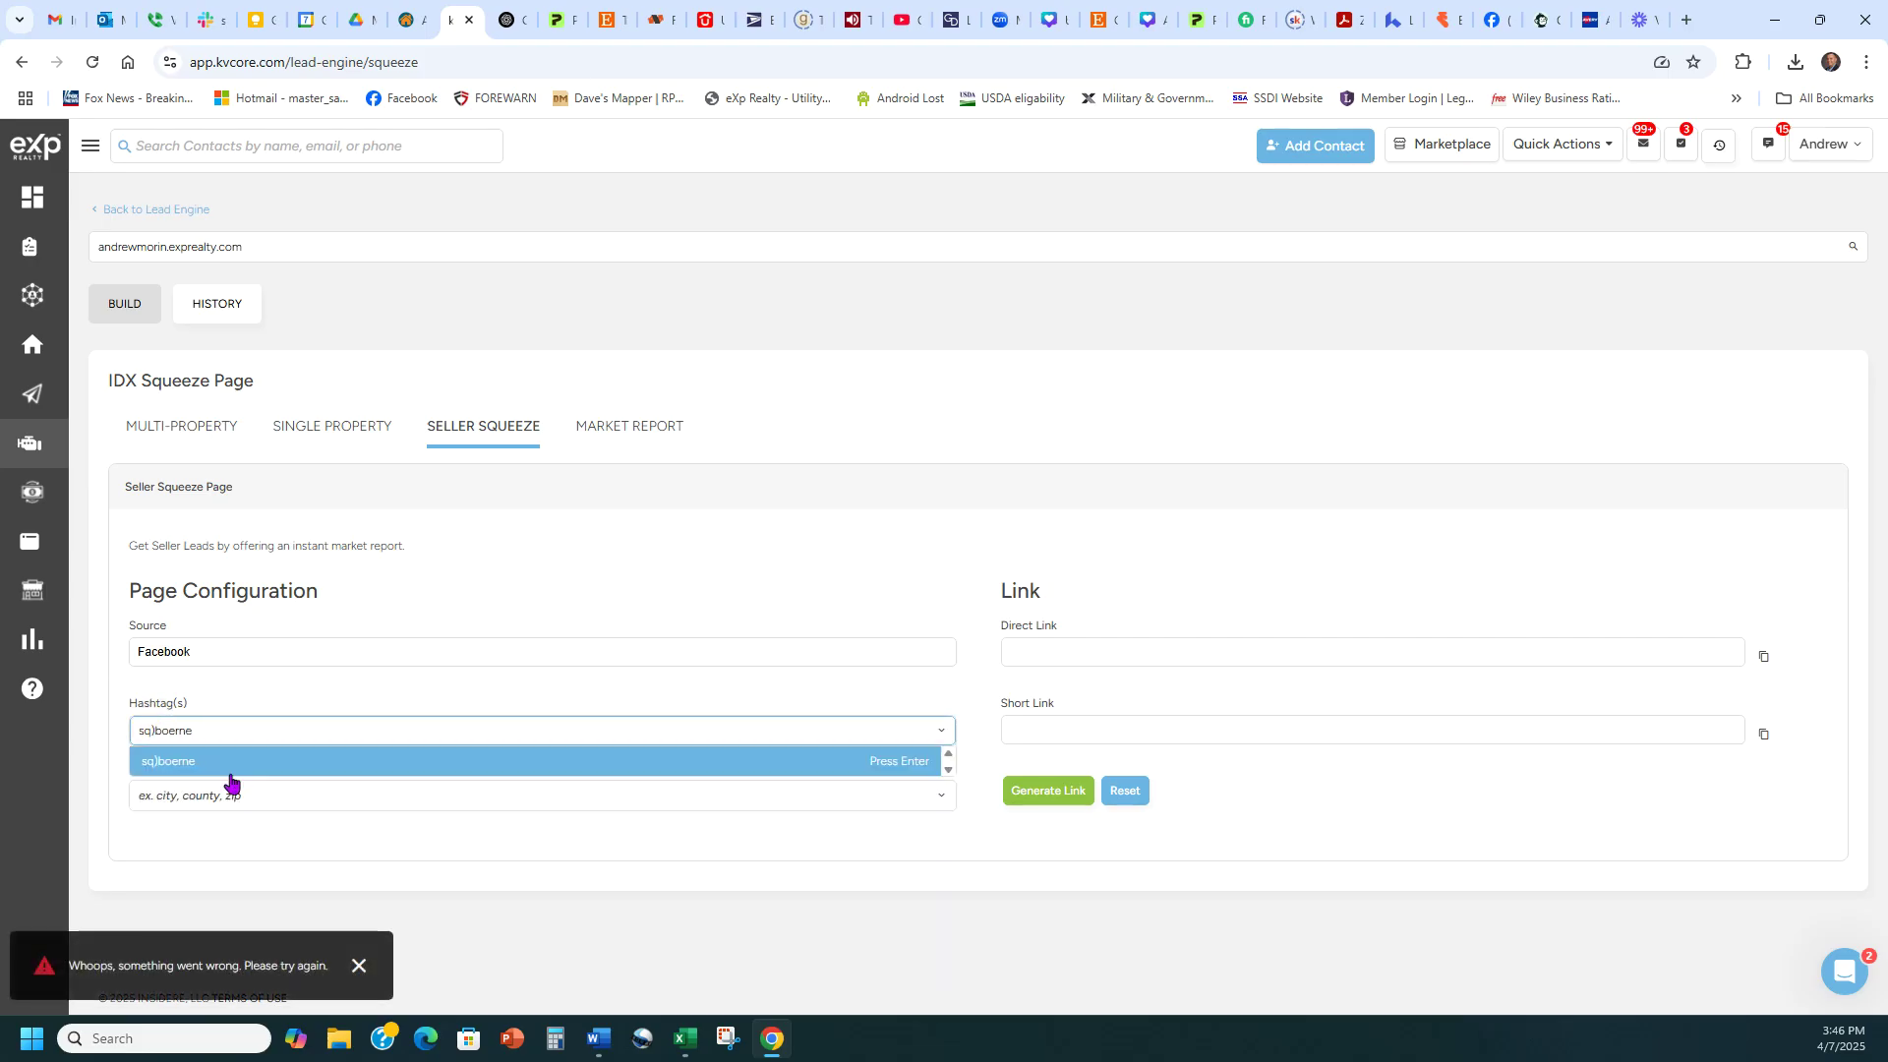
pyautogui.write('_')
pyautogui.click(210, 764)
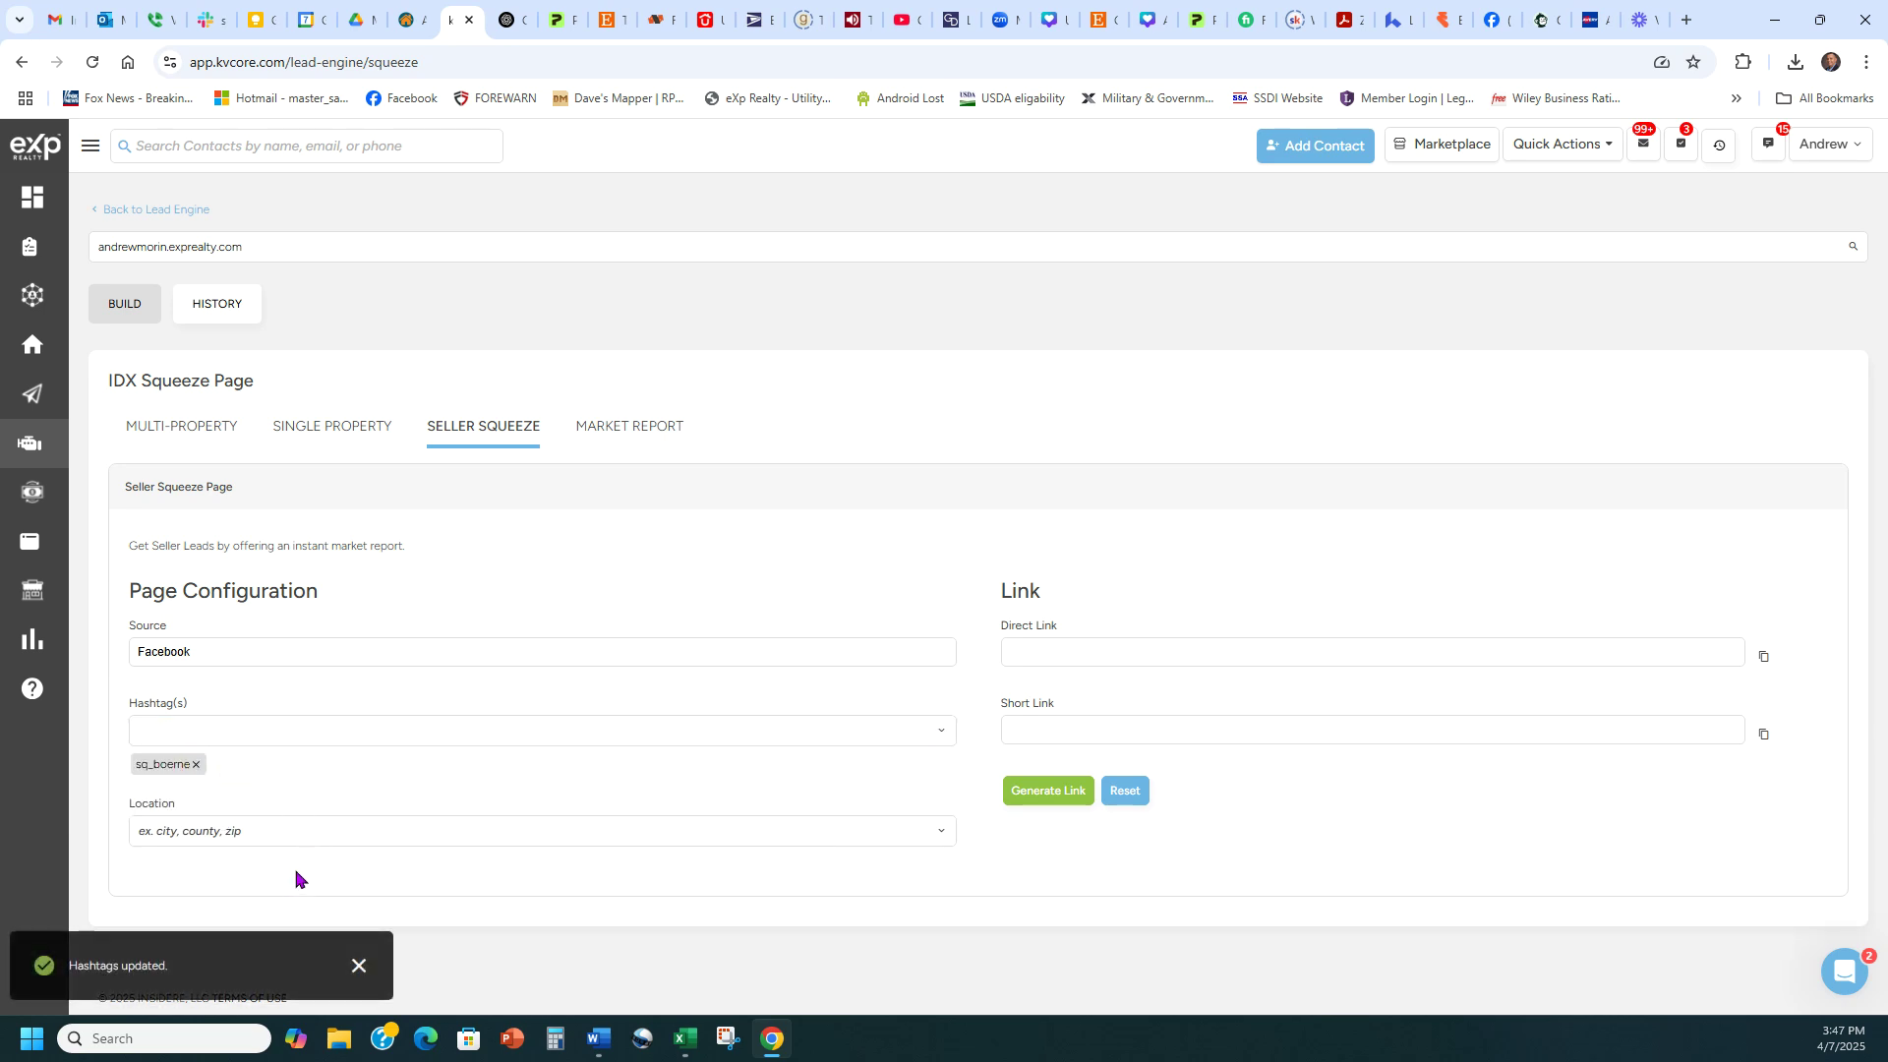
pyautogui.click(305, 830)
# Set the location to City: Boerne, TX, generate the links and copy the Direct Link
pyautogui.write('boerne')
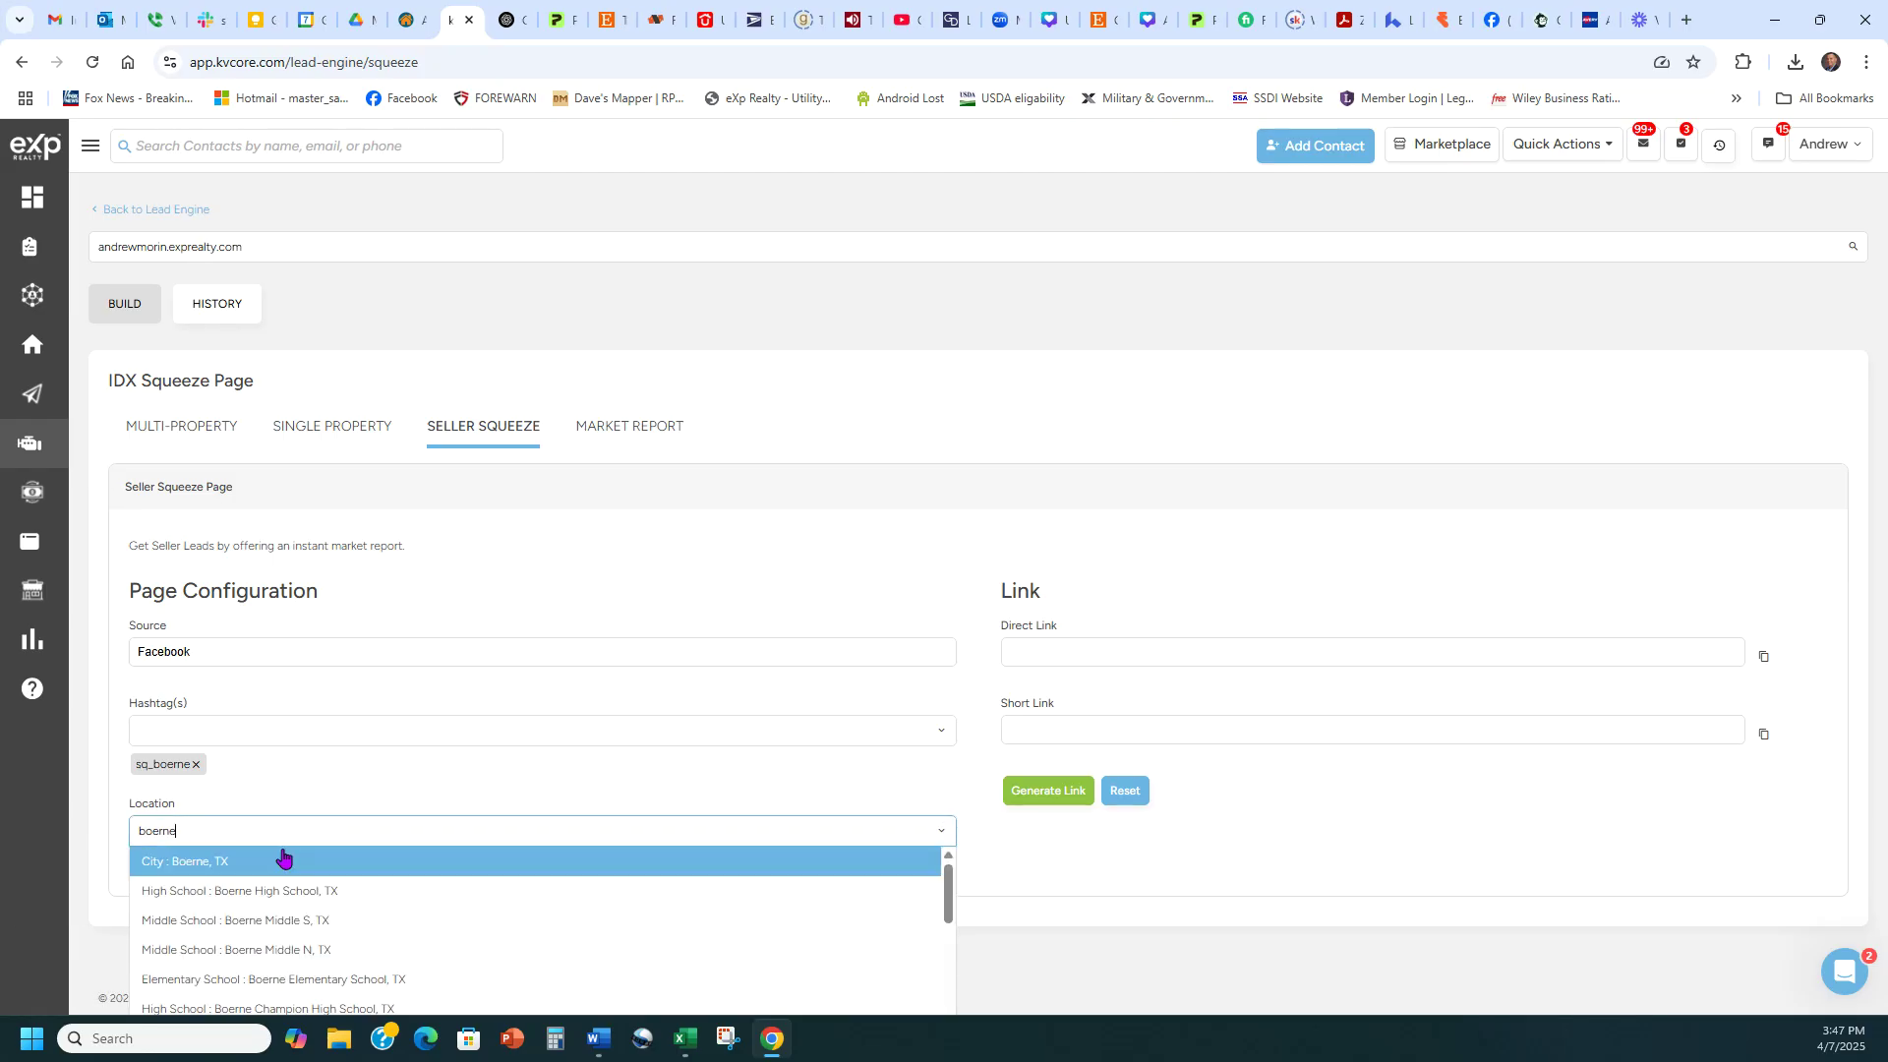
pyautogui.click(283, 860)
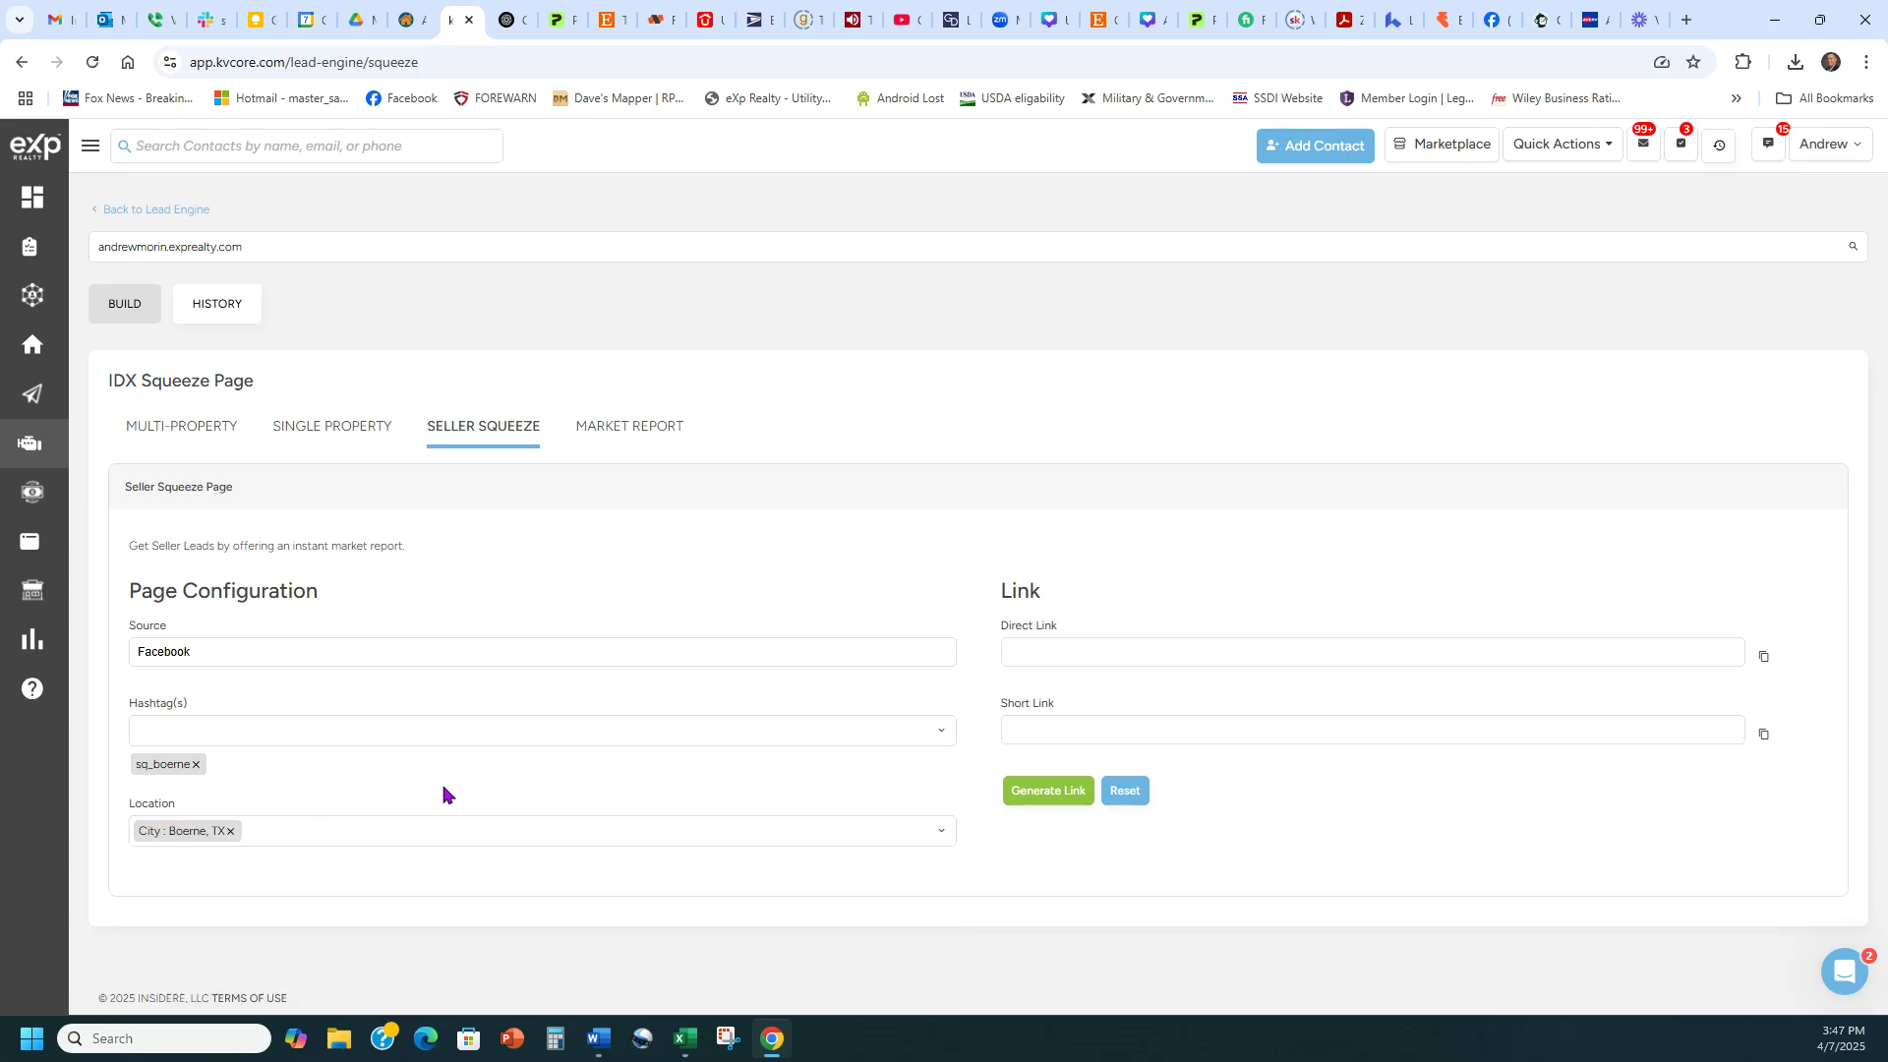
pyautogui.click(1026, 799)
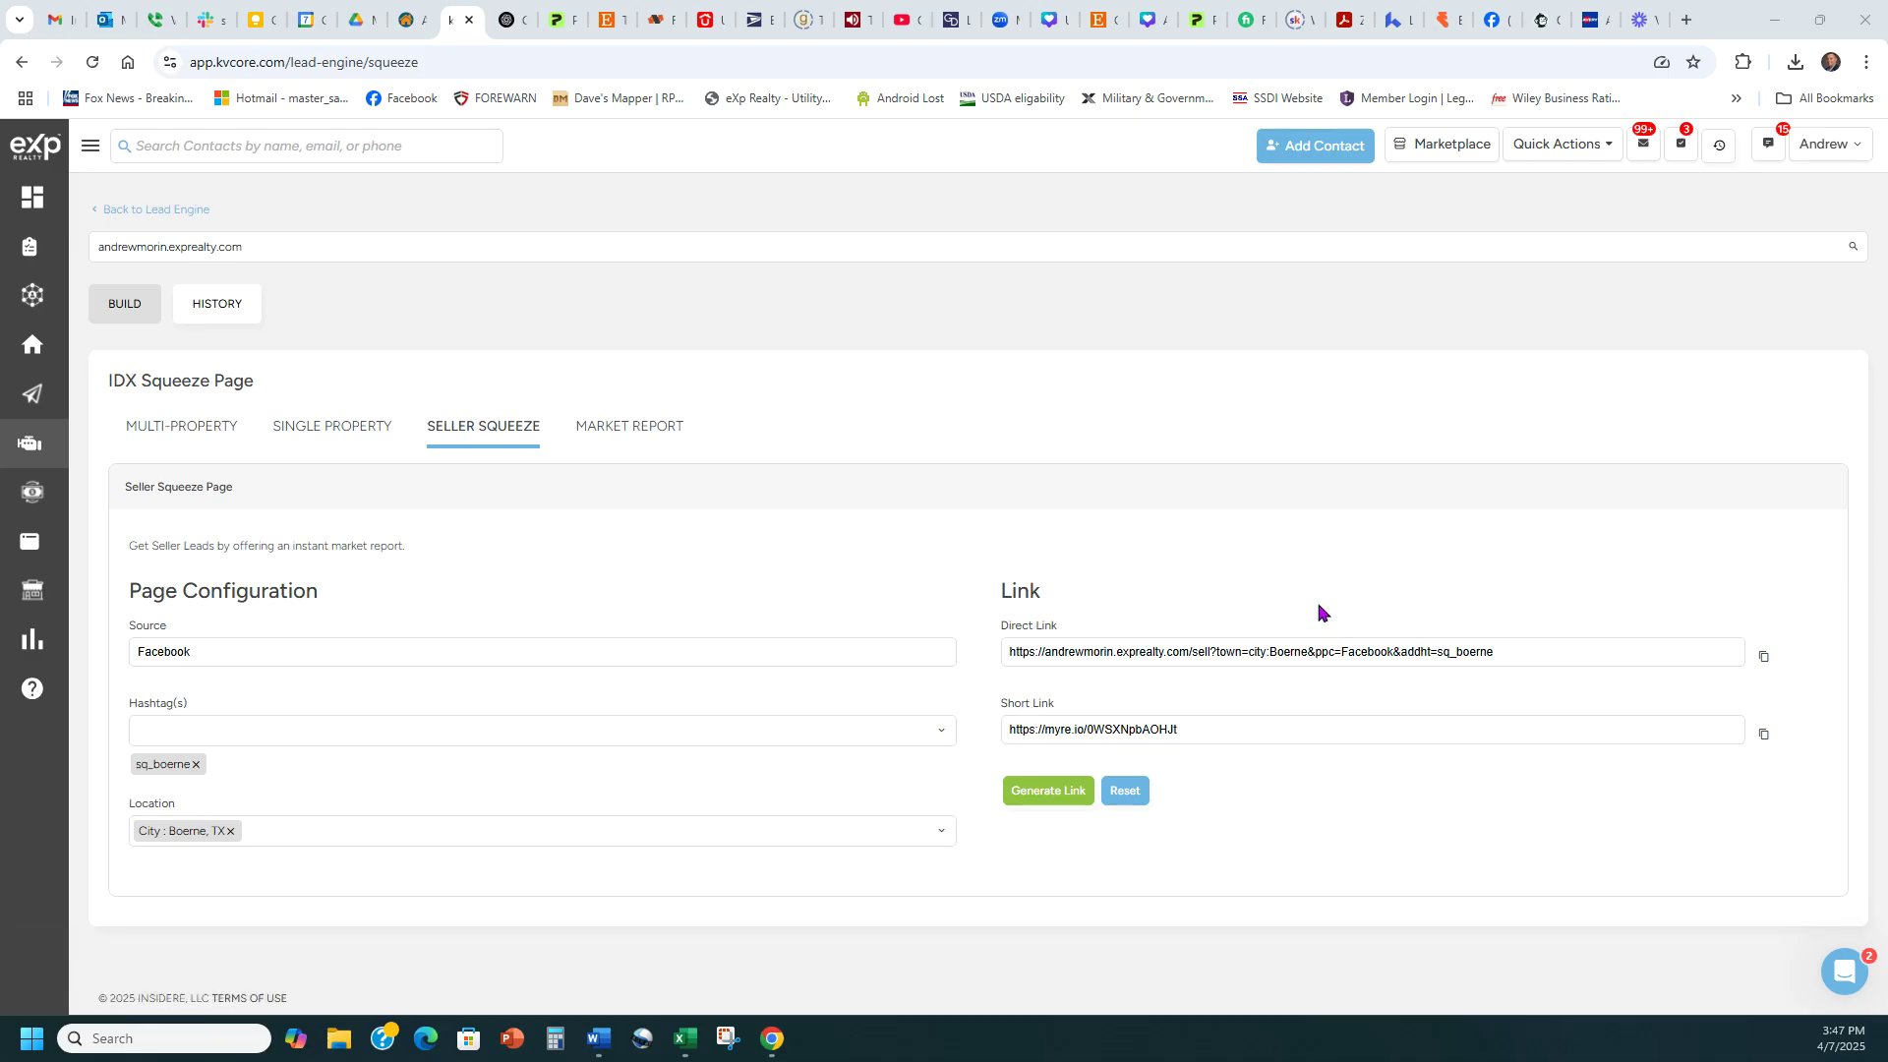
pyautogui.click(1764, 659)
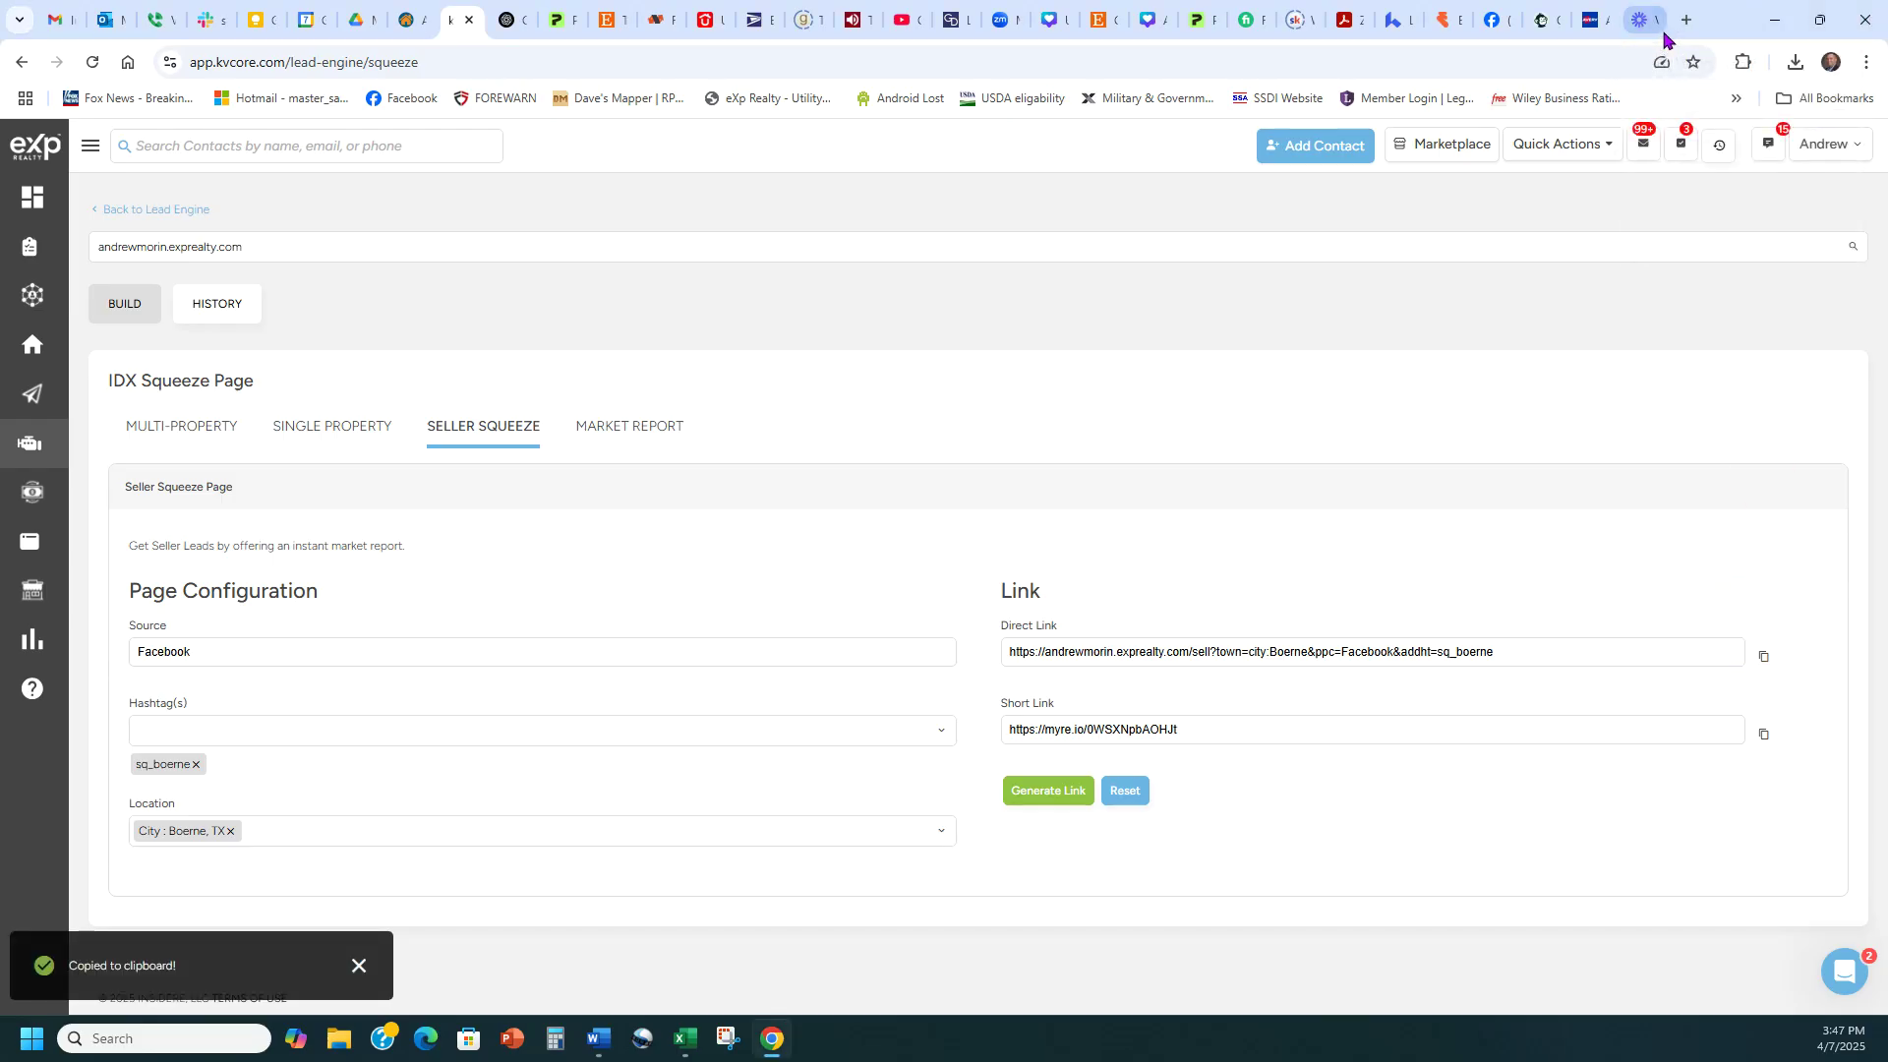
pyautogui.click(1686, 20)
pyautogui.hotkey('ctrl', 'v')
pyautogui.press('Return')
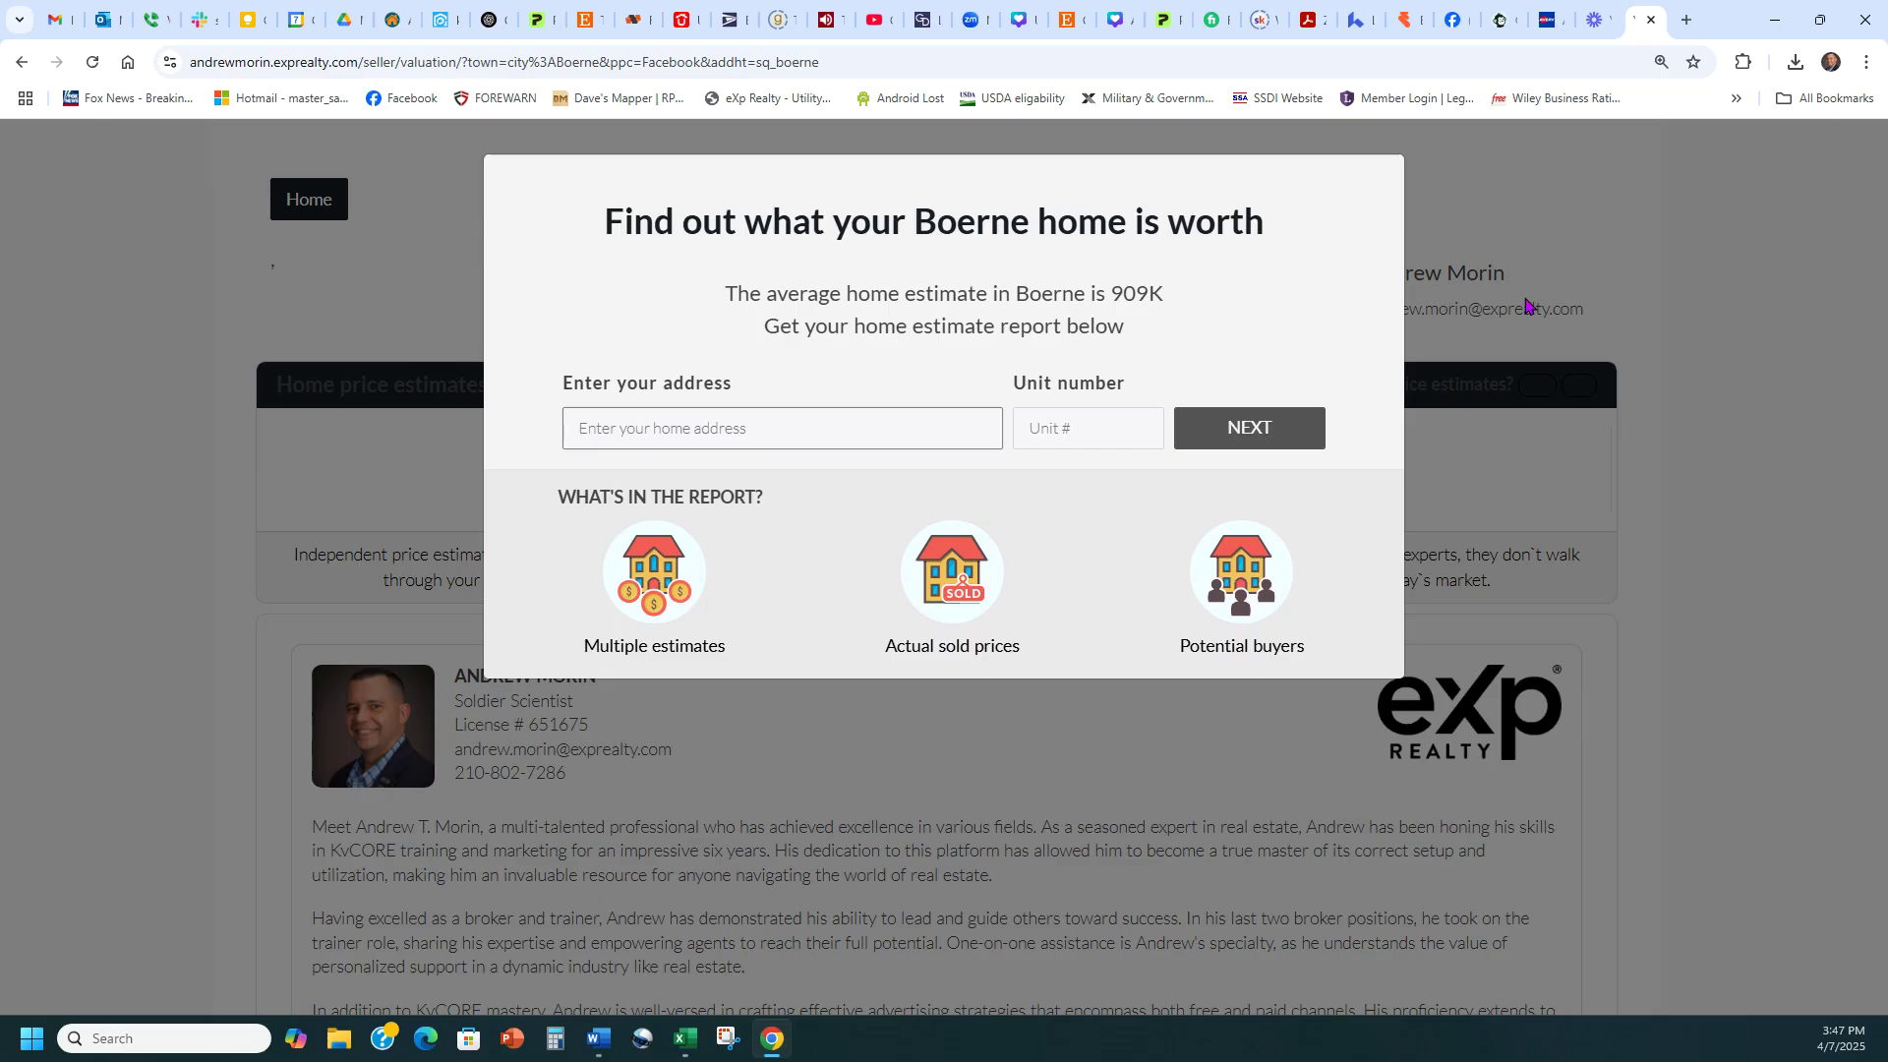
pyautogui.click(676, 428)
pyautogui.click(672, 428)
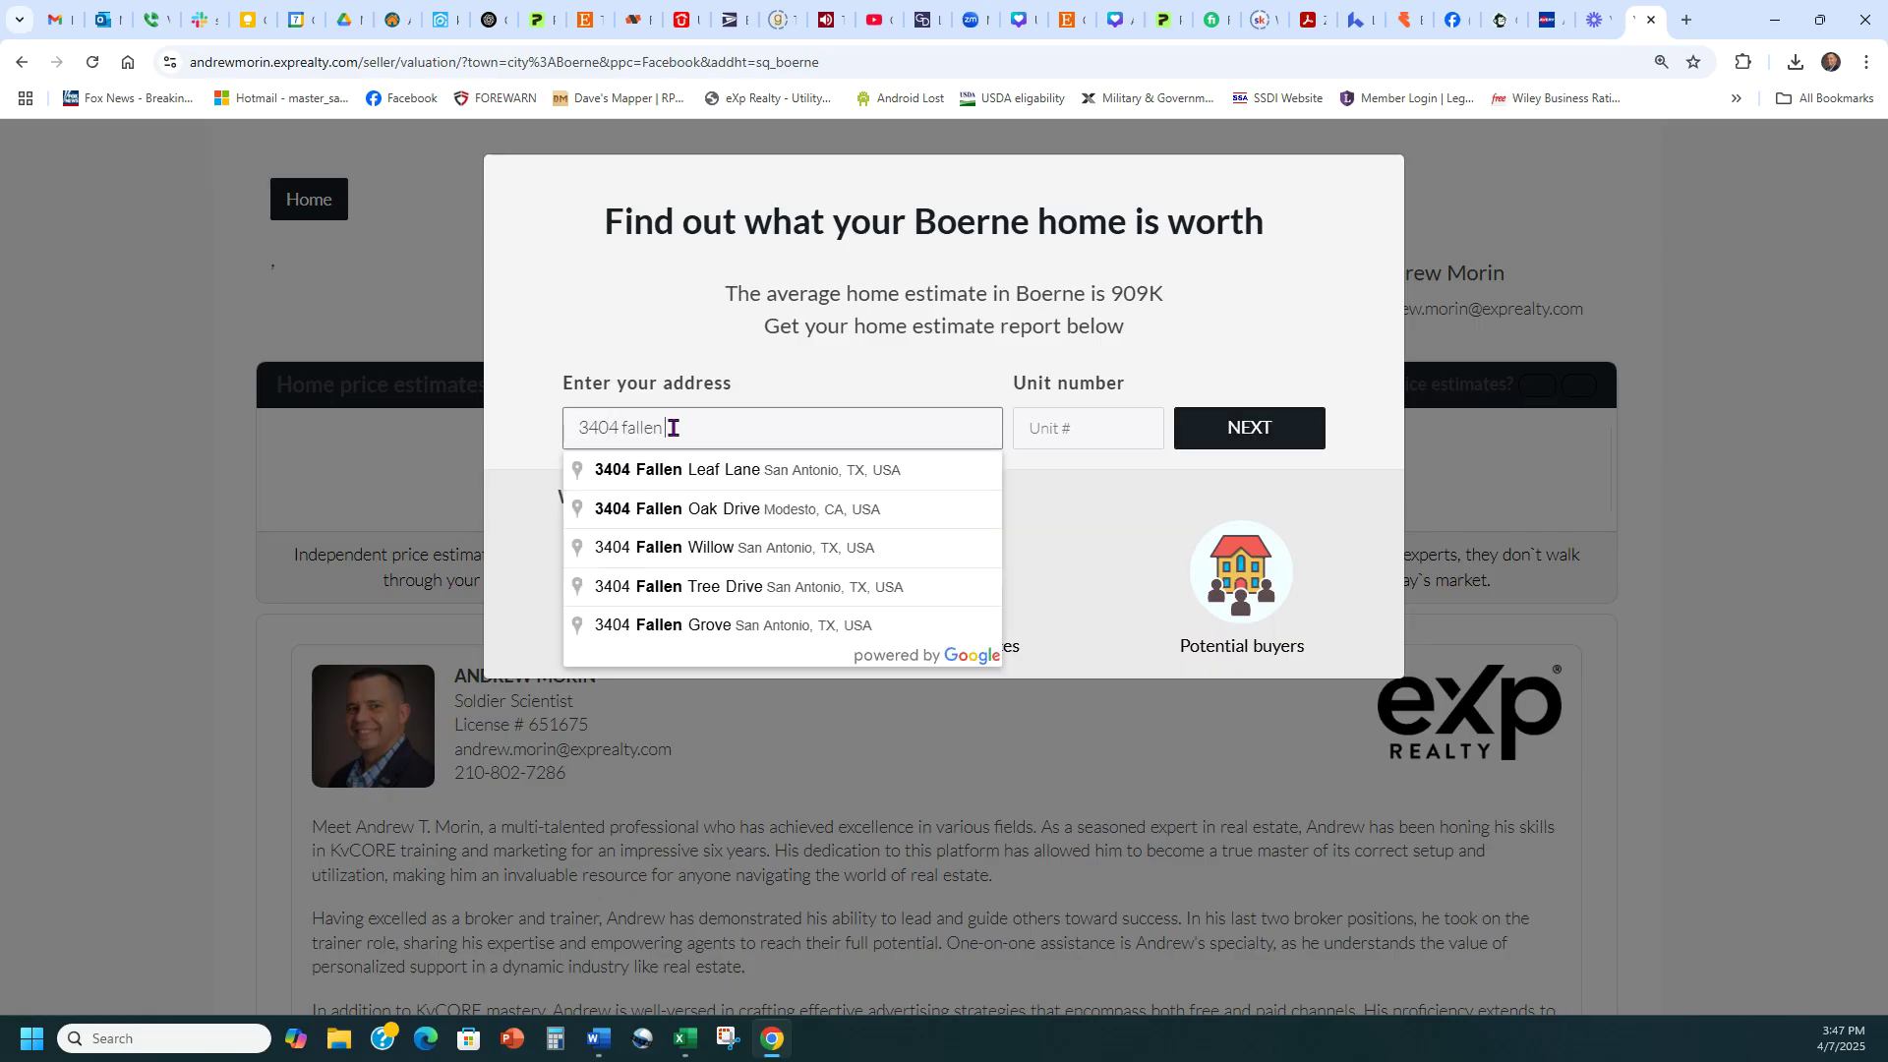
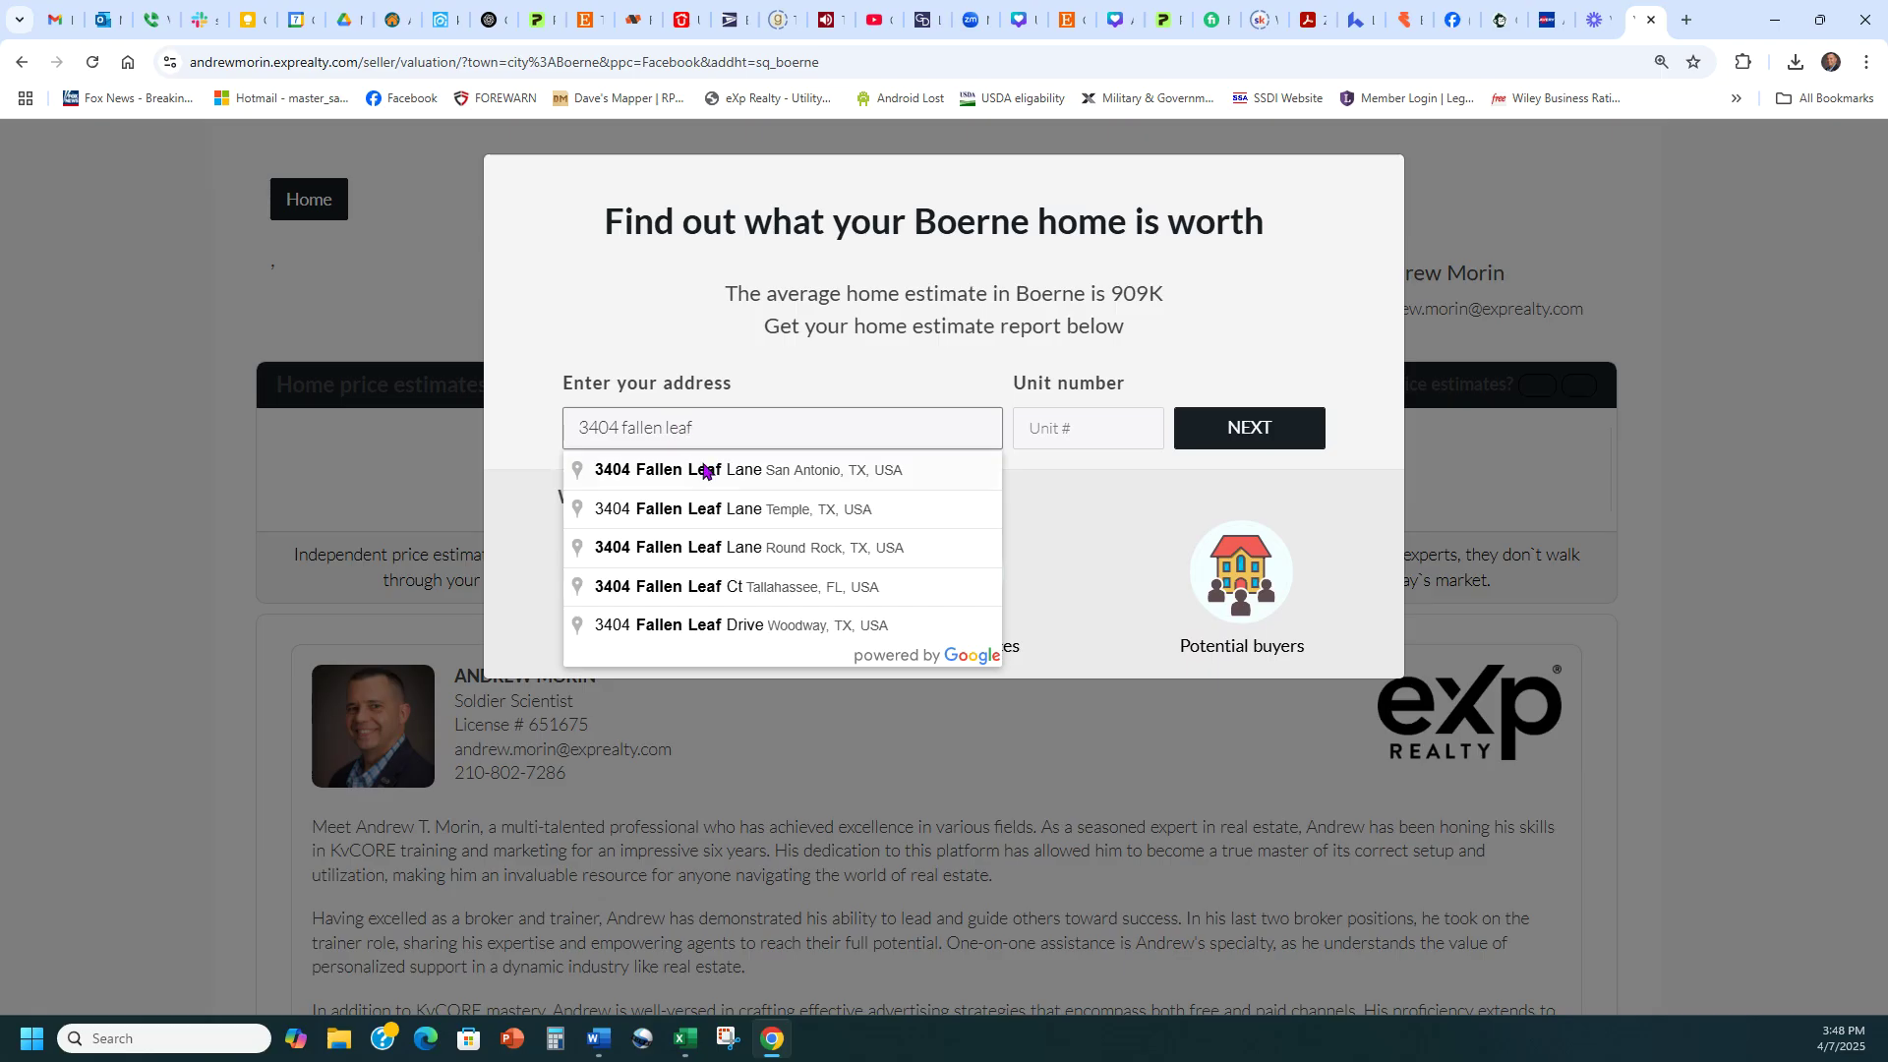
pyautogui.click(706, 470)
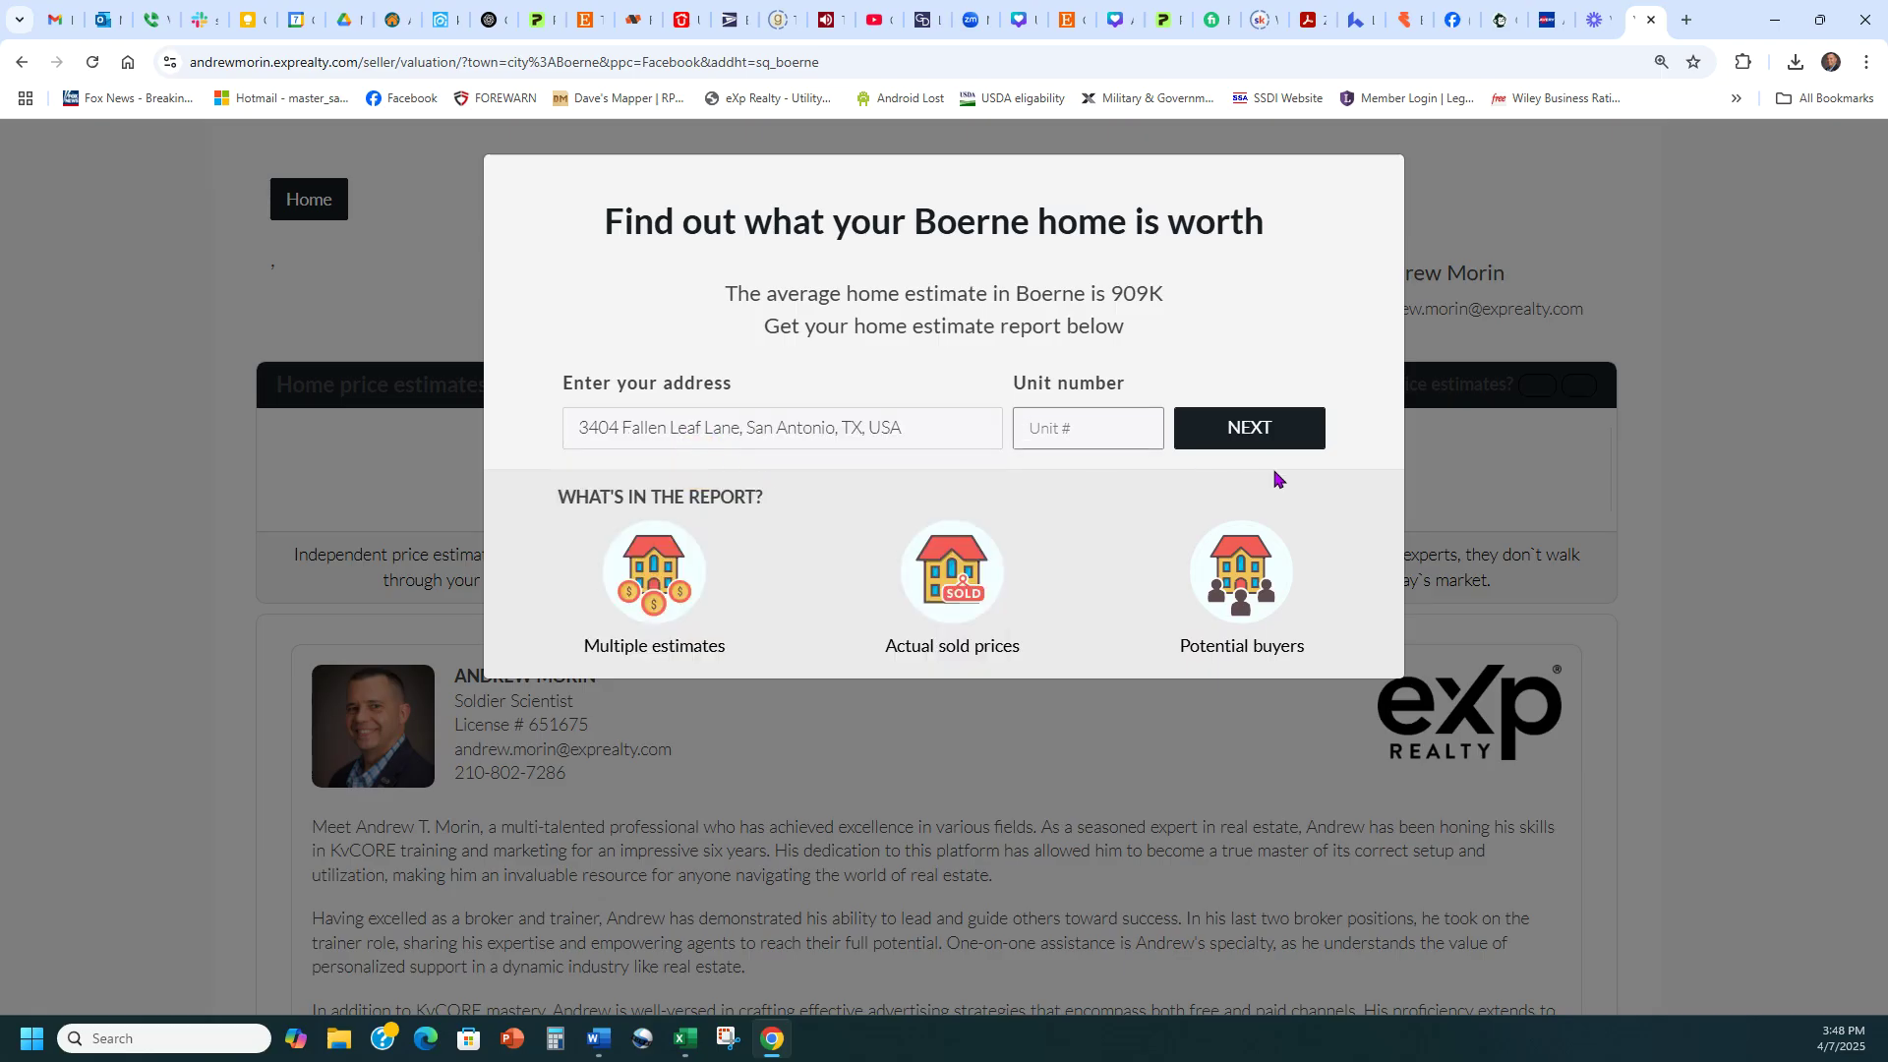
pyautogui.click(1252, 430)
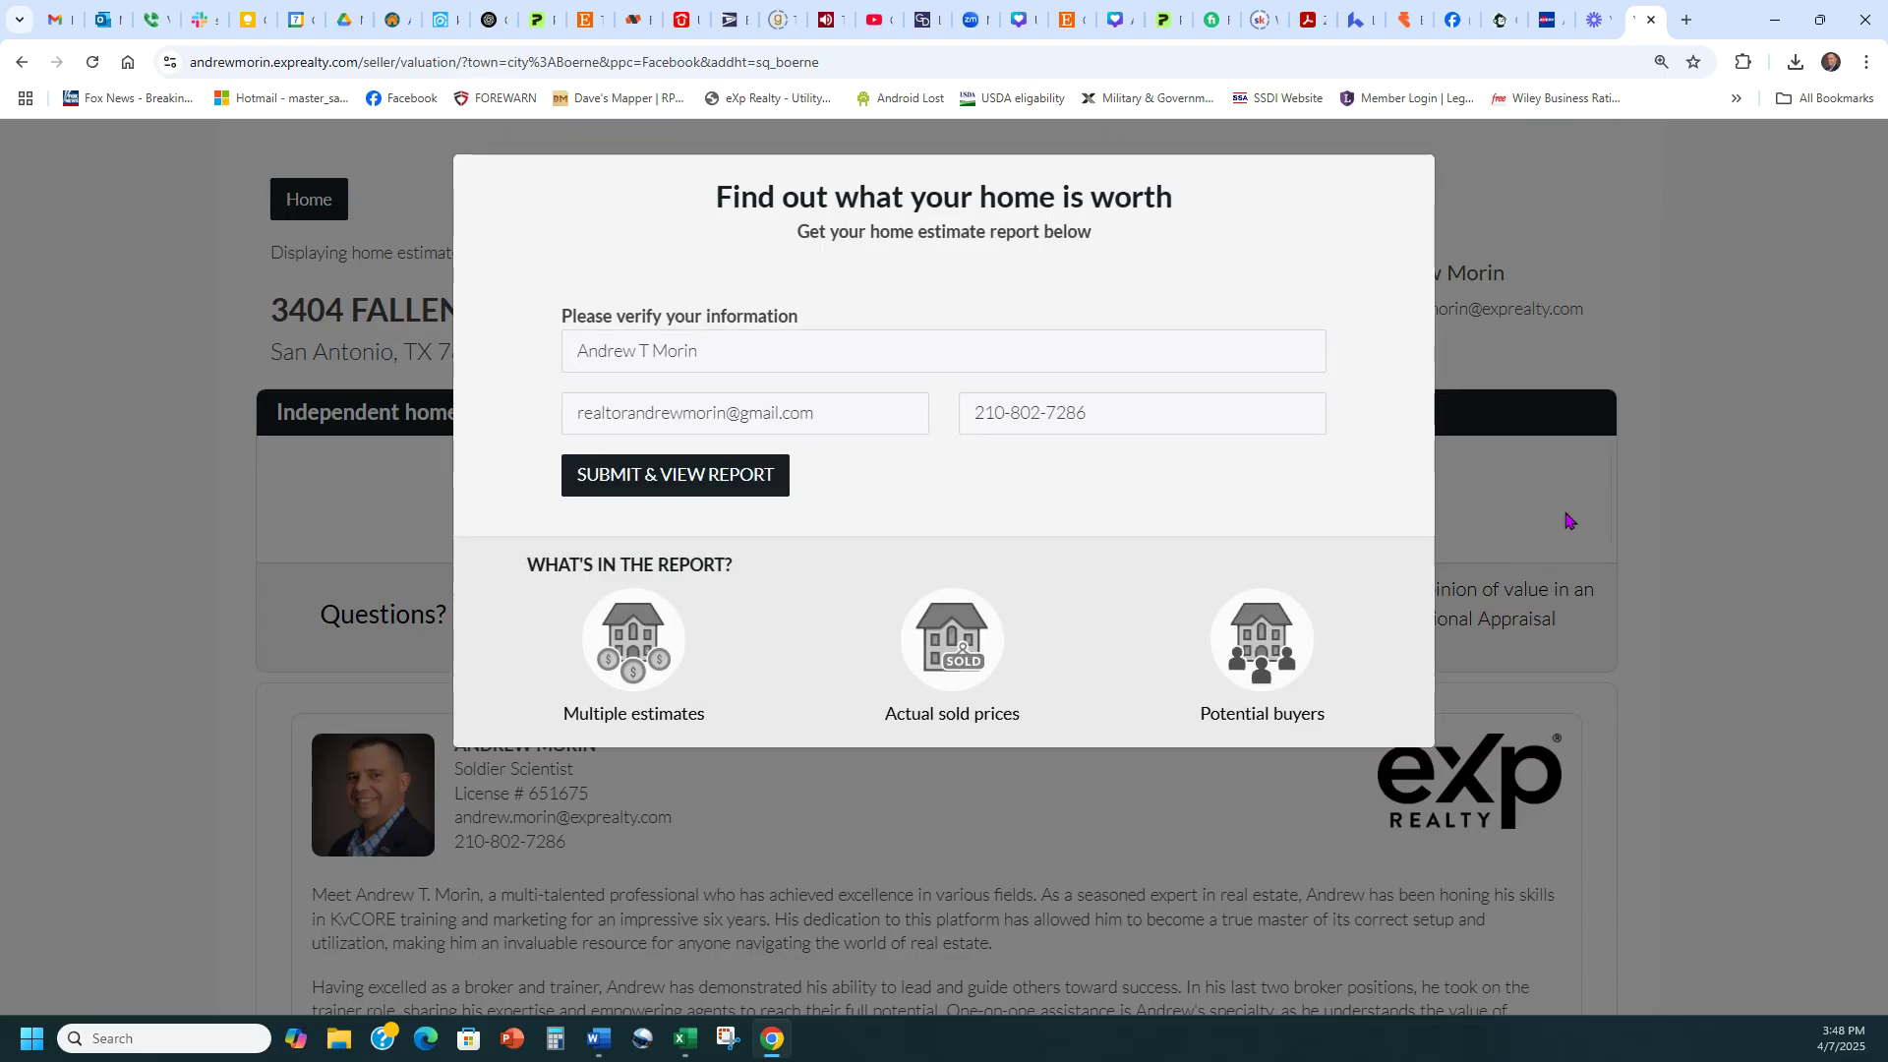
pyautogui.click(21, 61)
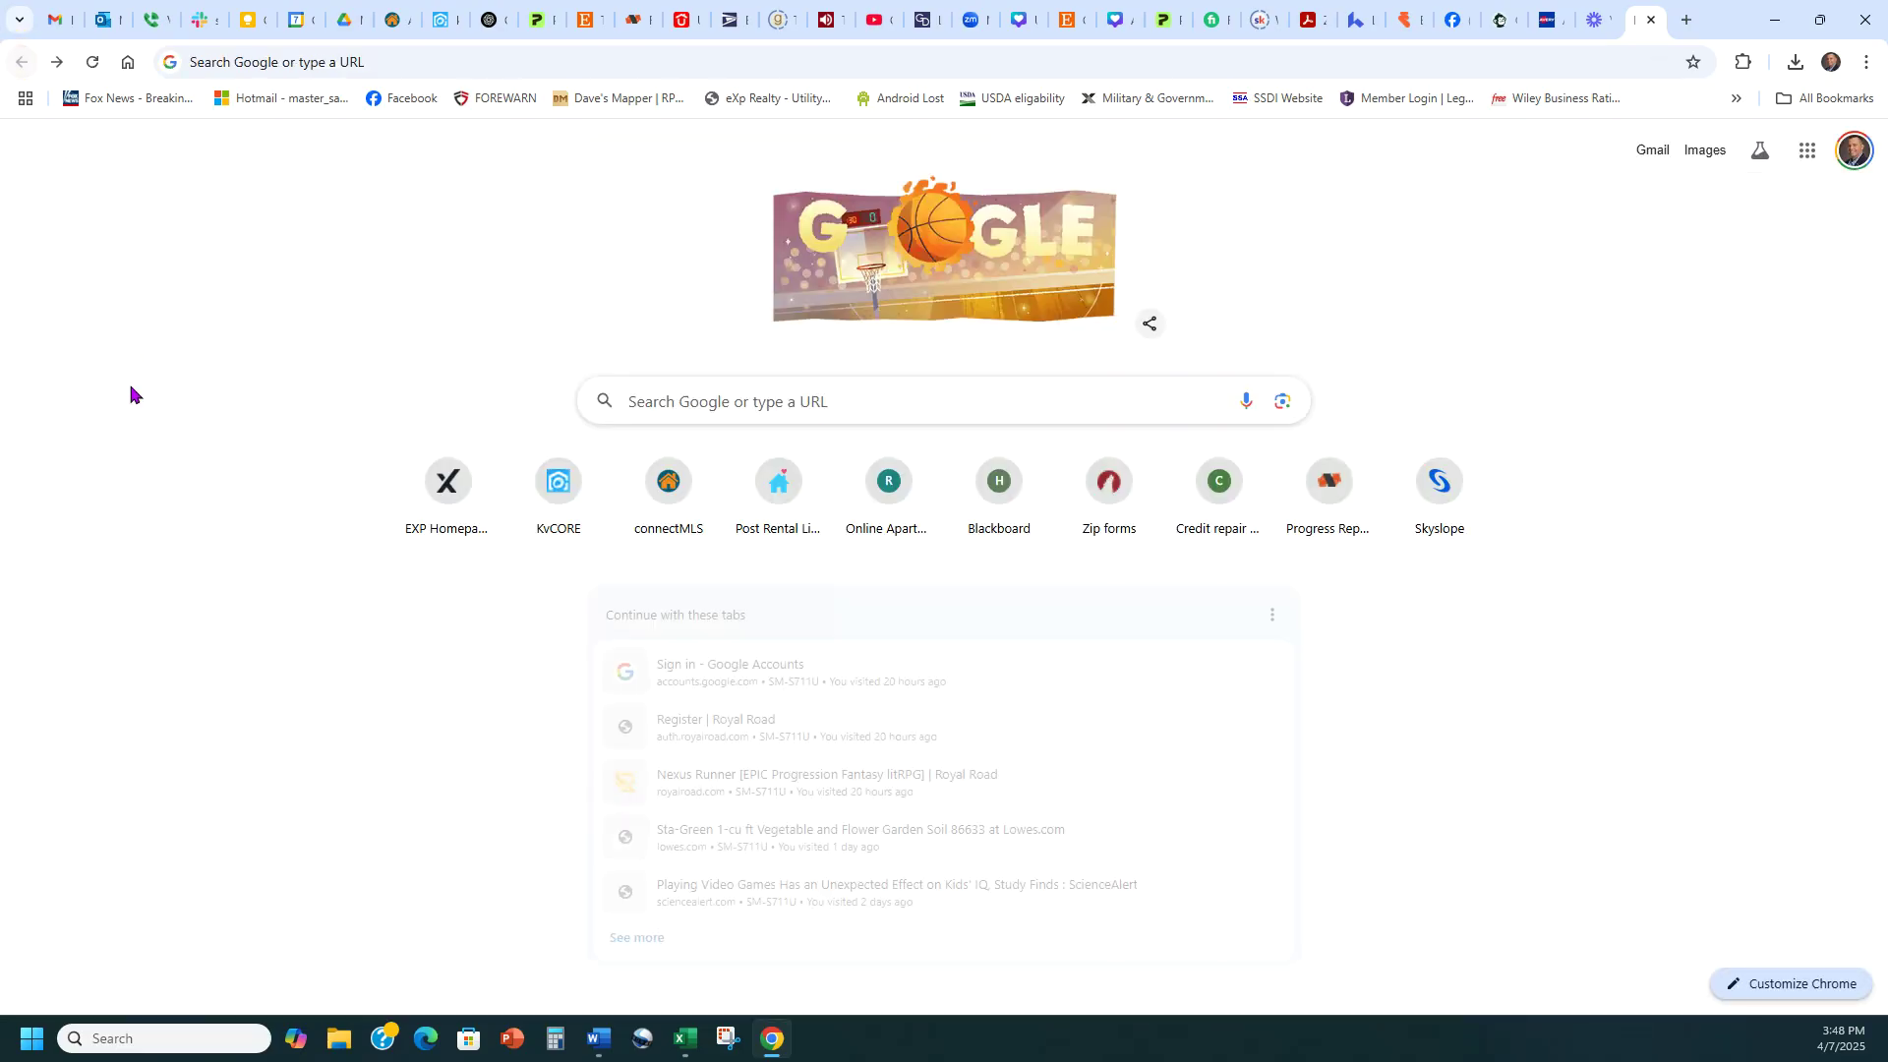
# Reload the pasted seller link and scroll through the test address's home estimate page
pyautogui.click(1353, 62)
pyautogui.hotkey('ctrl', 'v')
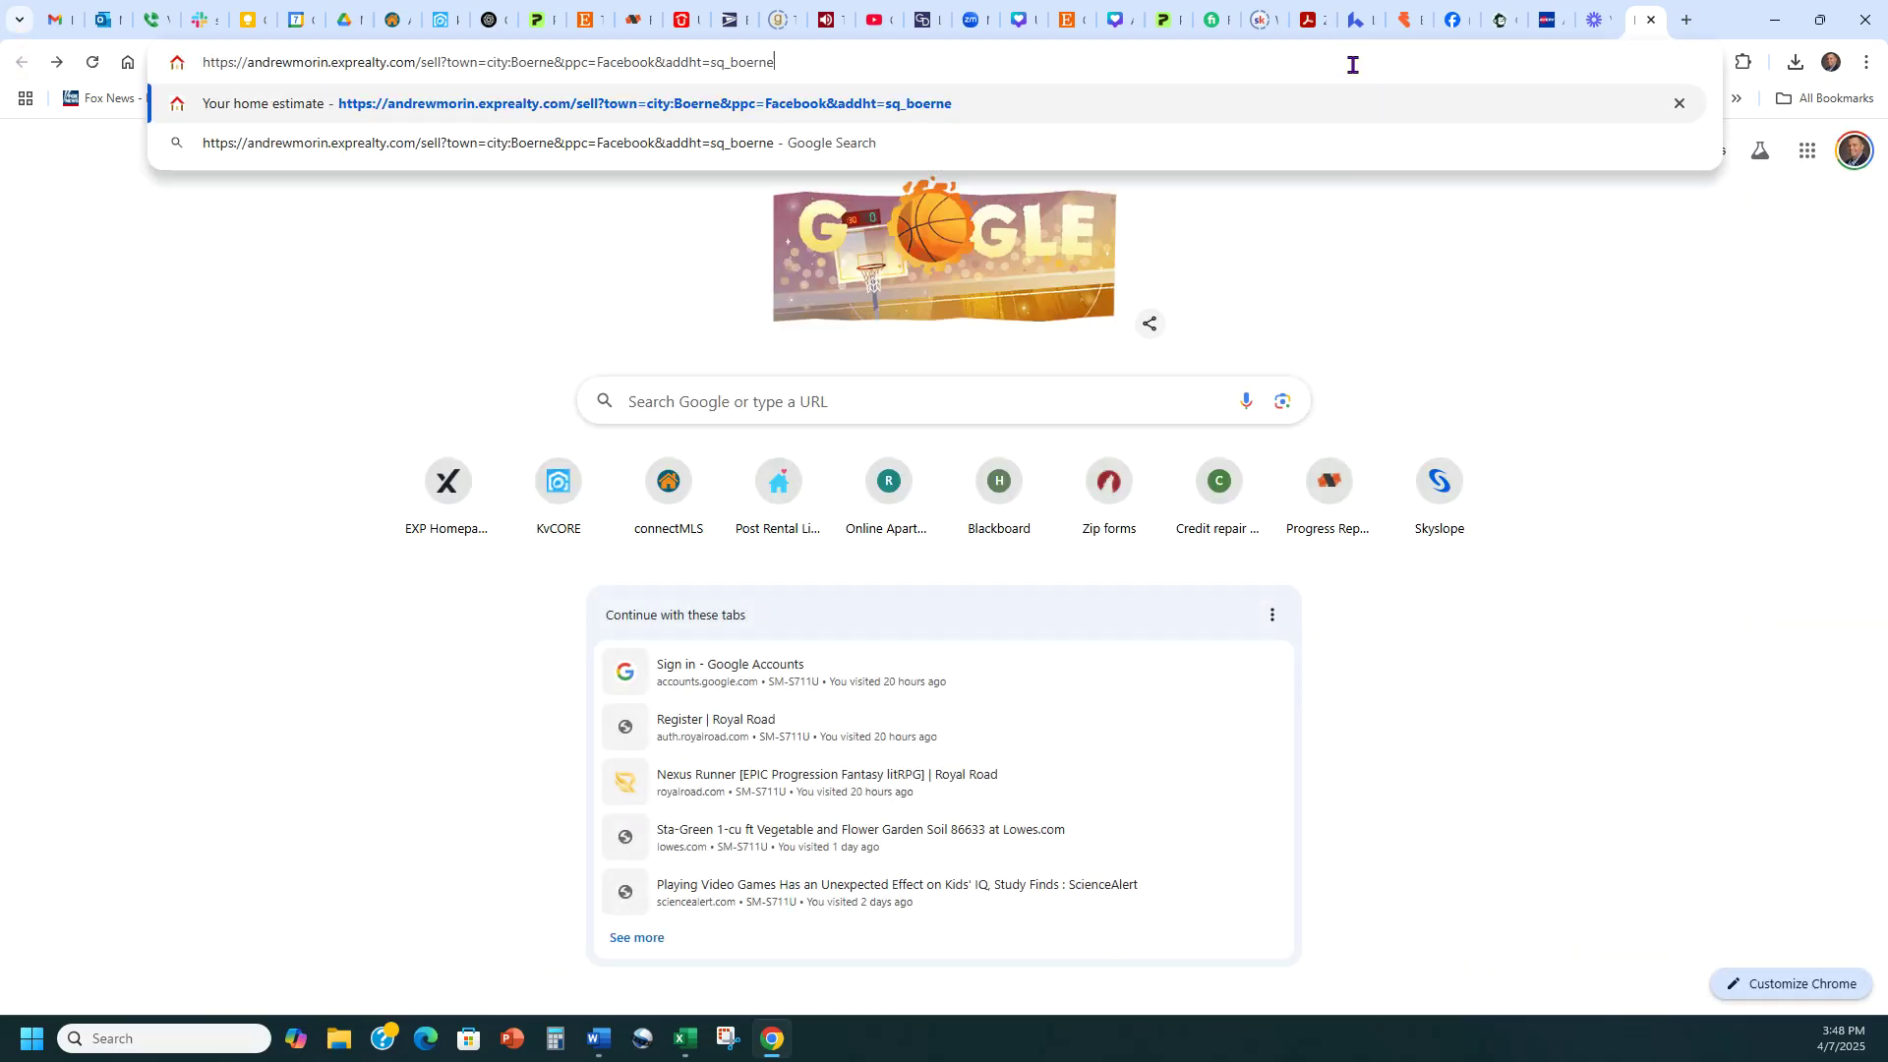
pyautogui.press('Return')
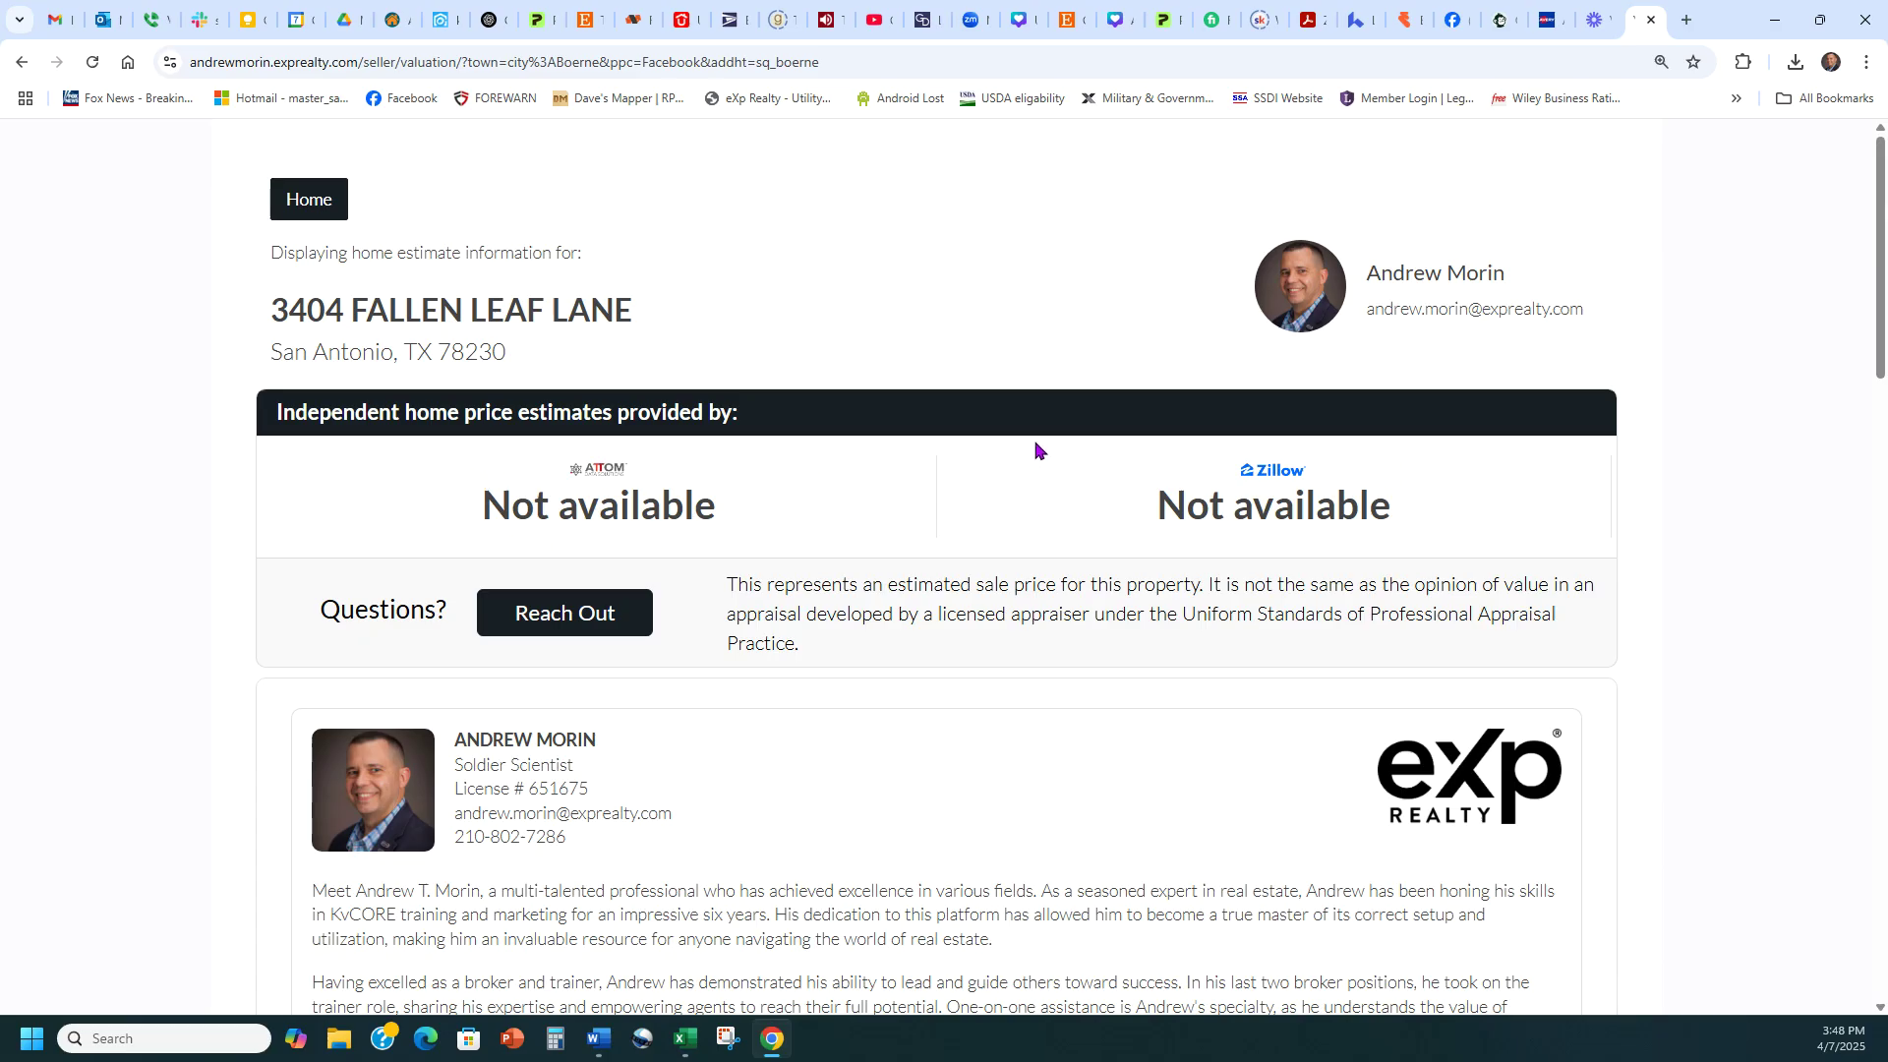
pyautogui.scroll(-2, 1032, 447)
pyautogui.scroll(-9, 714, 489)
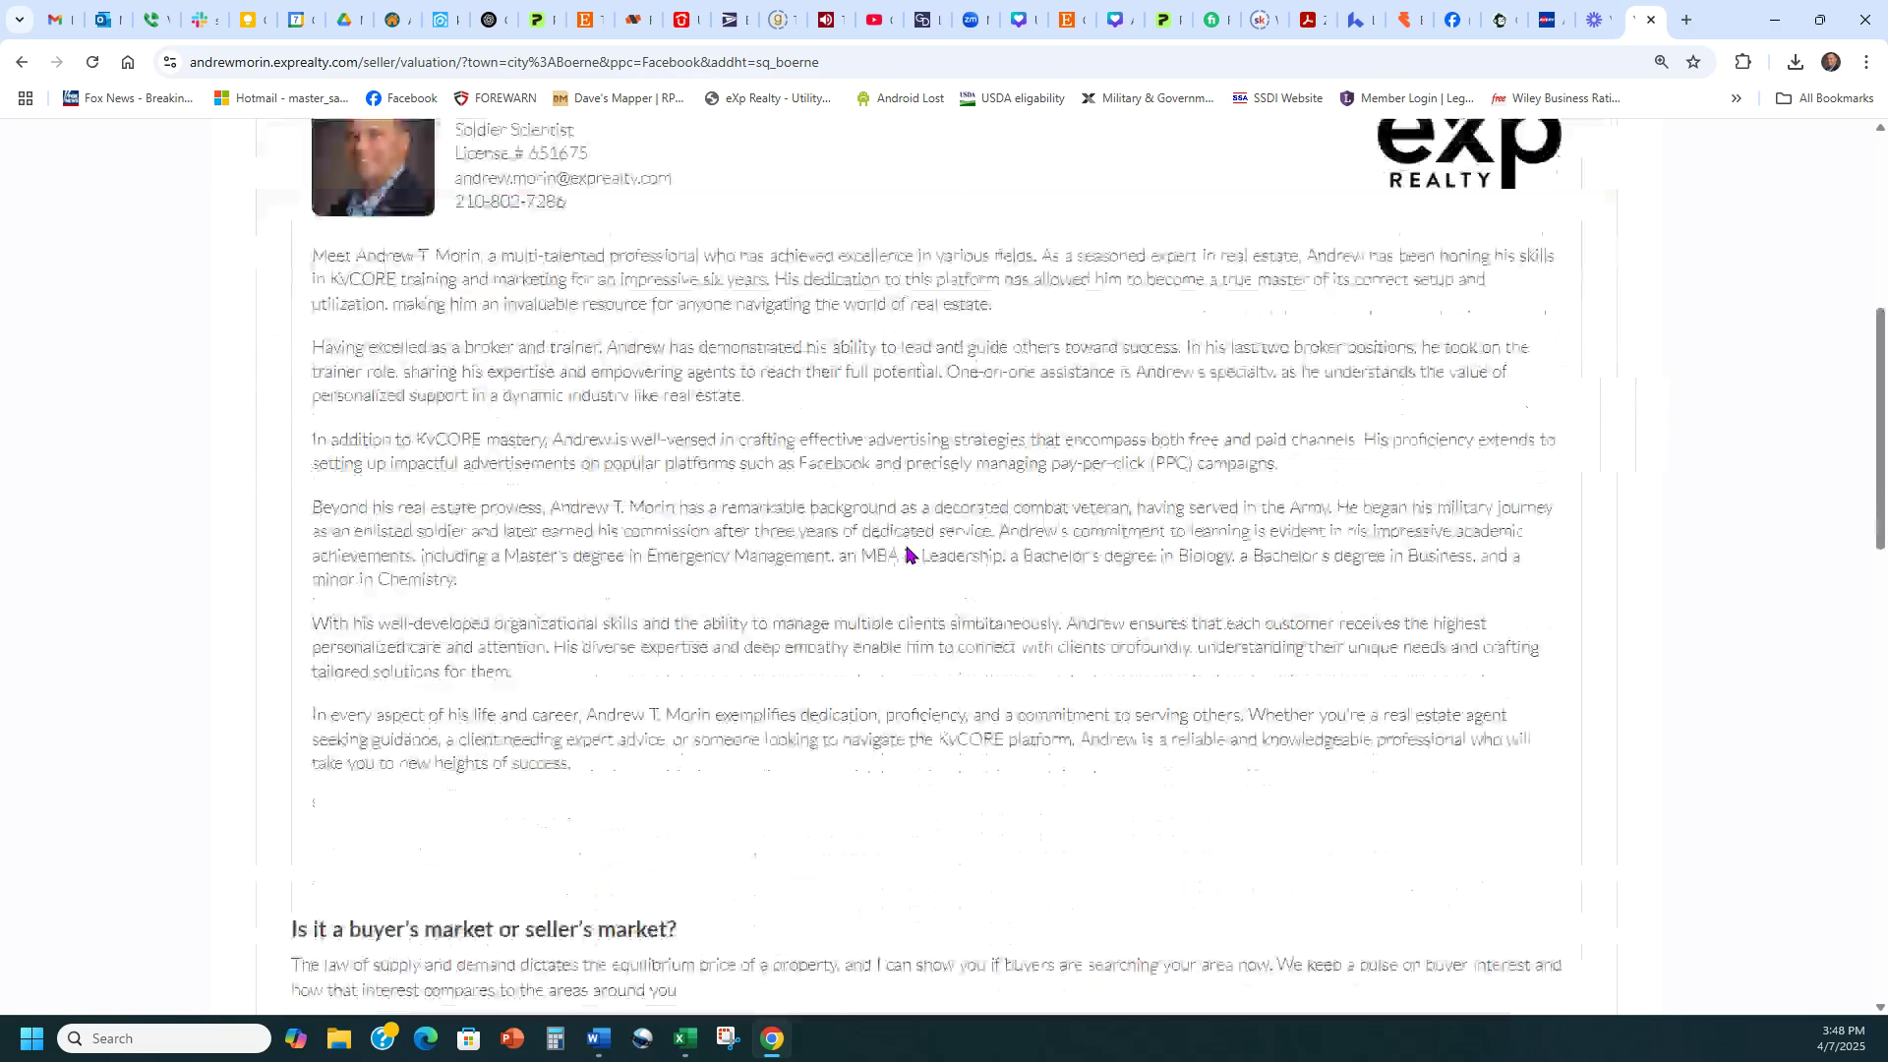
pyautogui.scroll(-10, 266, 702)
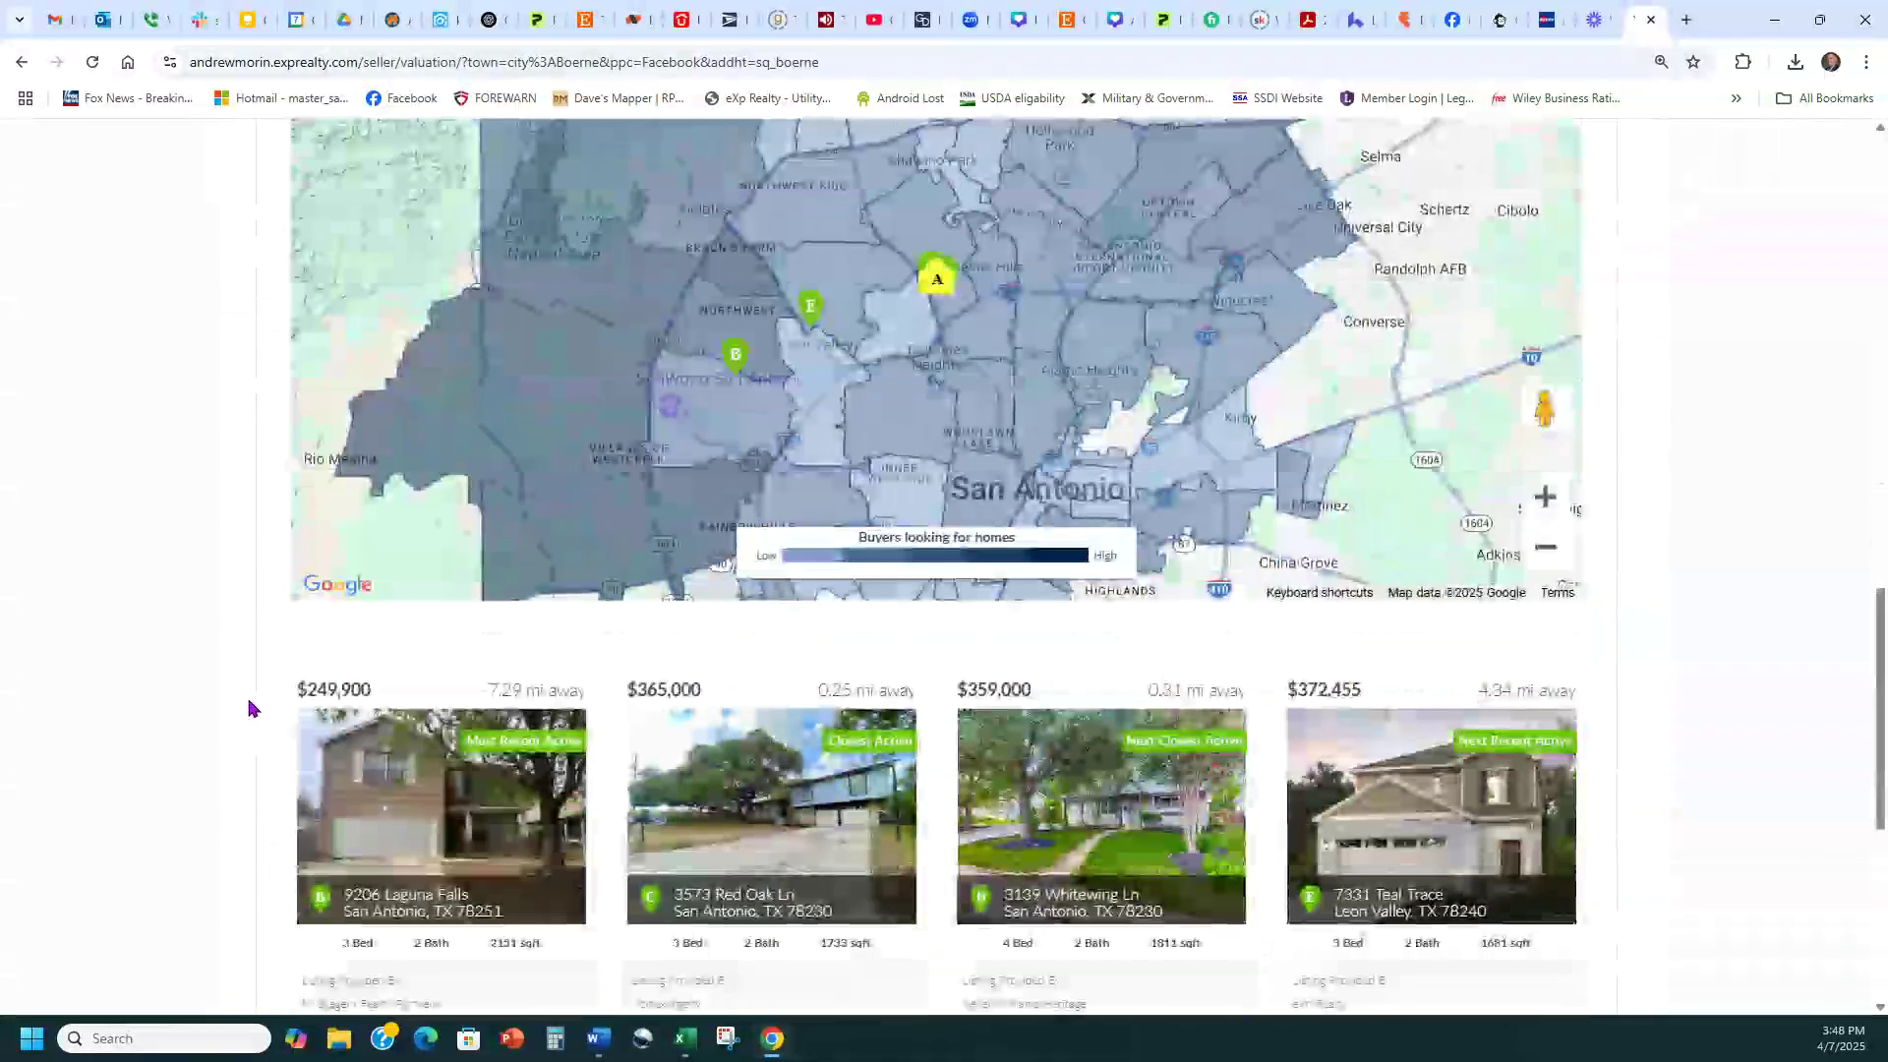
pyautogui.scroll(14, 241, 708)
pyautogui.scroll(6, 236, 706)
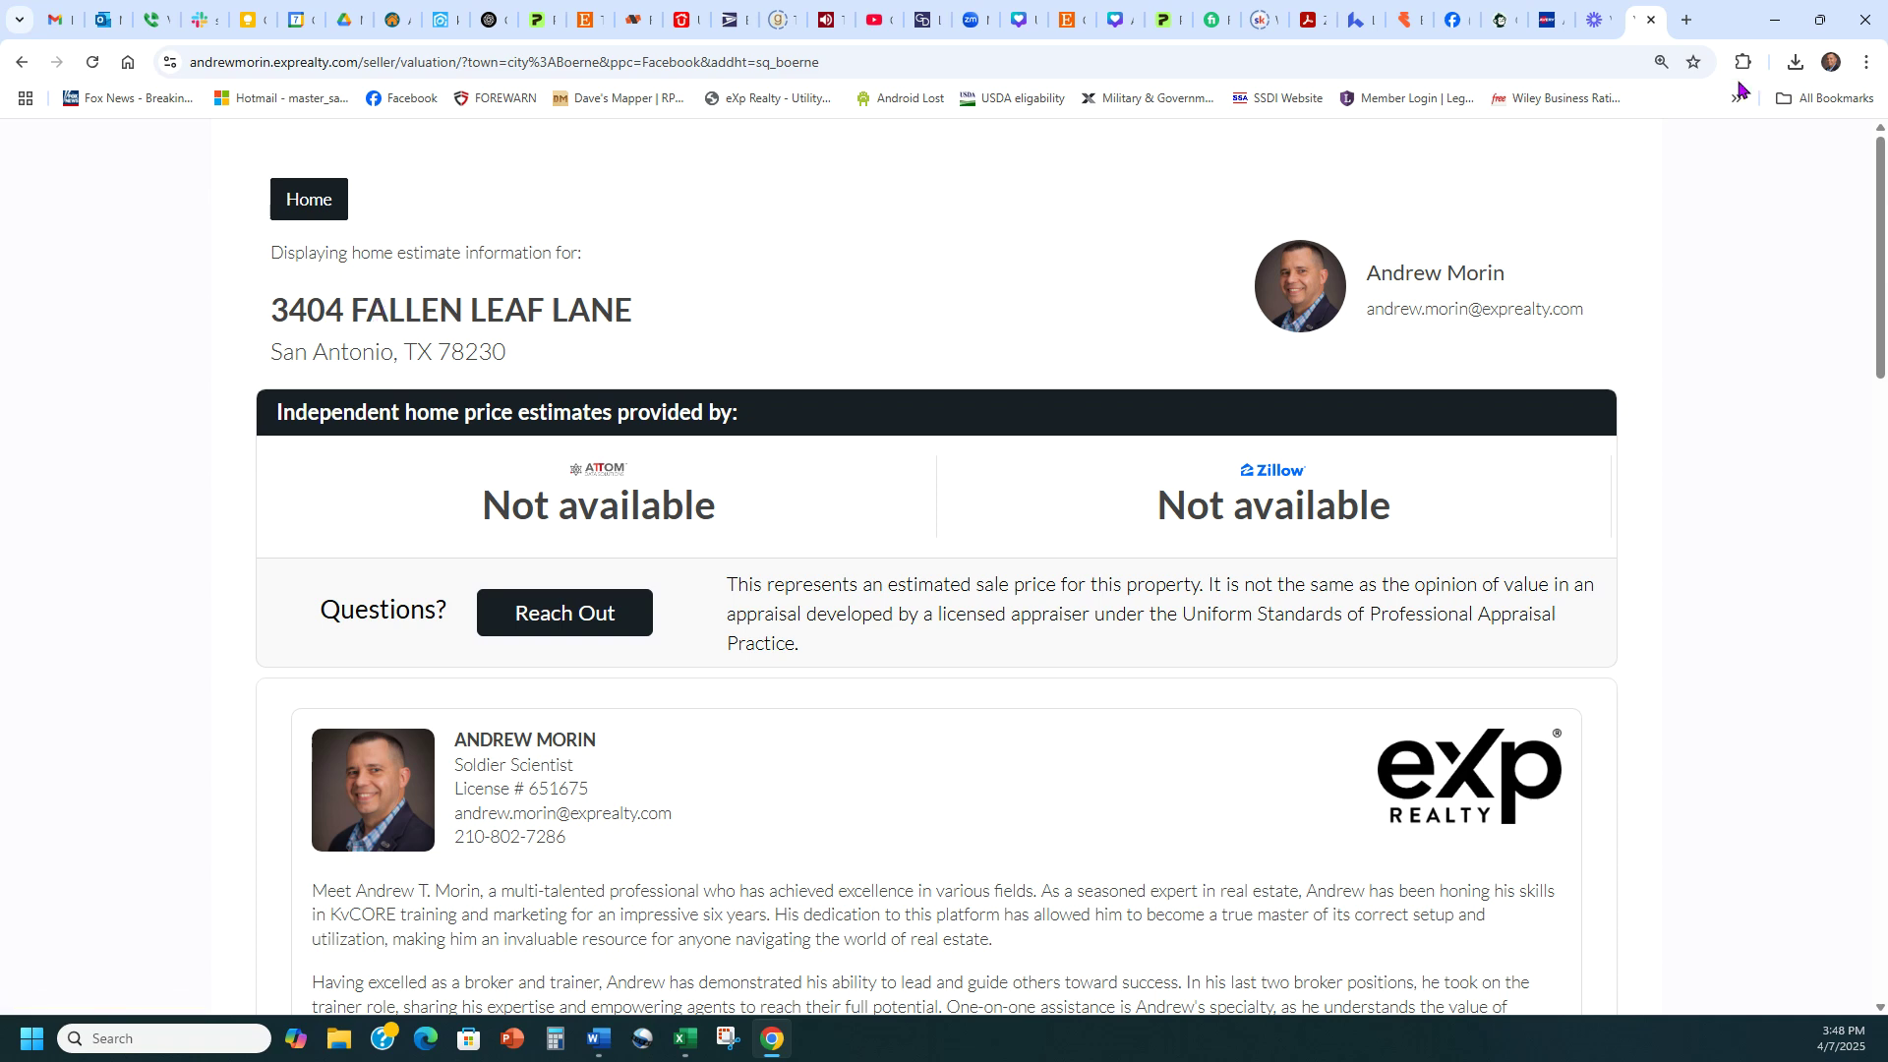
# Close the valuation tab and move from kvCORE to the Facebook feed tab
pyautogui.click(1650, 20)
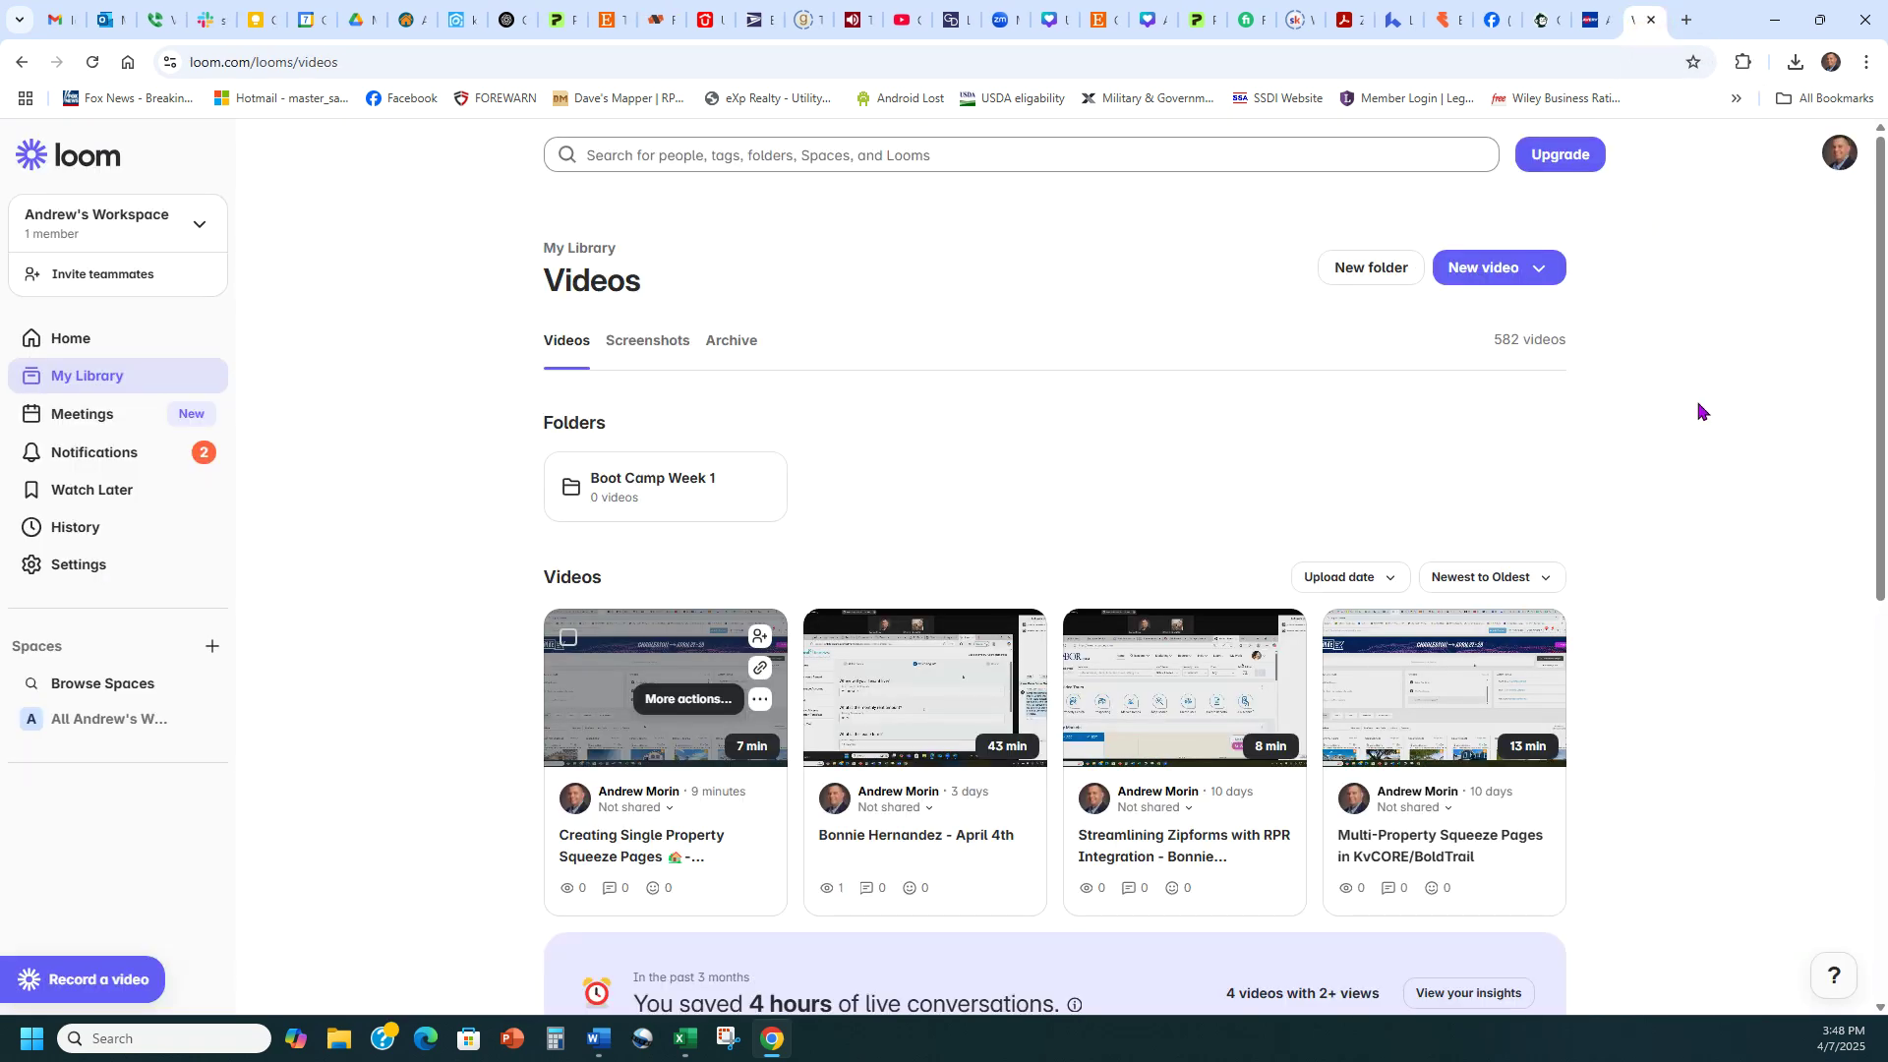
pyautogui.click(460, 20)
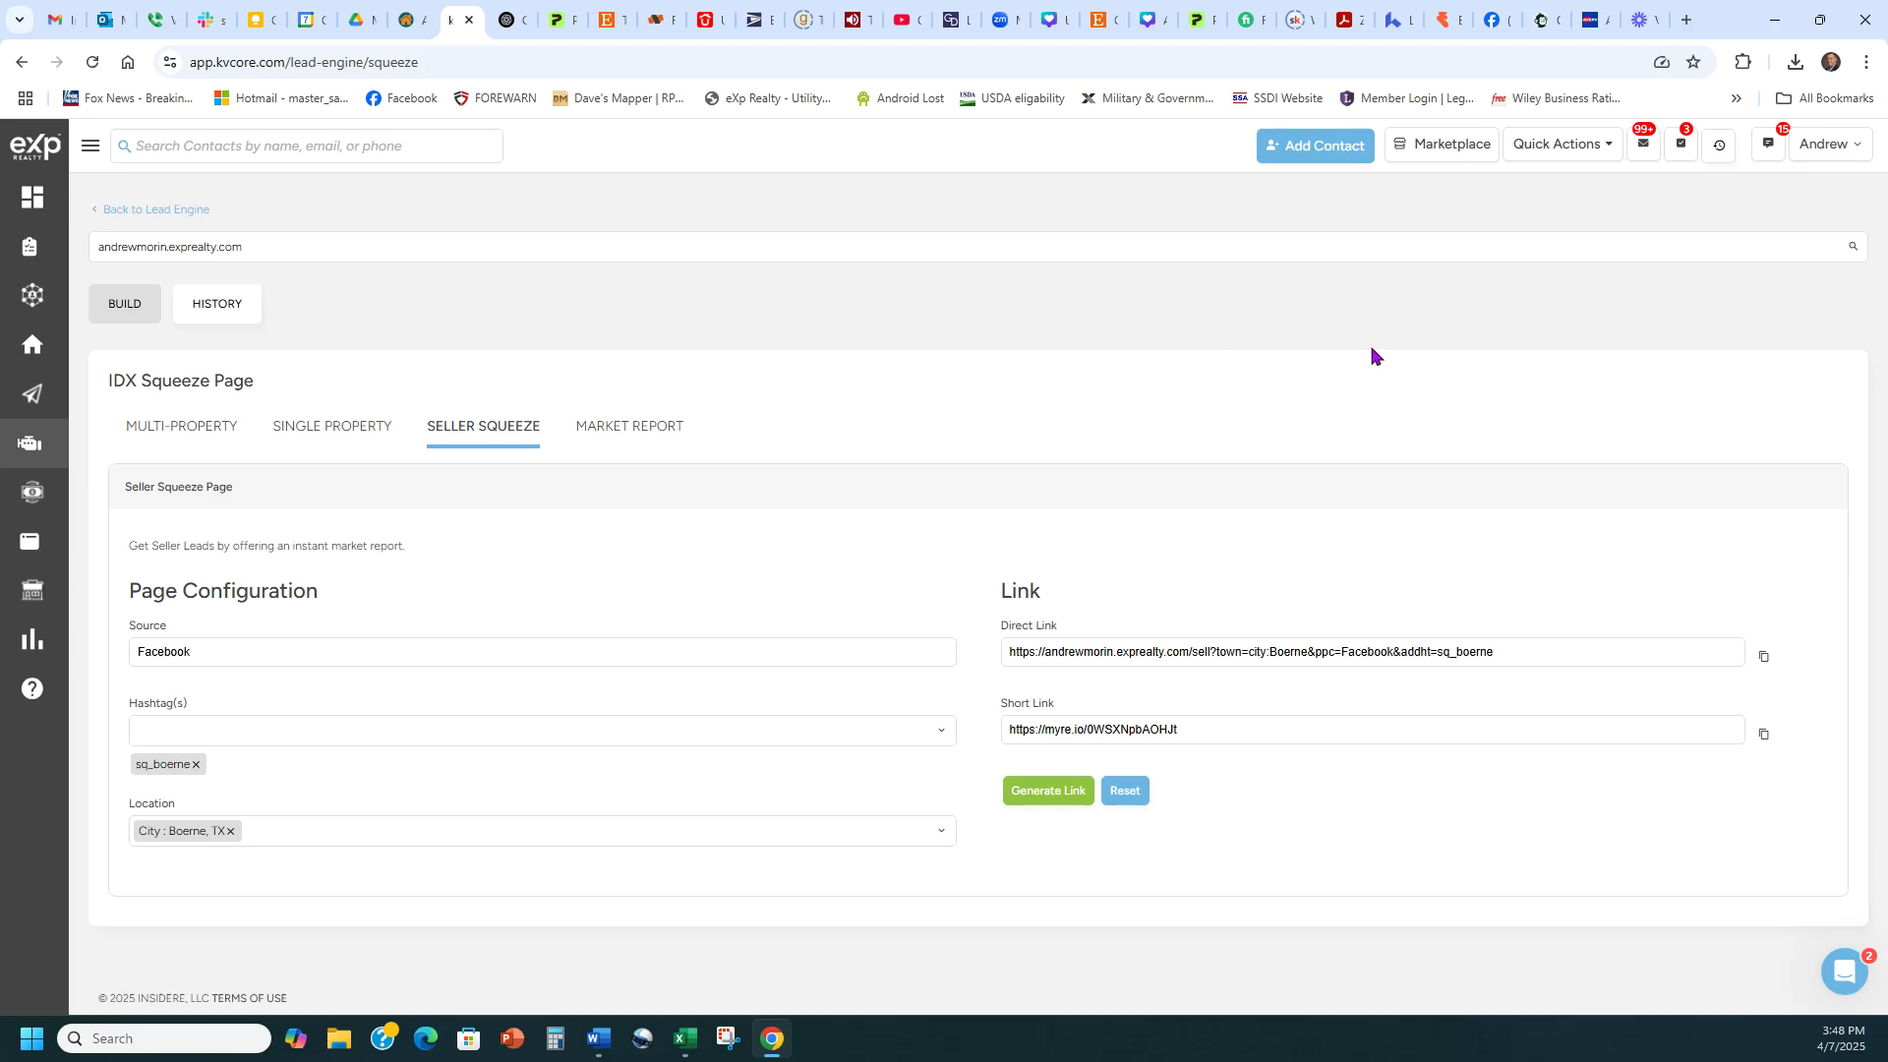
pyautogui.click(1497, 20)
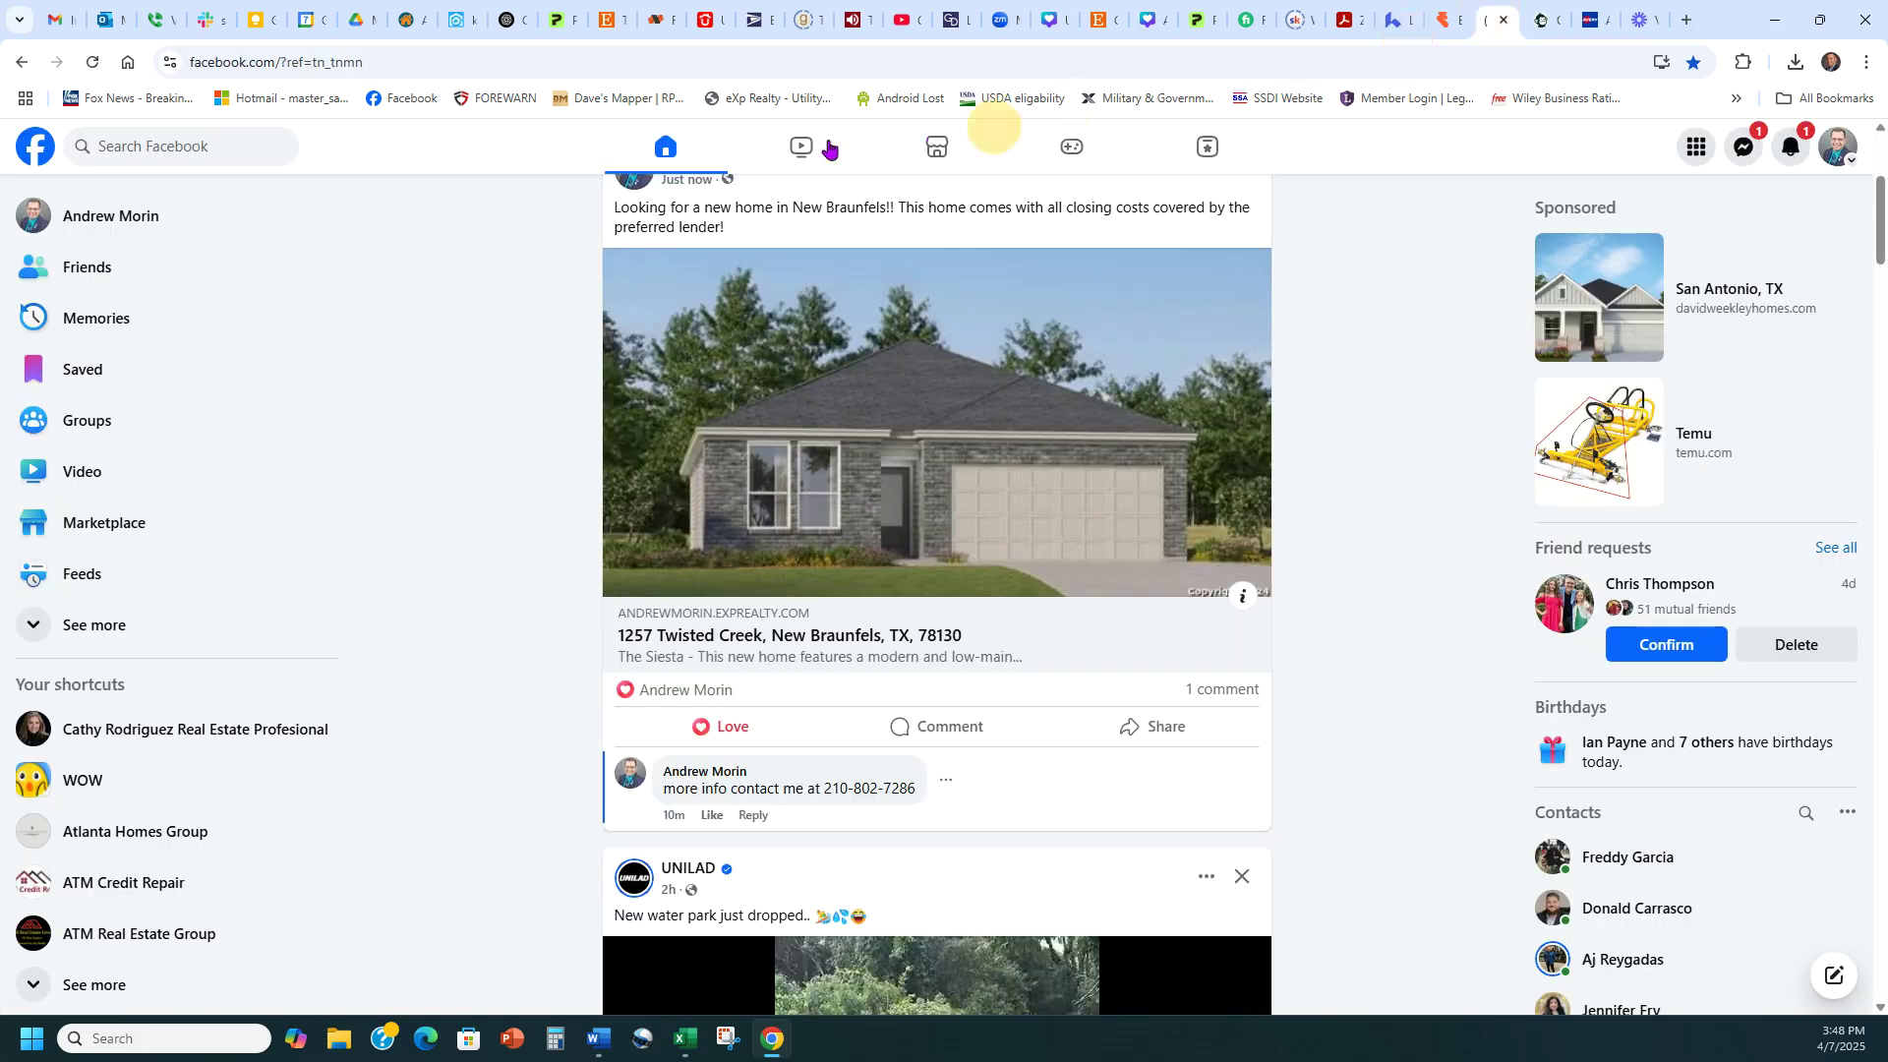
# Start a new Facebook post with the home-estimate link, keeping only its preview
pyautogui.click(661, 150)
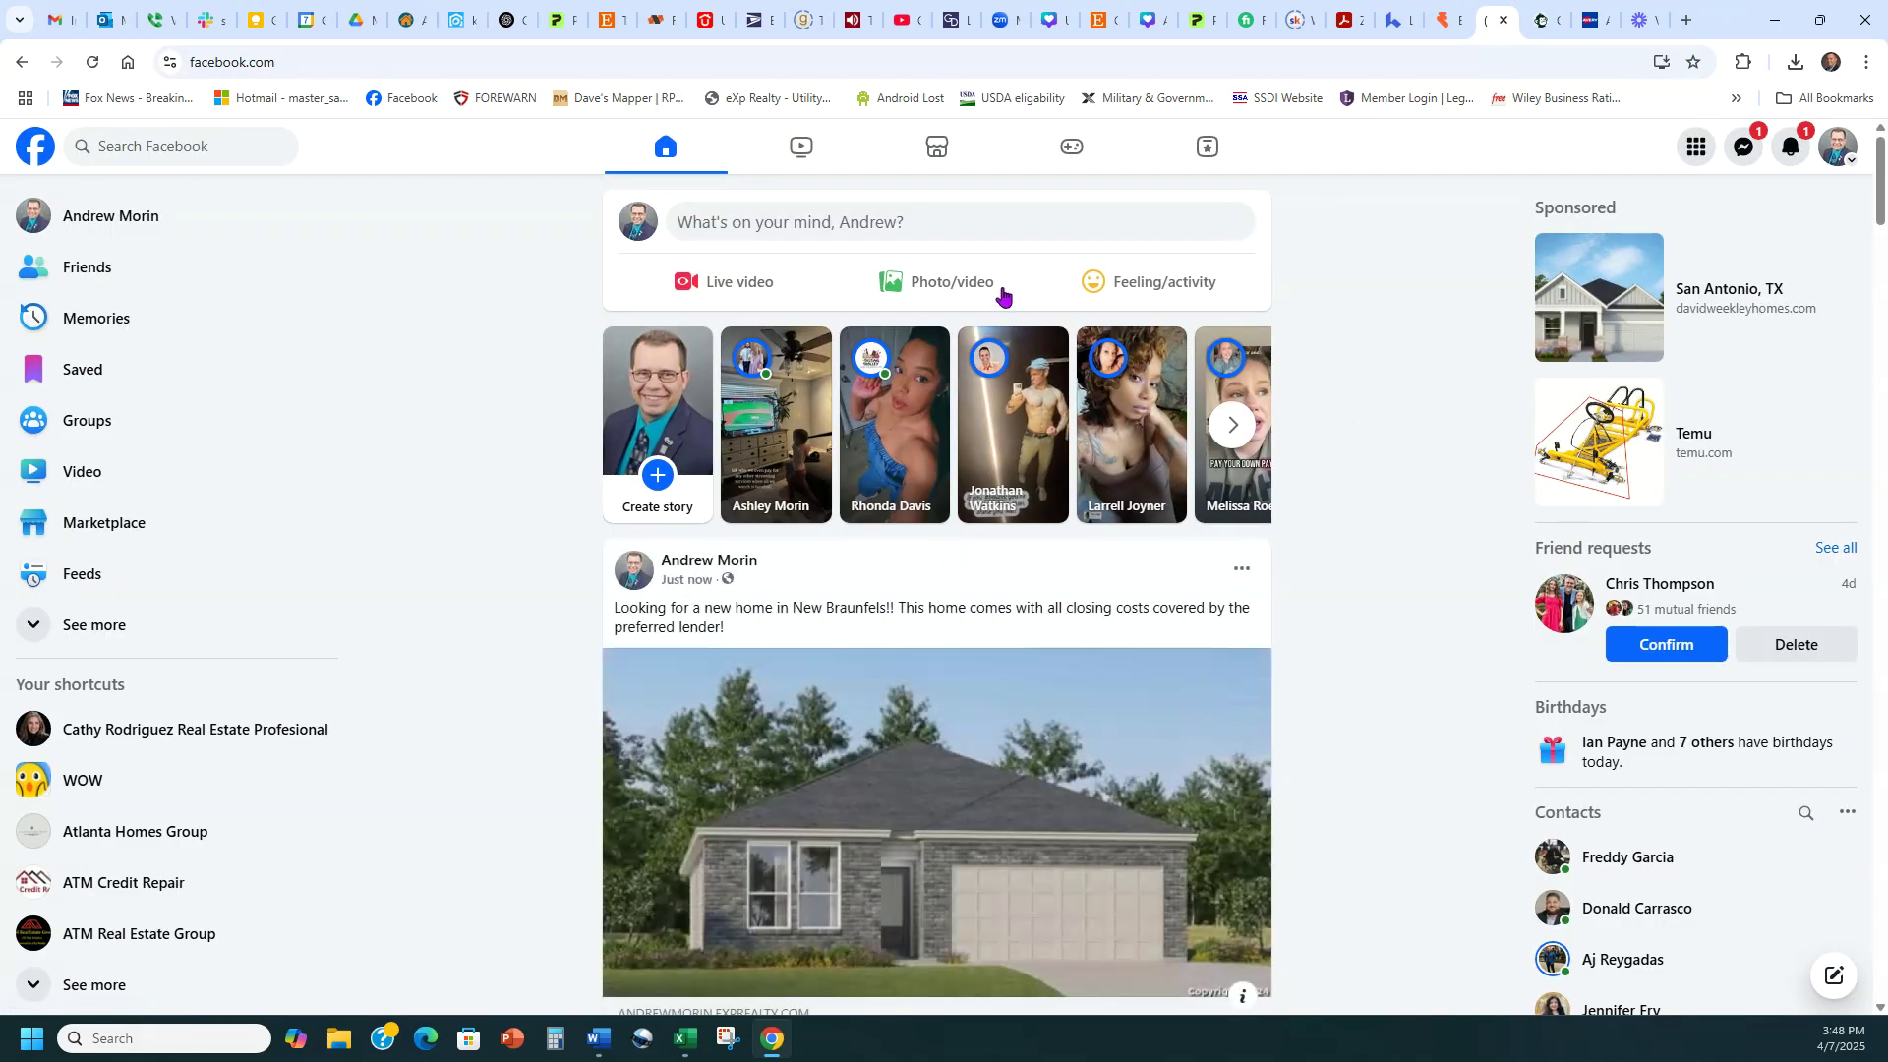
pyautogui.click(978, 239)
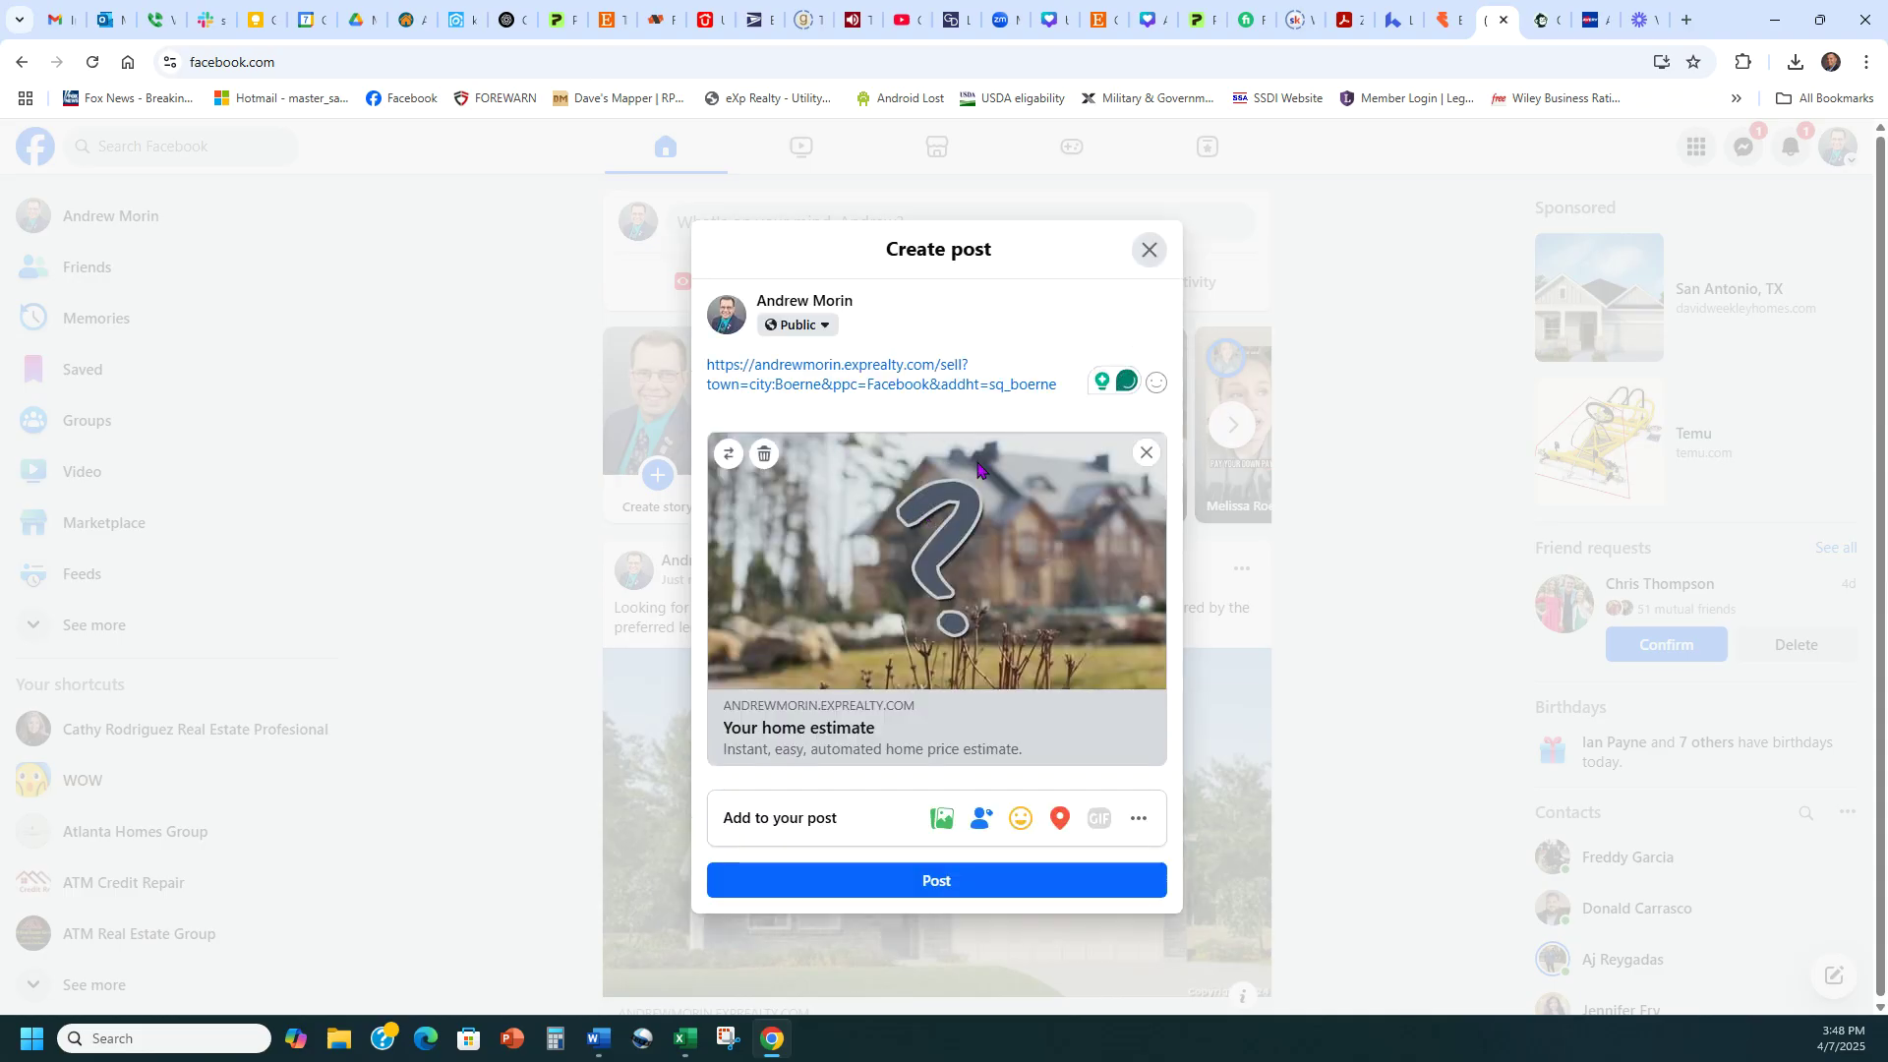
pyautogui.hotkey('ctrl', 'a')
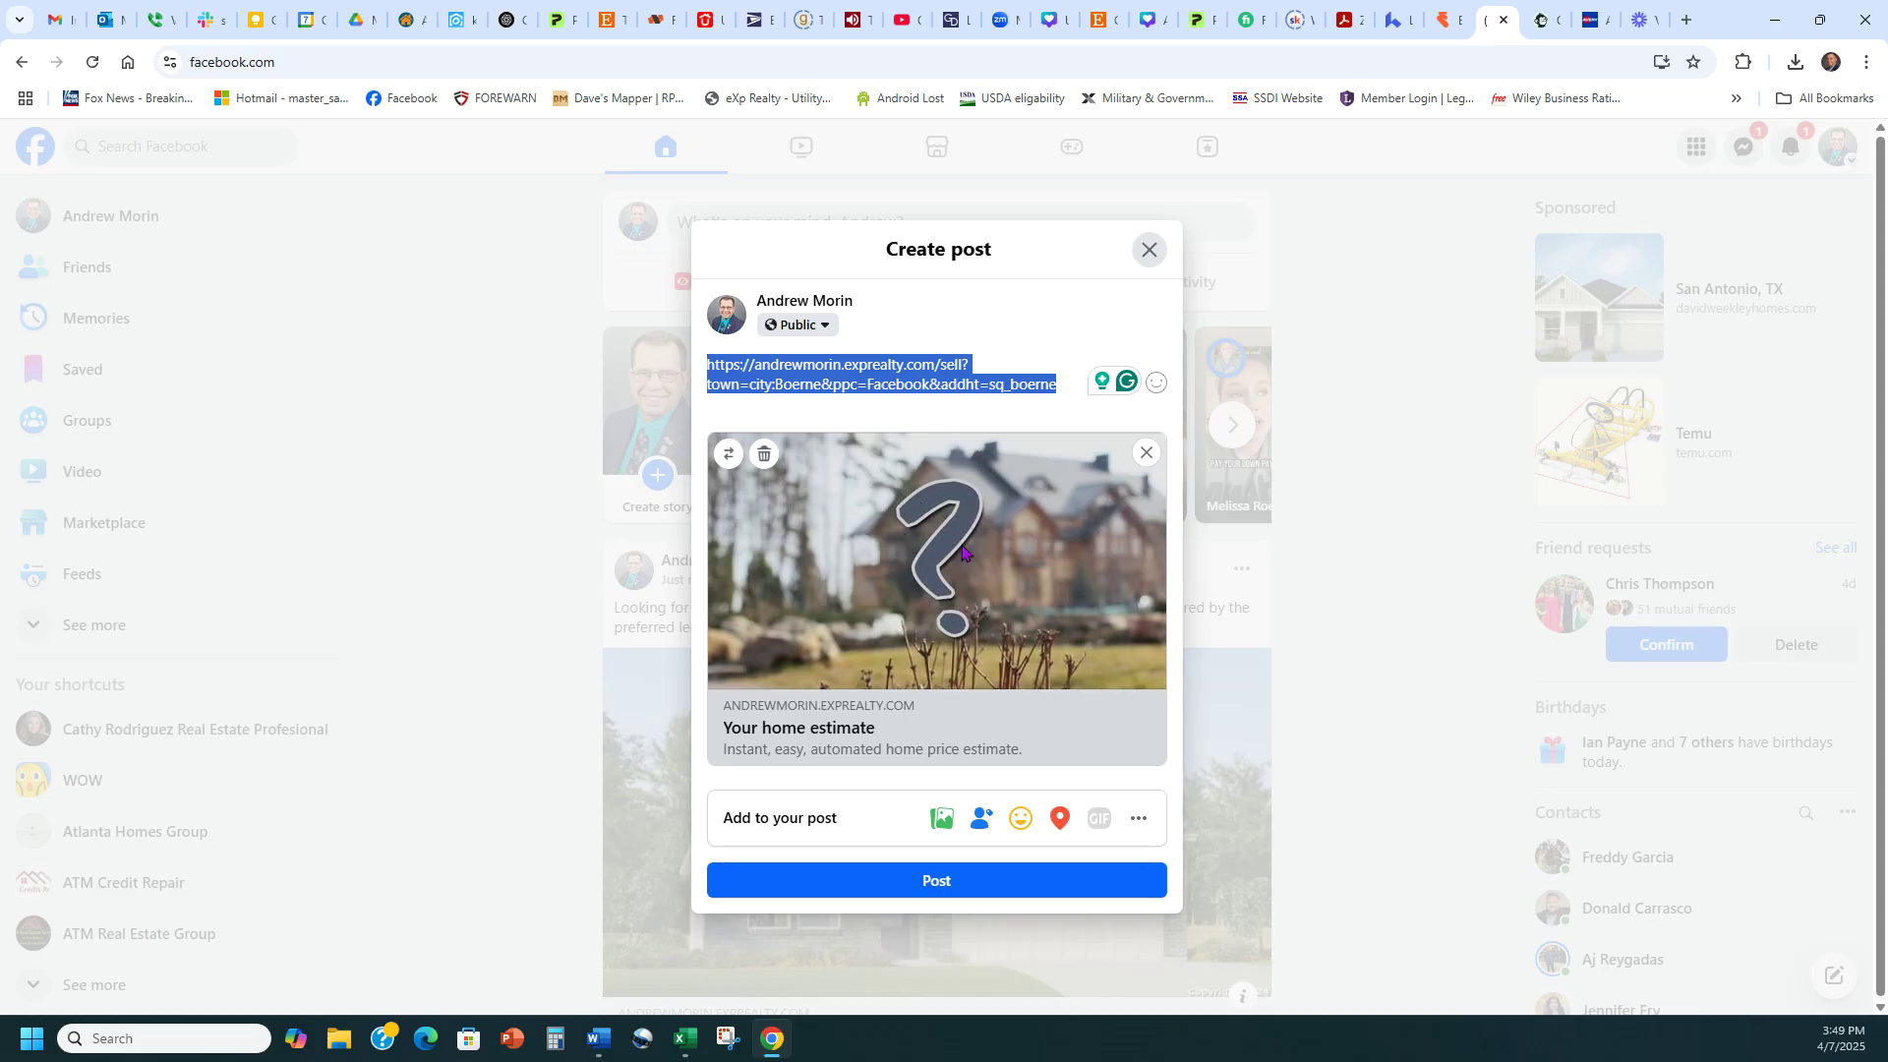
pyautogui.press('BackSpace')
# Caption it 'Would you sell your home for the right price? Get your value here' and post
pyautogui.click(860, 368)
pyautogui.write('Would you se')
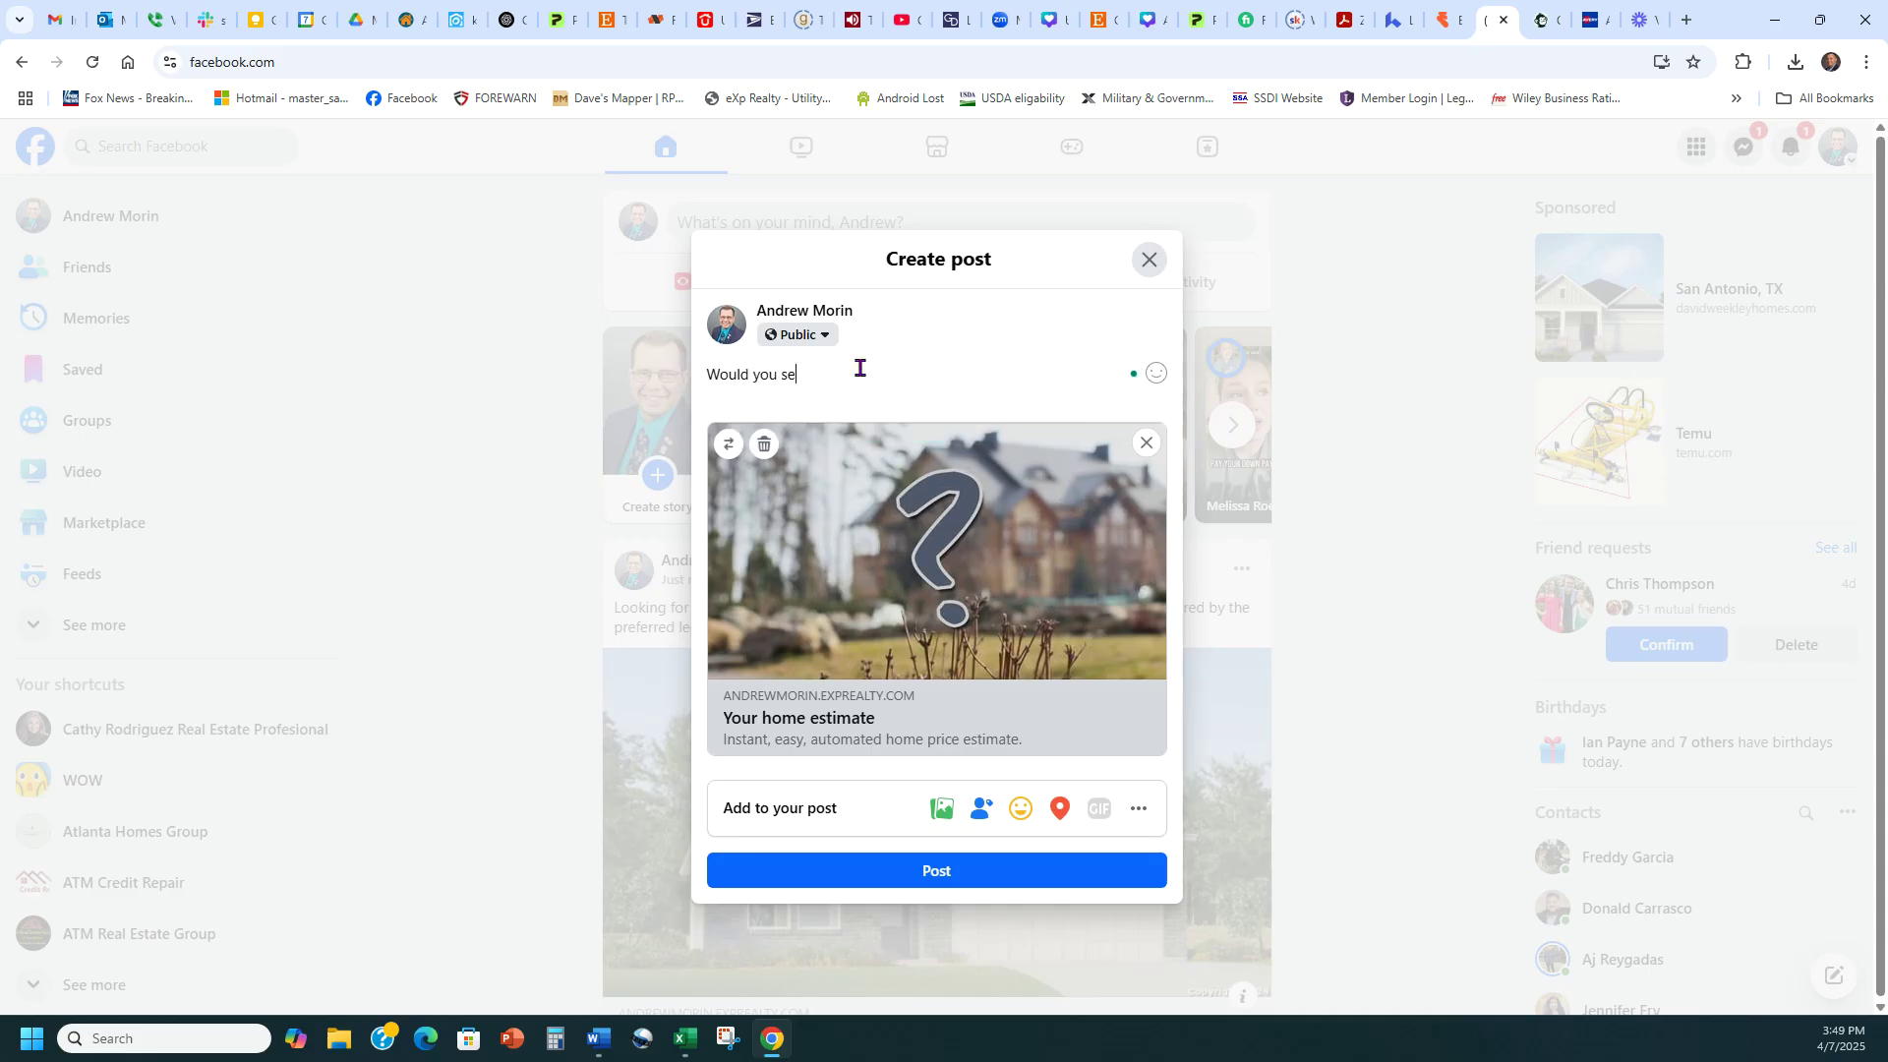
pyautogui.write('ll yuor home for')
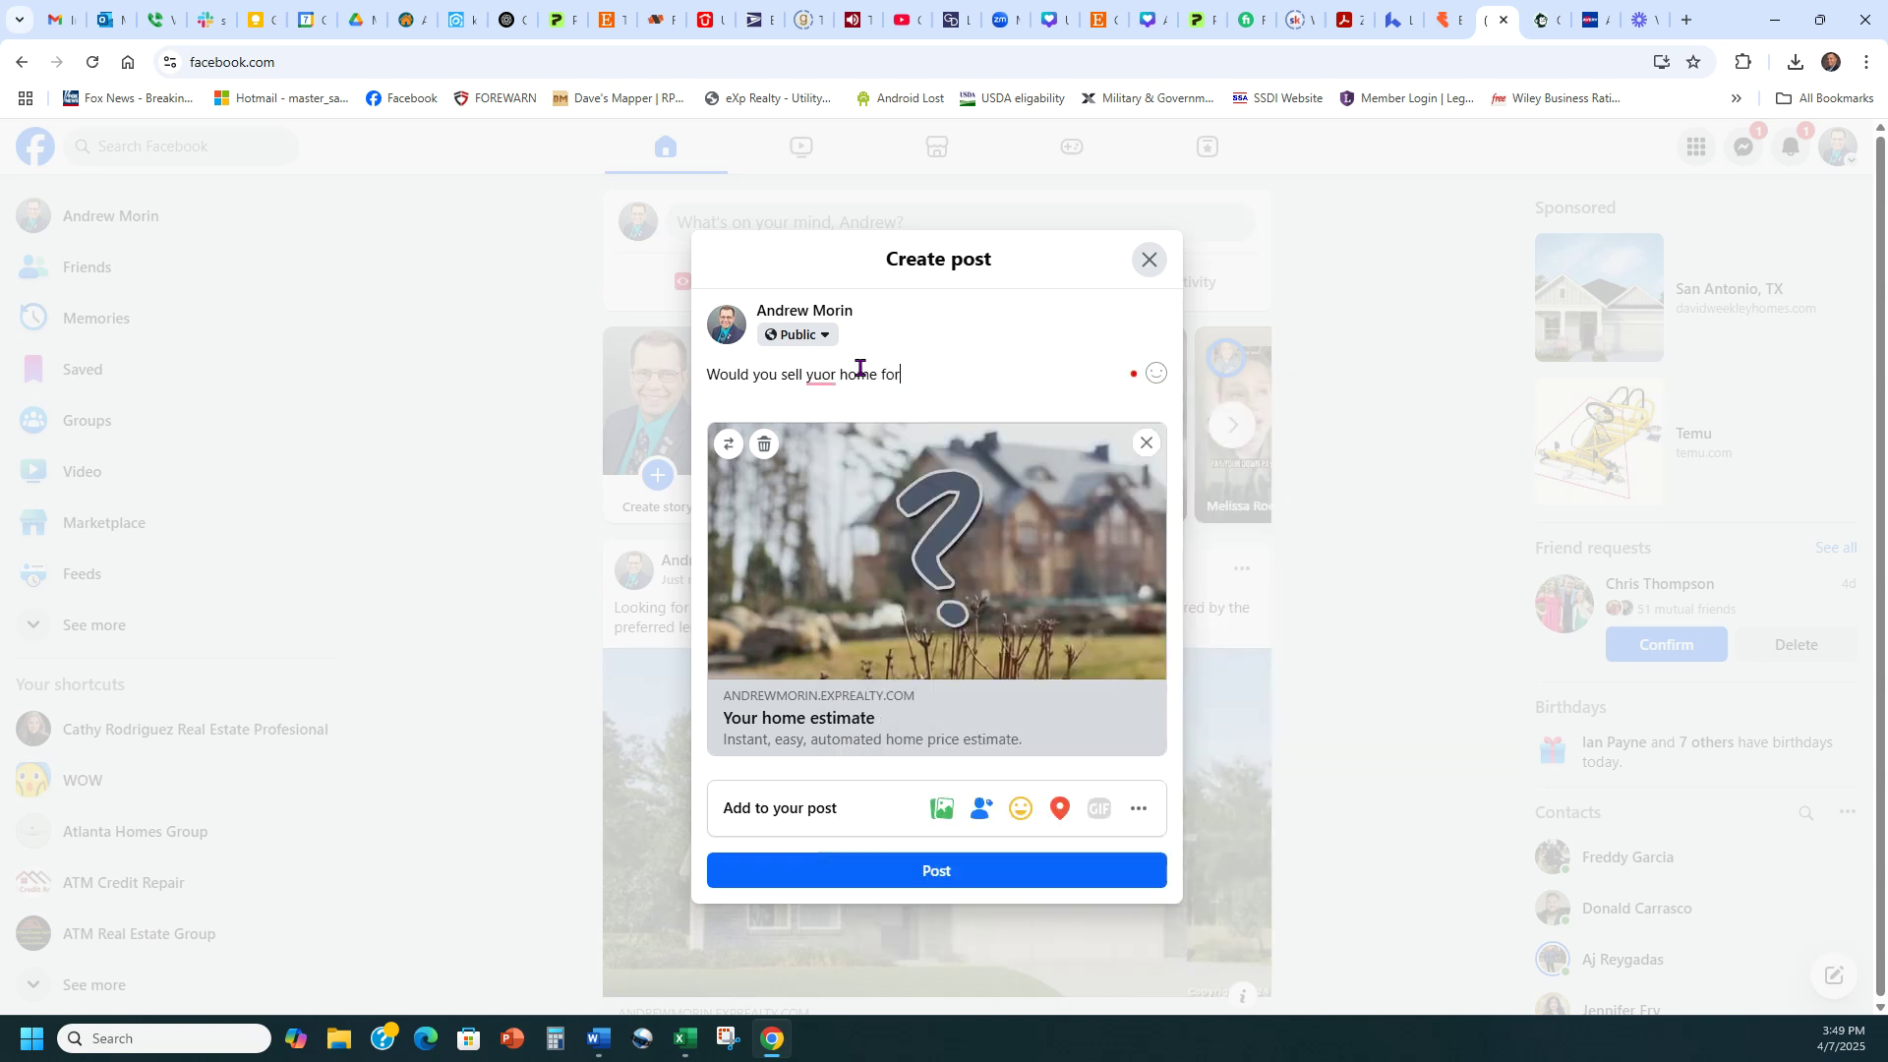
pyautogui.write(' the right prov')
pyautogui.press('BackSpace')
pyautogui.write('ce')
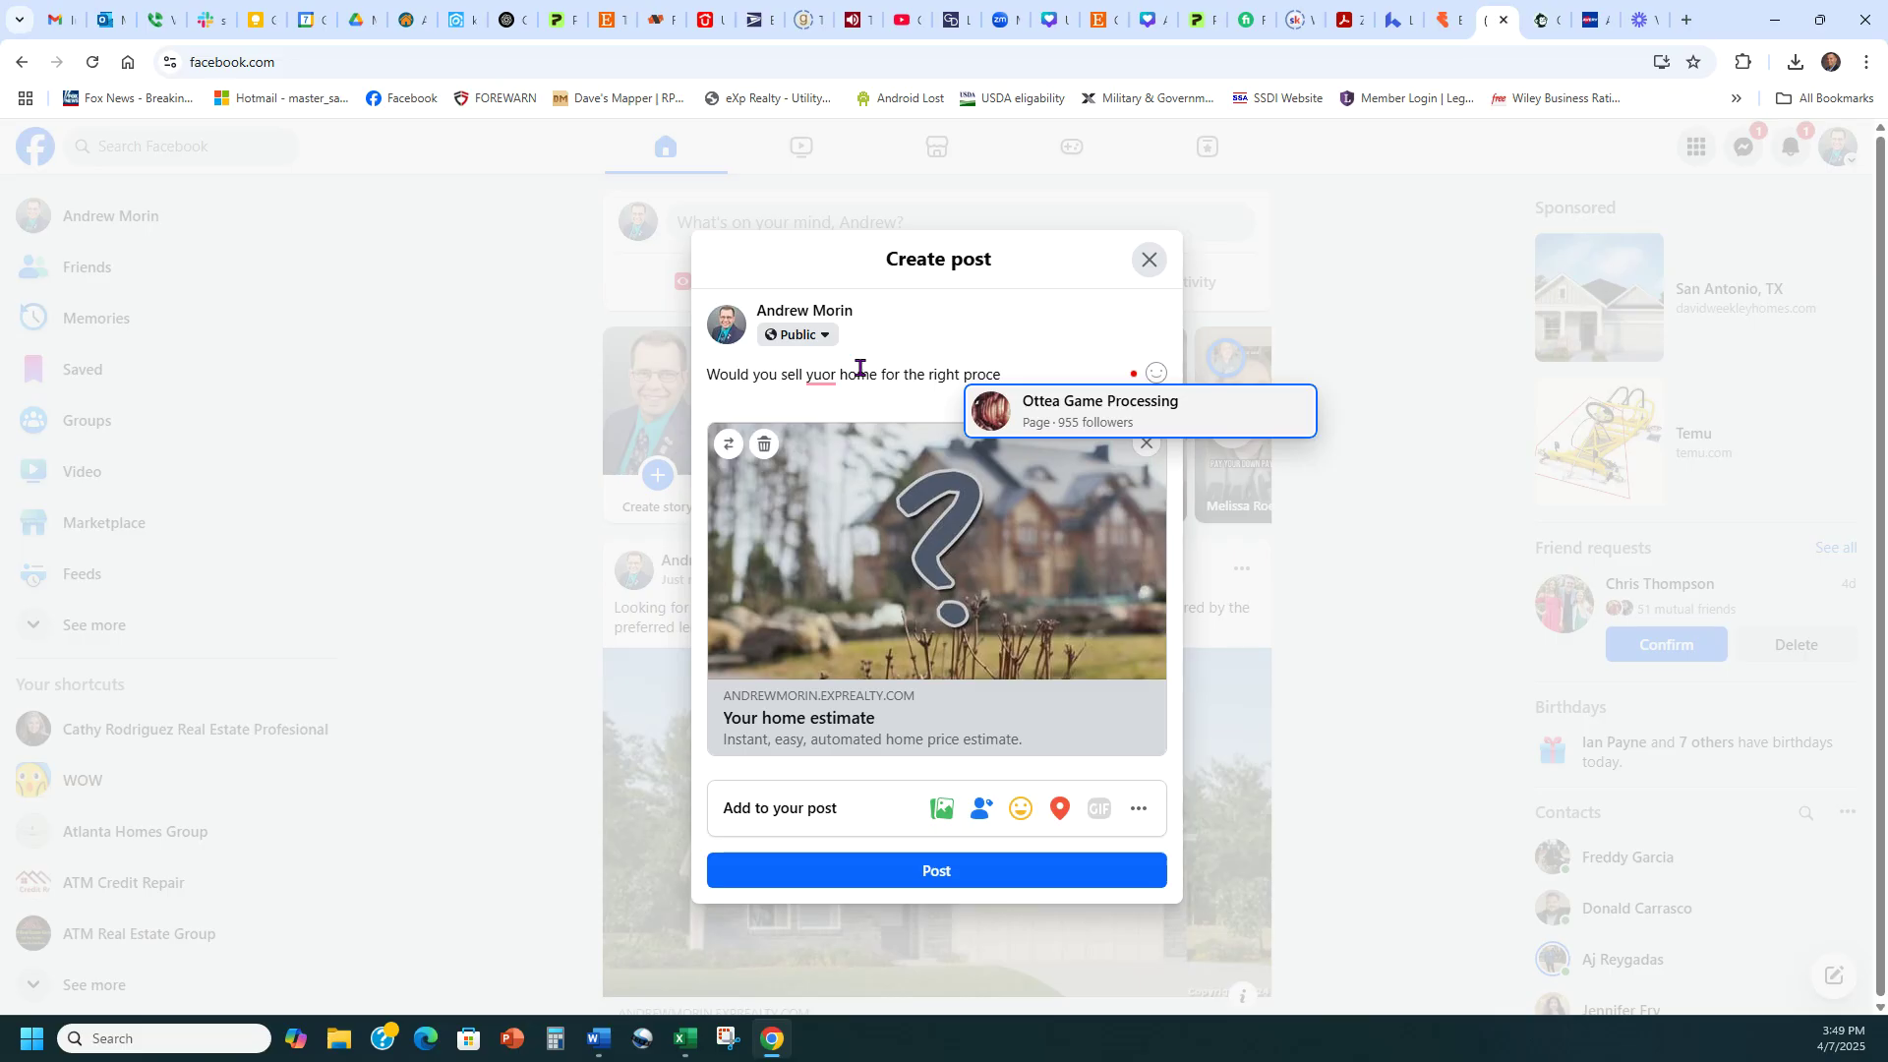
pyautogui.write('? Get you')
pyautogui.press('BackSpace')
pyautogui.write('our value here')
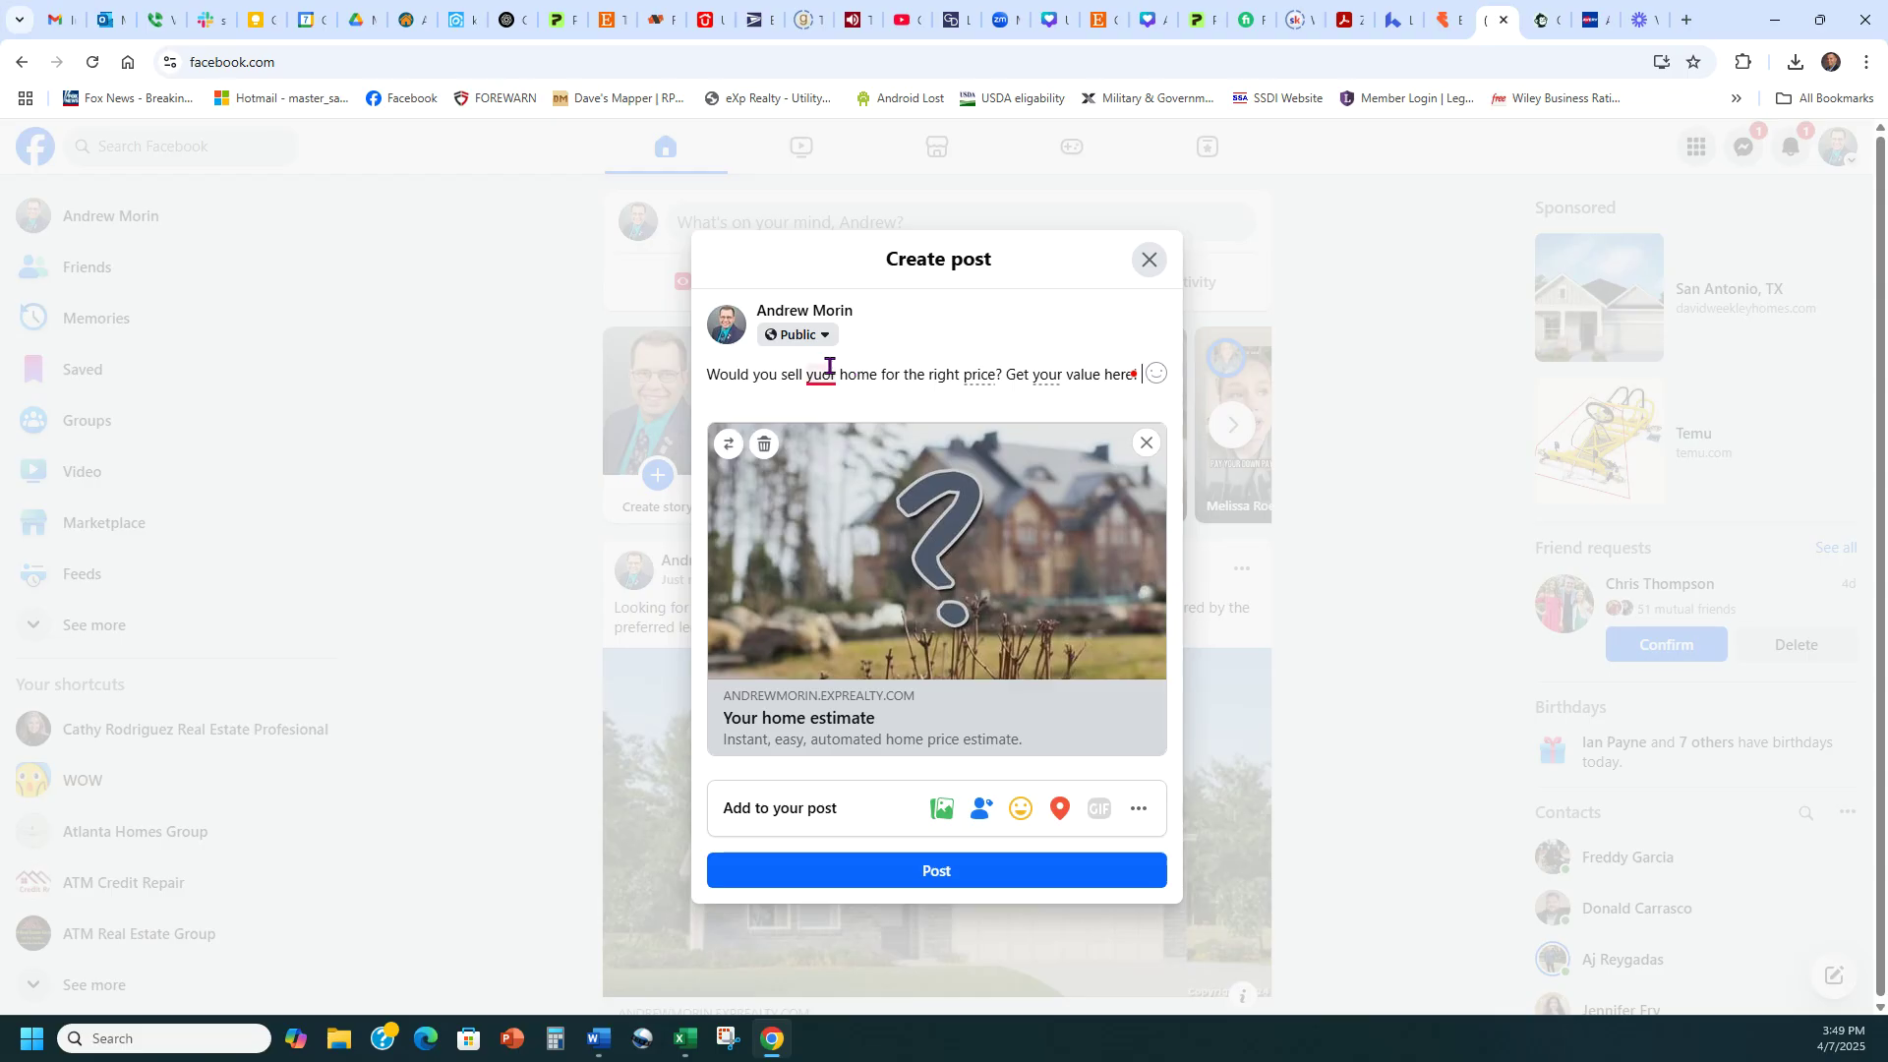
pyautogui.rightClick(823, 376)
pyautogui.click(834, 417)
pyautogui.click(1011, 879)
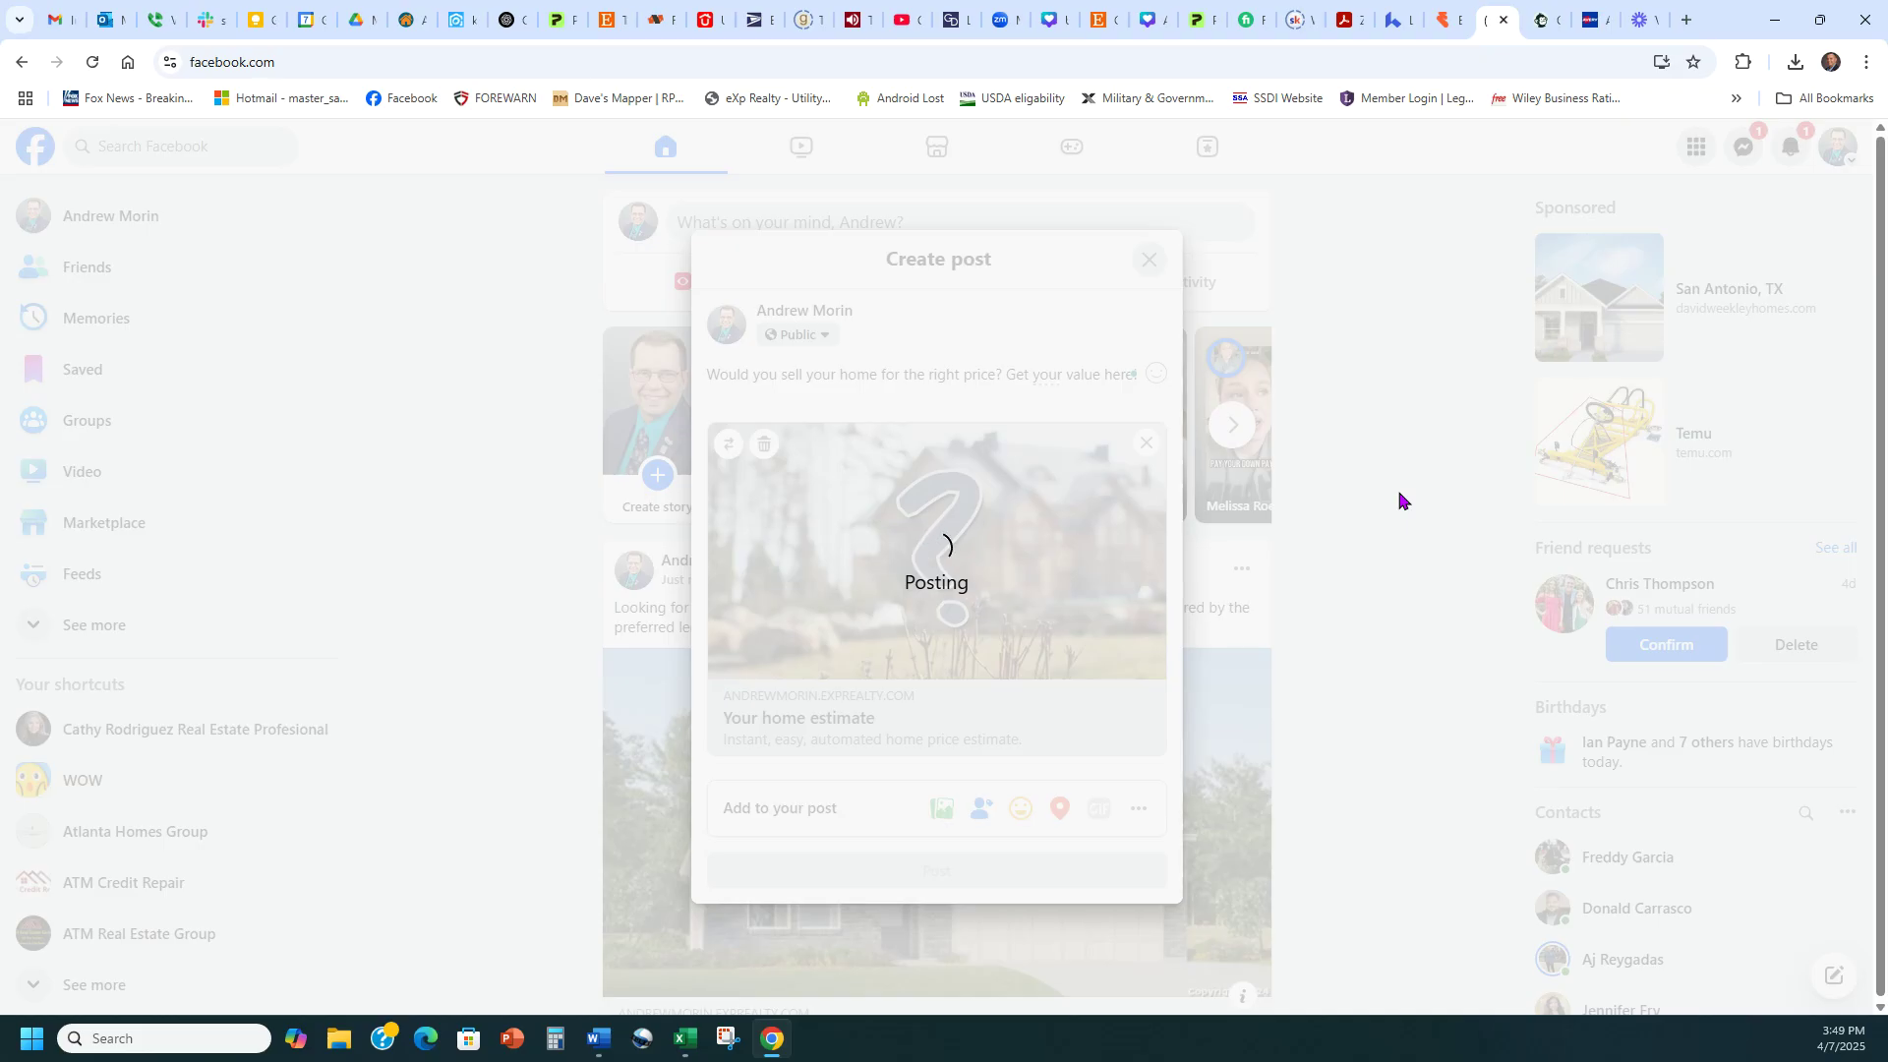
# React with Love to the new home-estimate post
pyautogui.scroll(-4, 1269, 477)
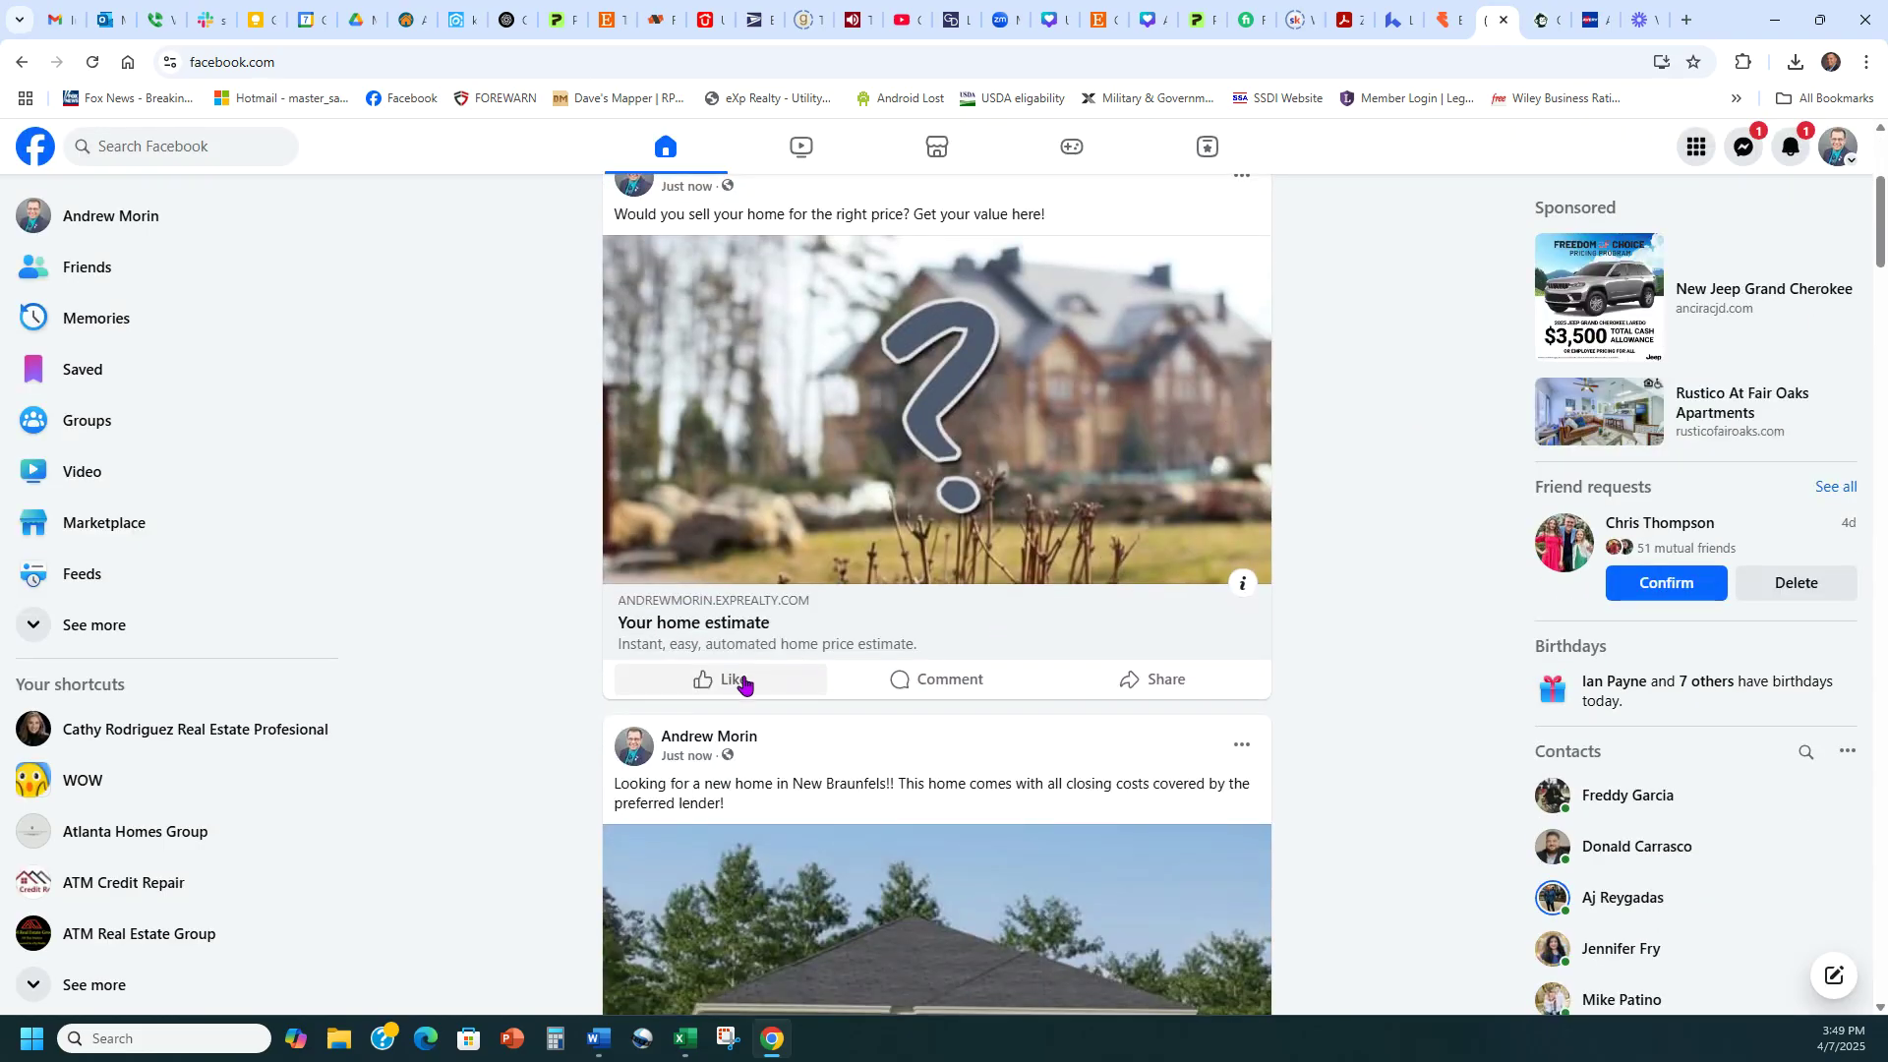
pyautogui.click(744, 682)
pyautogui.click(959, 717)
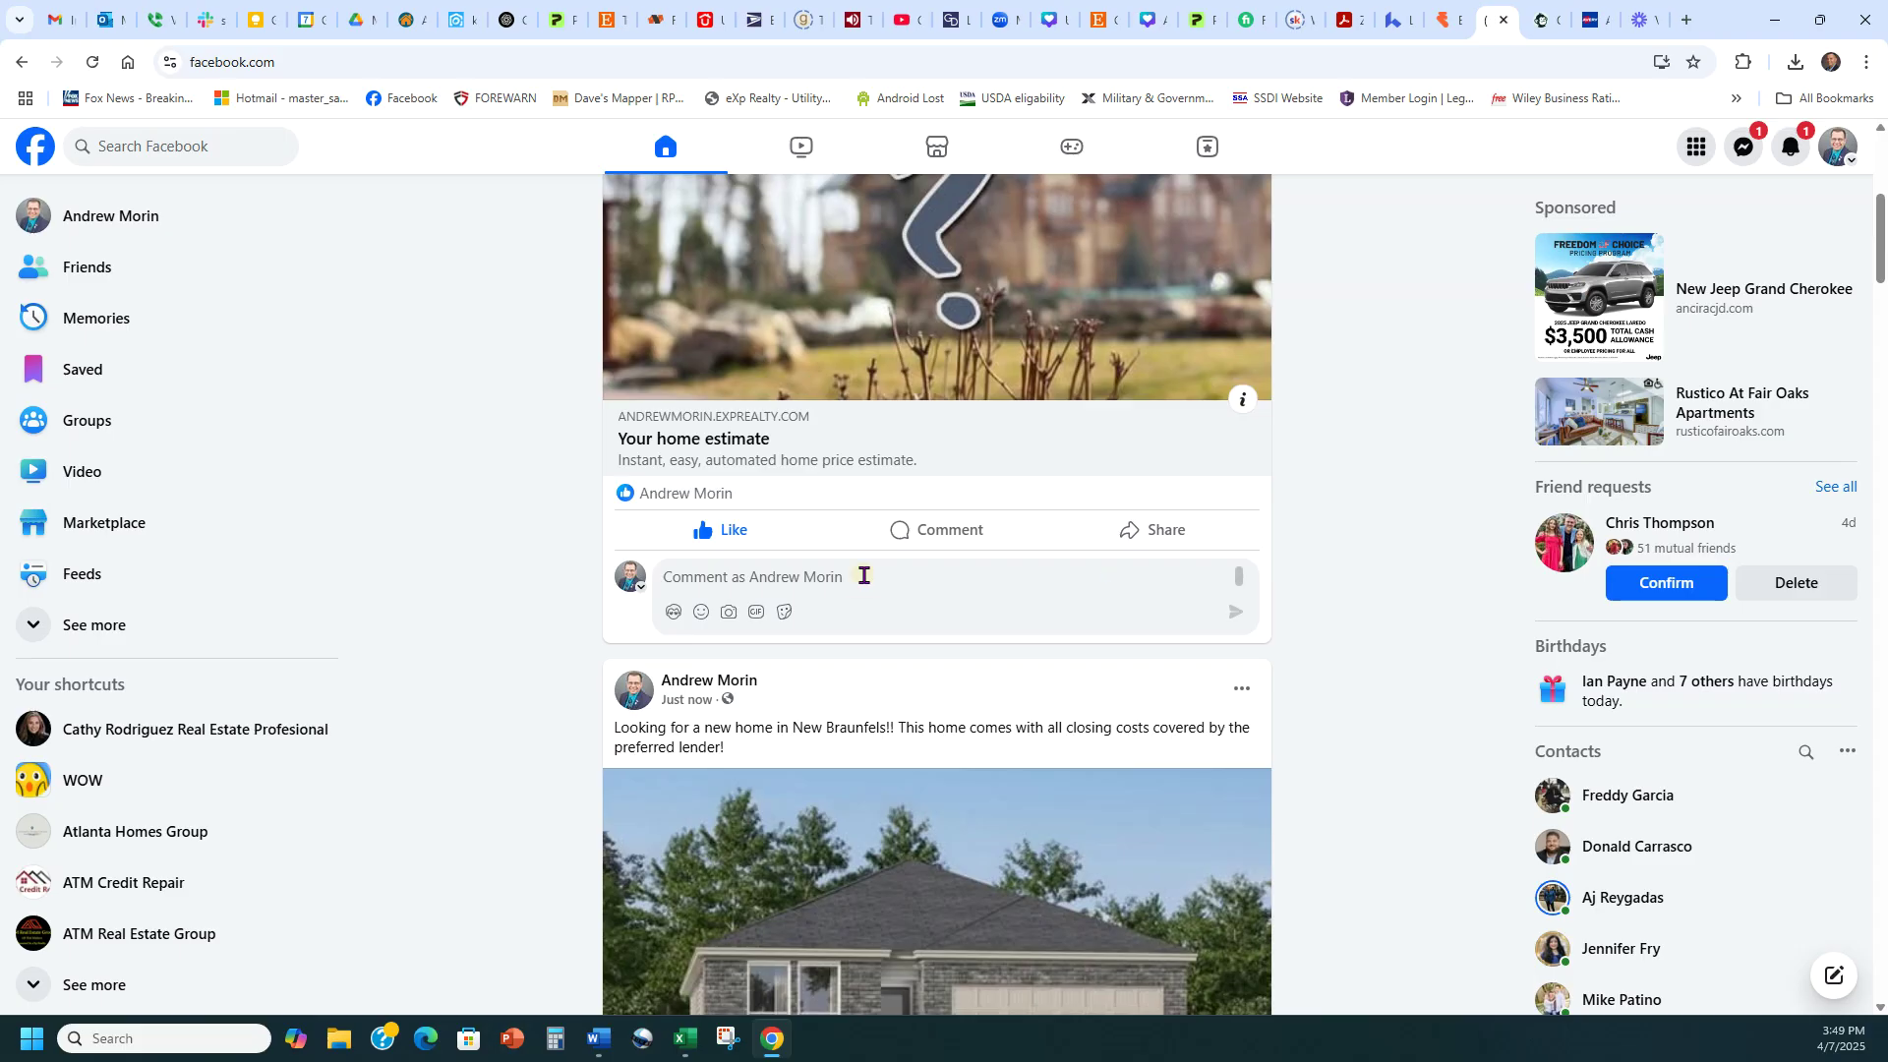
pyautogui.moveTo(733, 531)
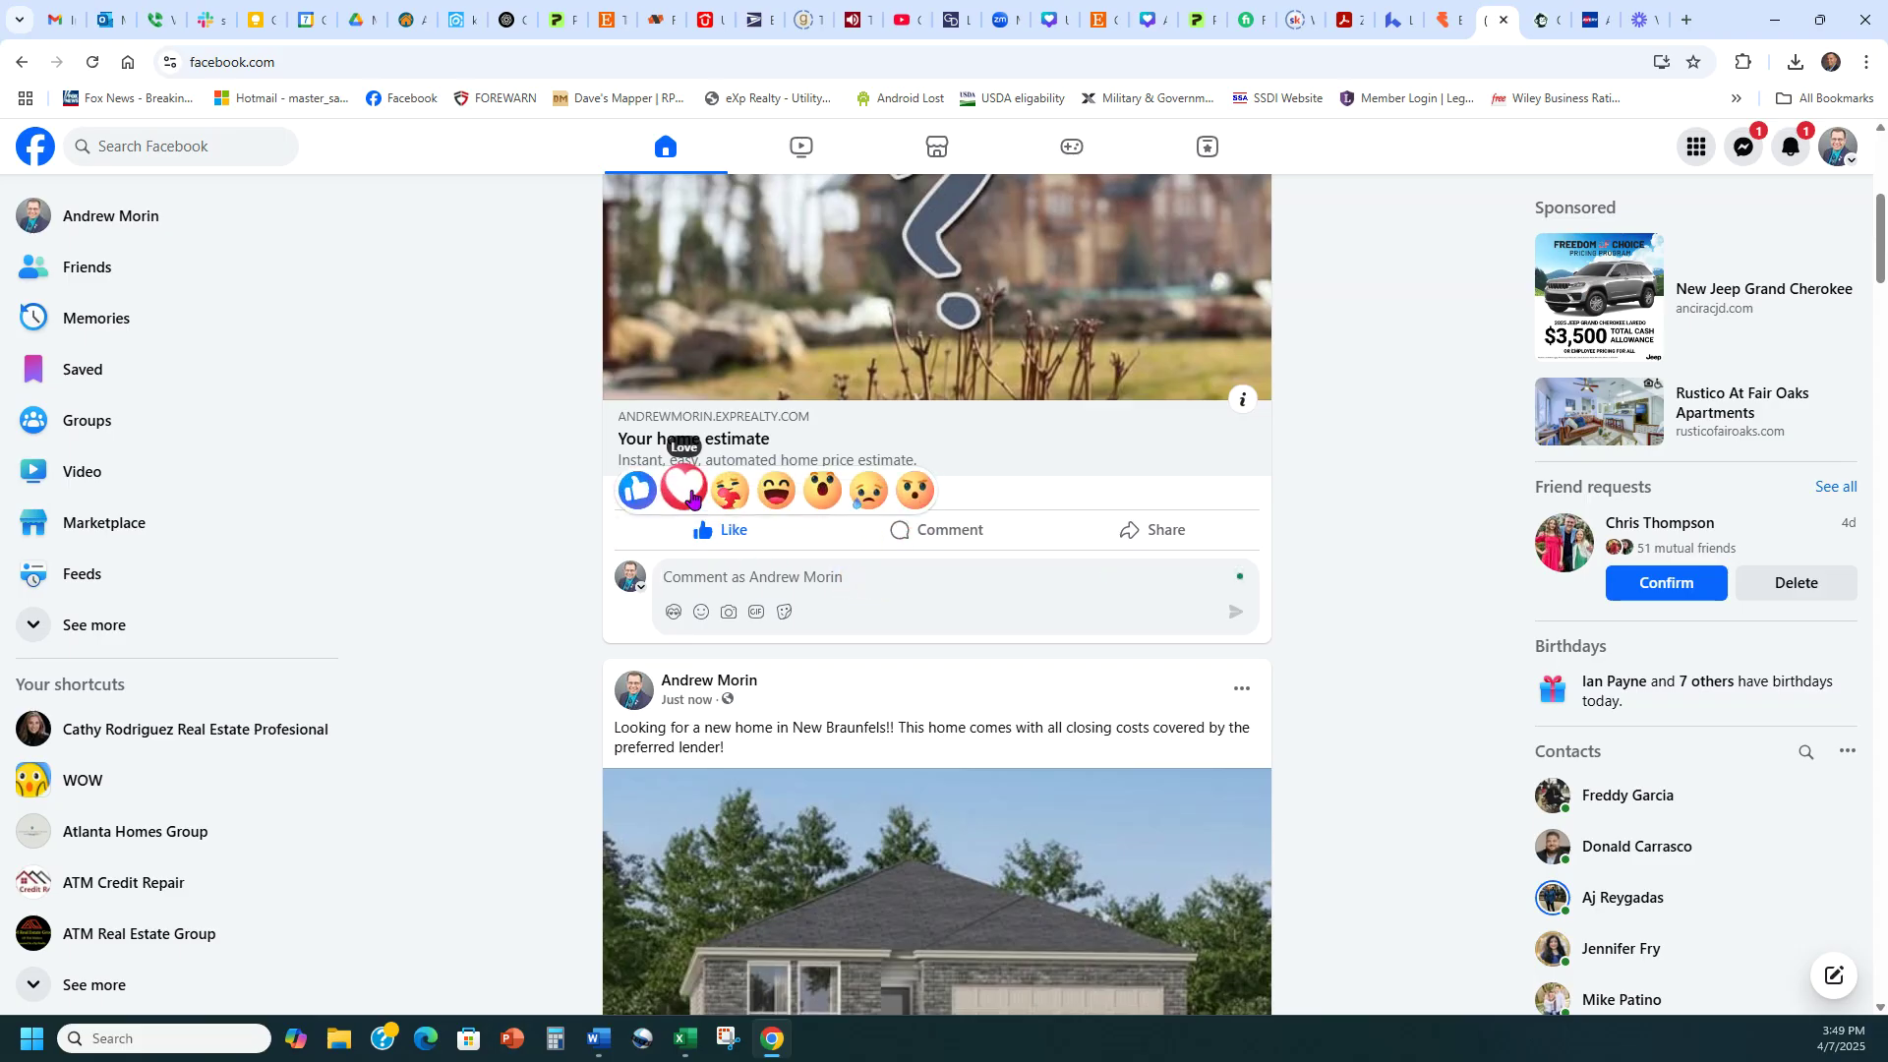
pyautogui.click(692, 499)
# Comment 'for more info reach out to me at' followed by the agent's phone number
pyautogui.click(813, 578)
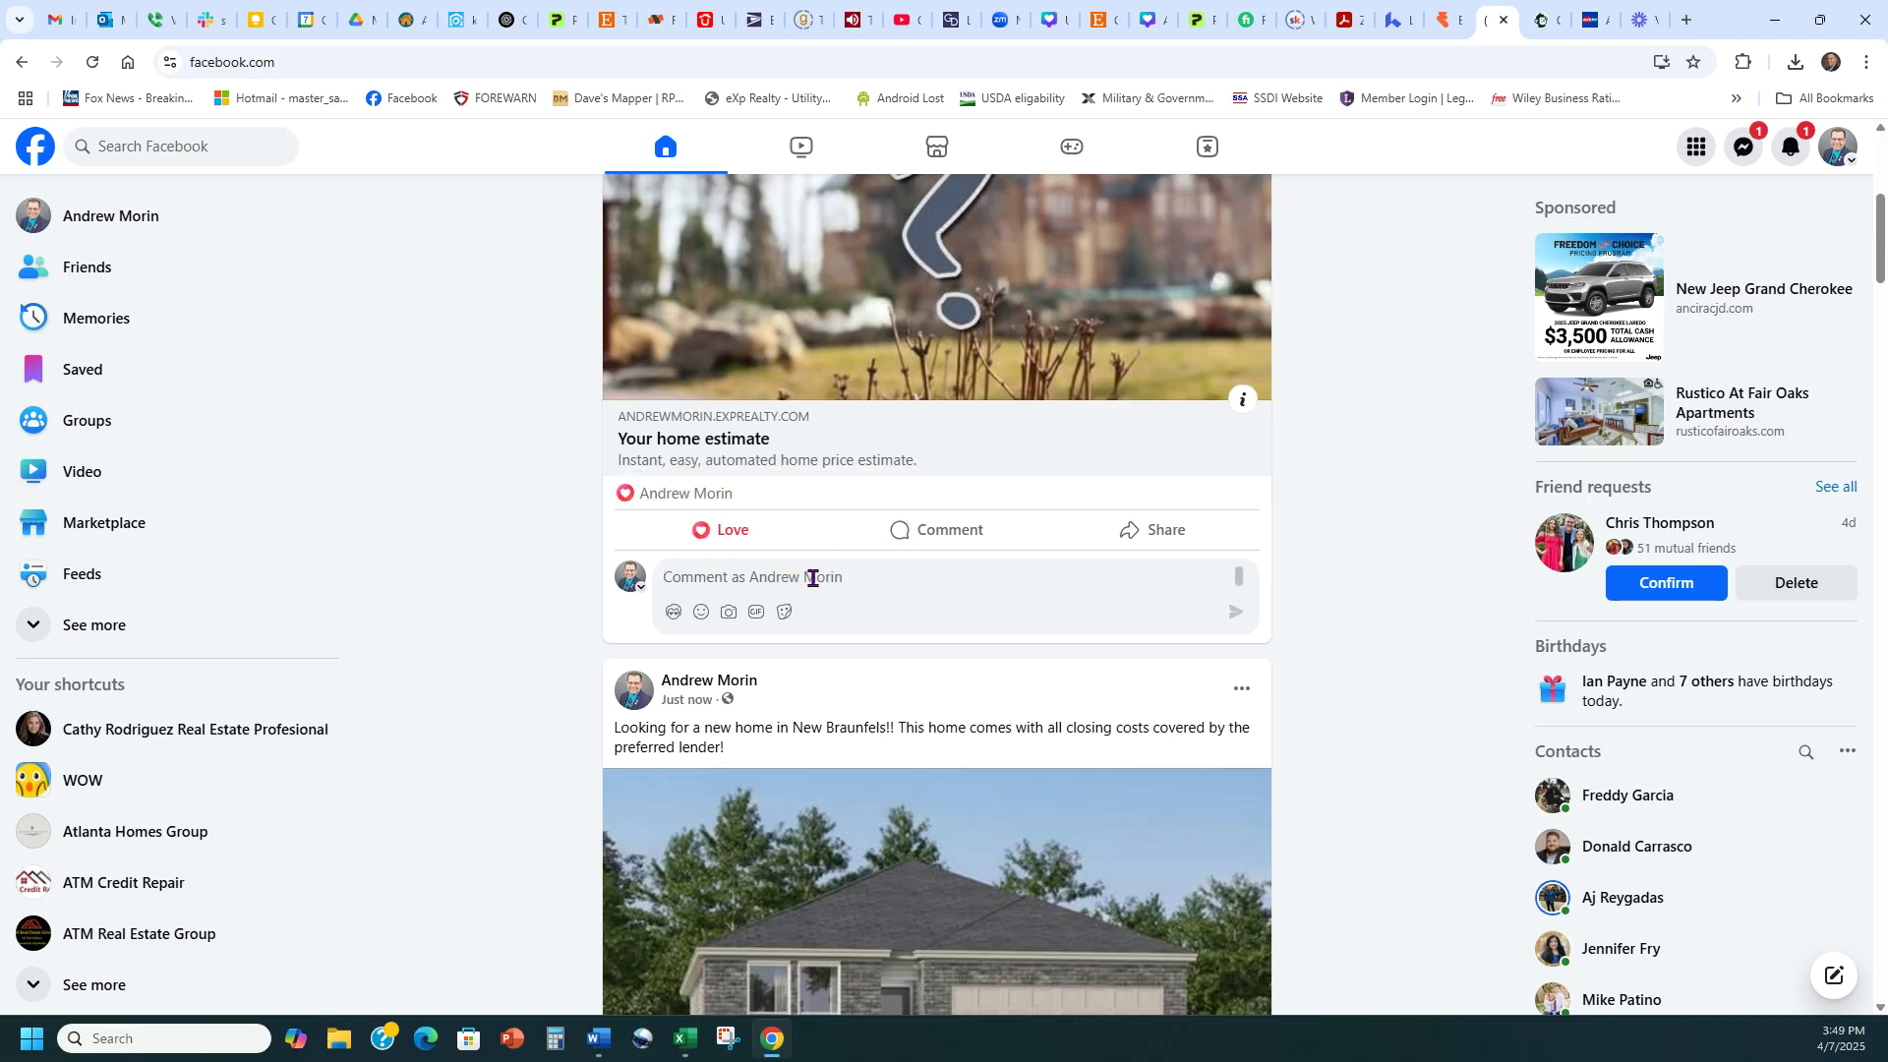
pyautogui.write('for more info reach out to me at ')
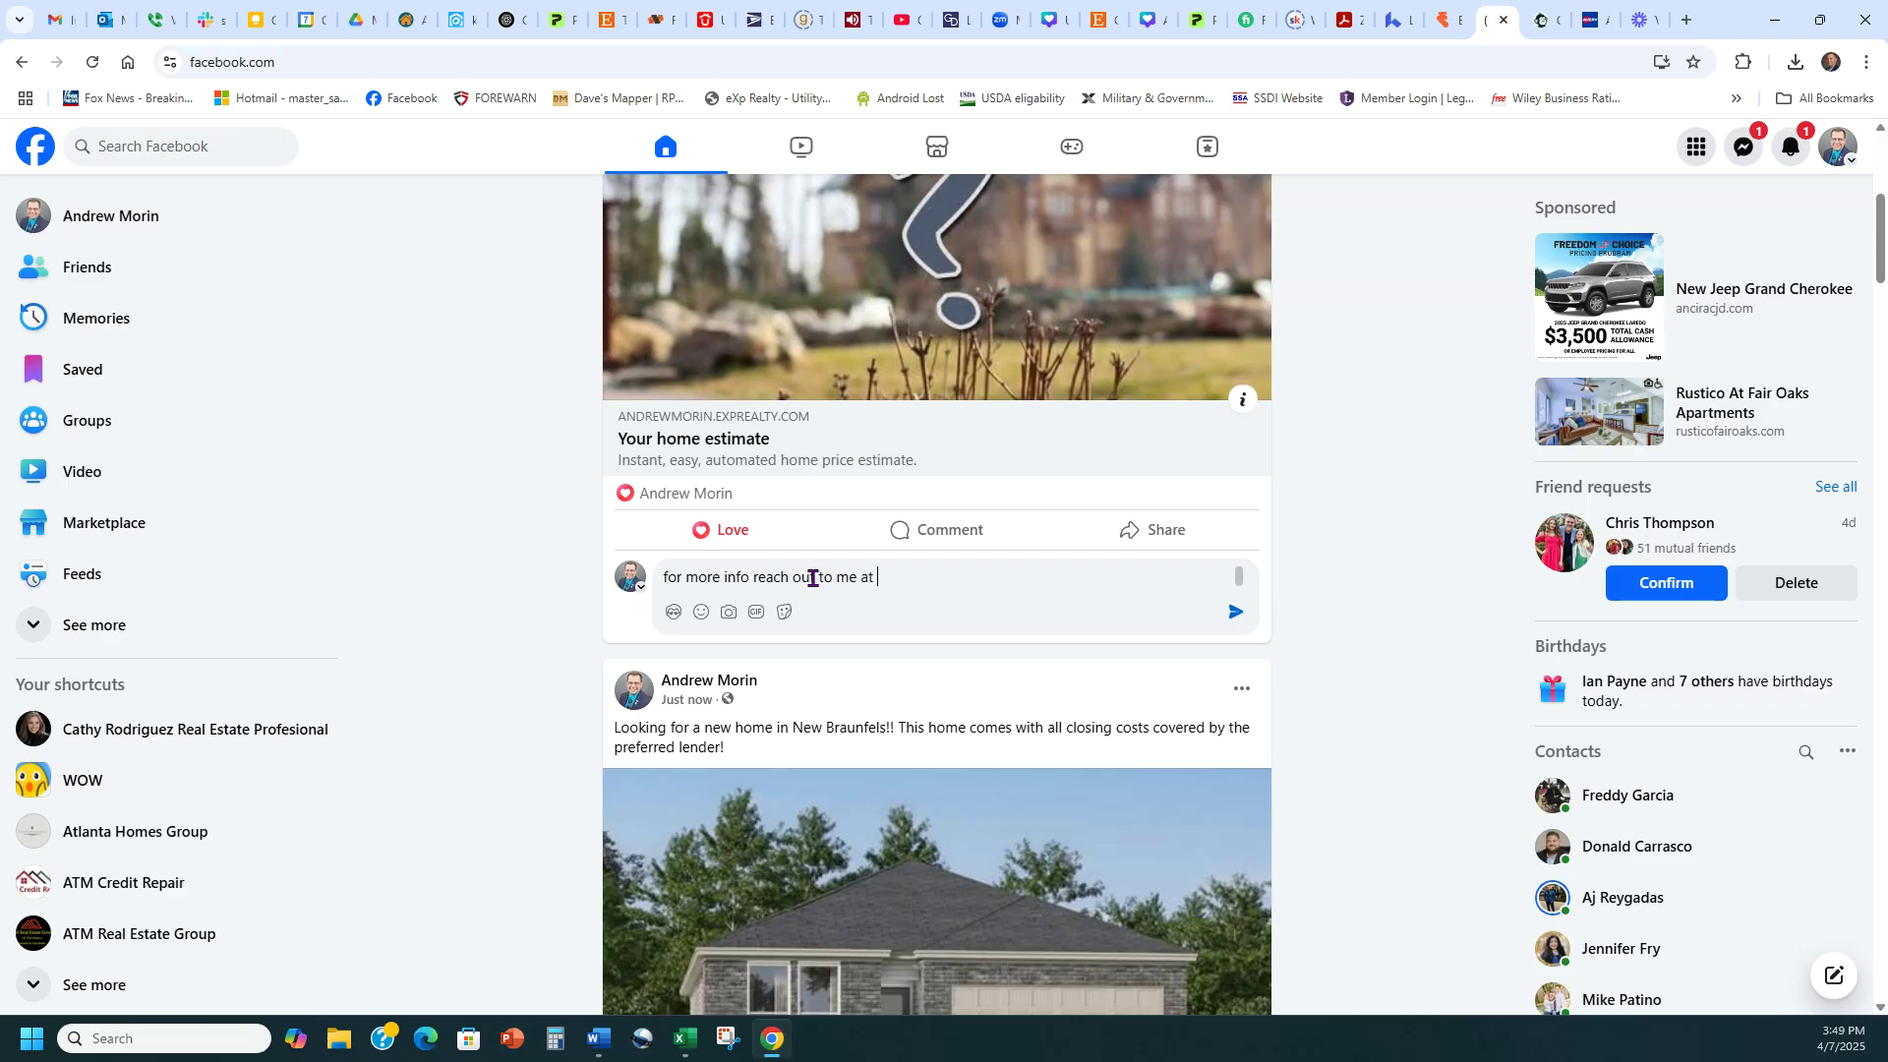
pyautogui.press('Return')
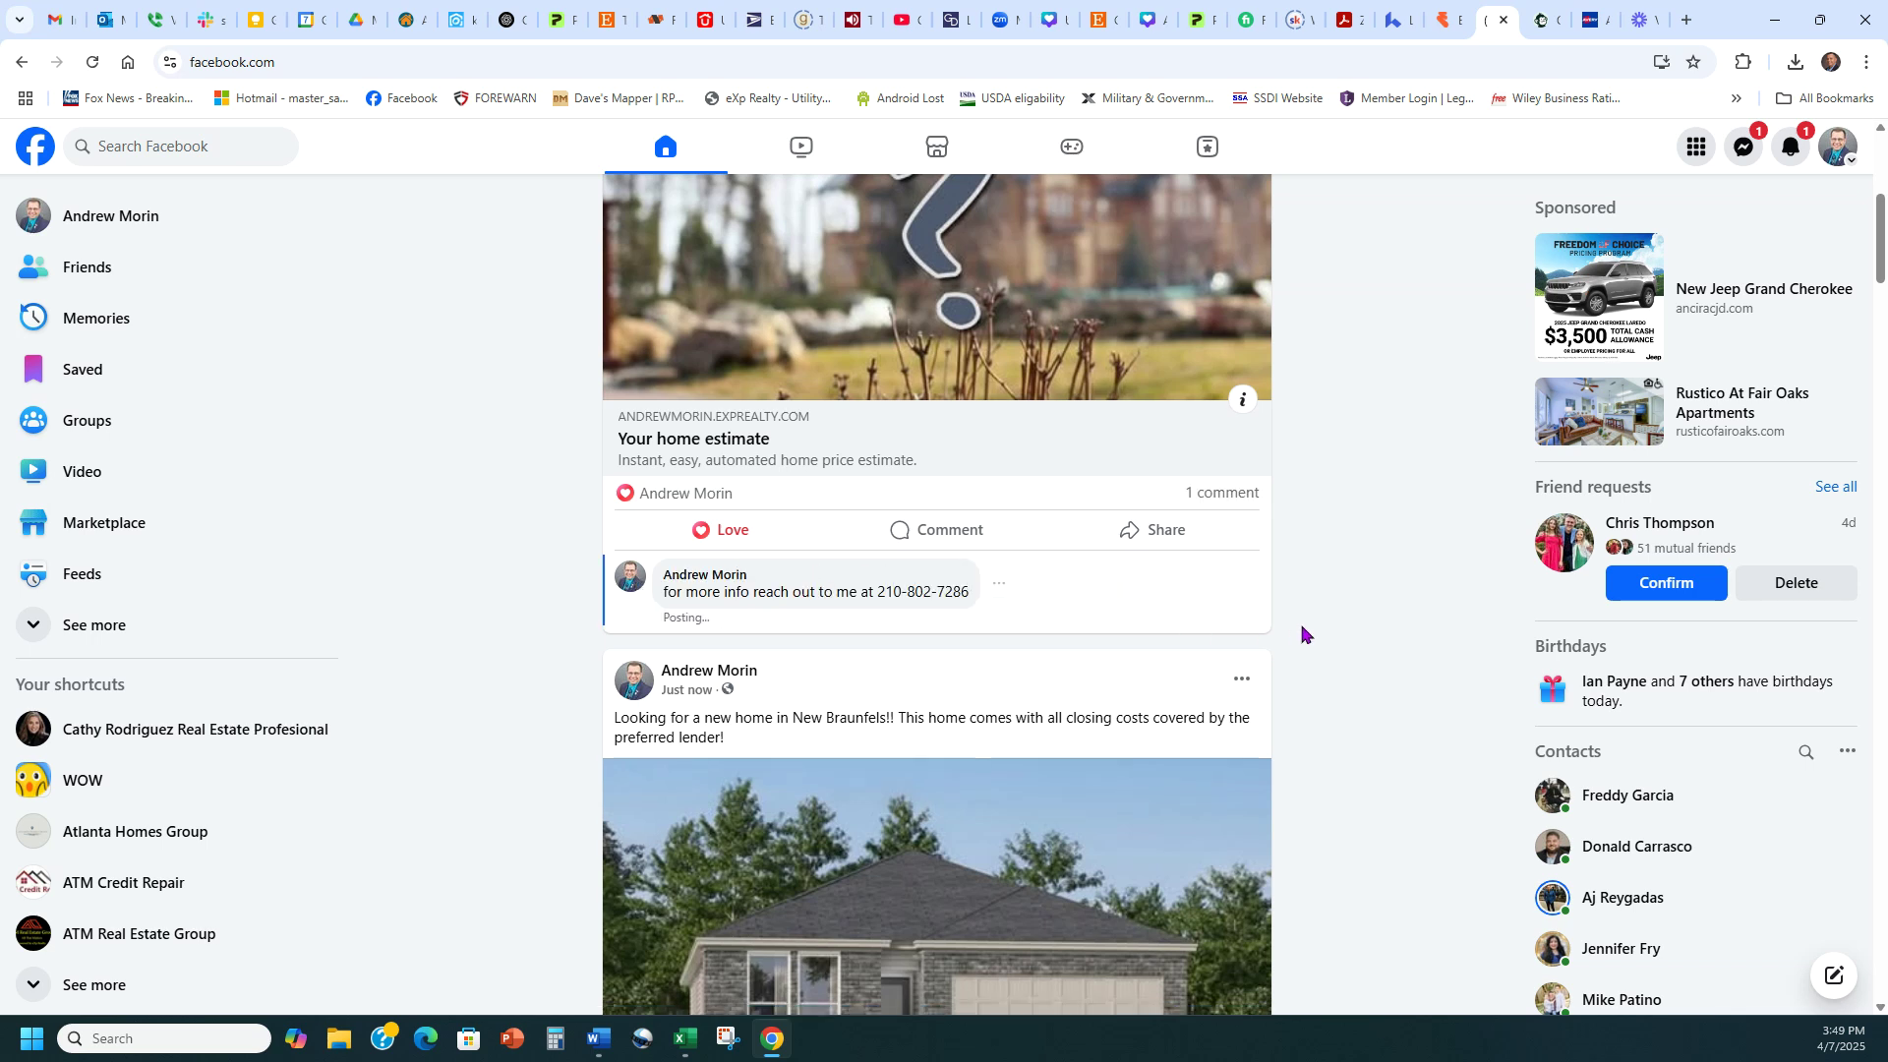
pyautogui.scroll(4, 1349, 585)
pyautogui.scroll(-8, 1358, 569)
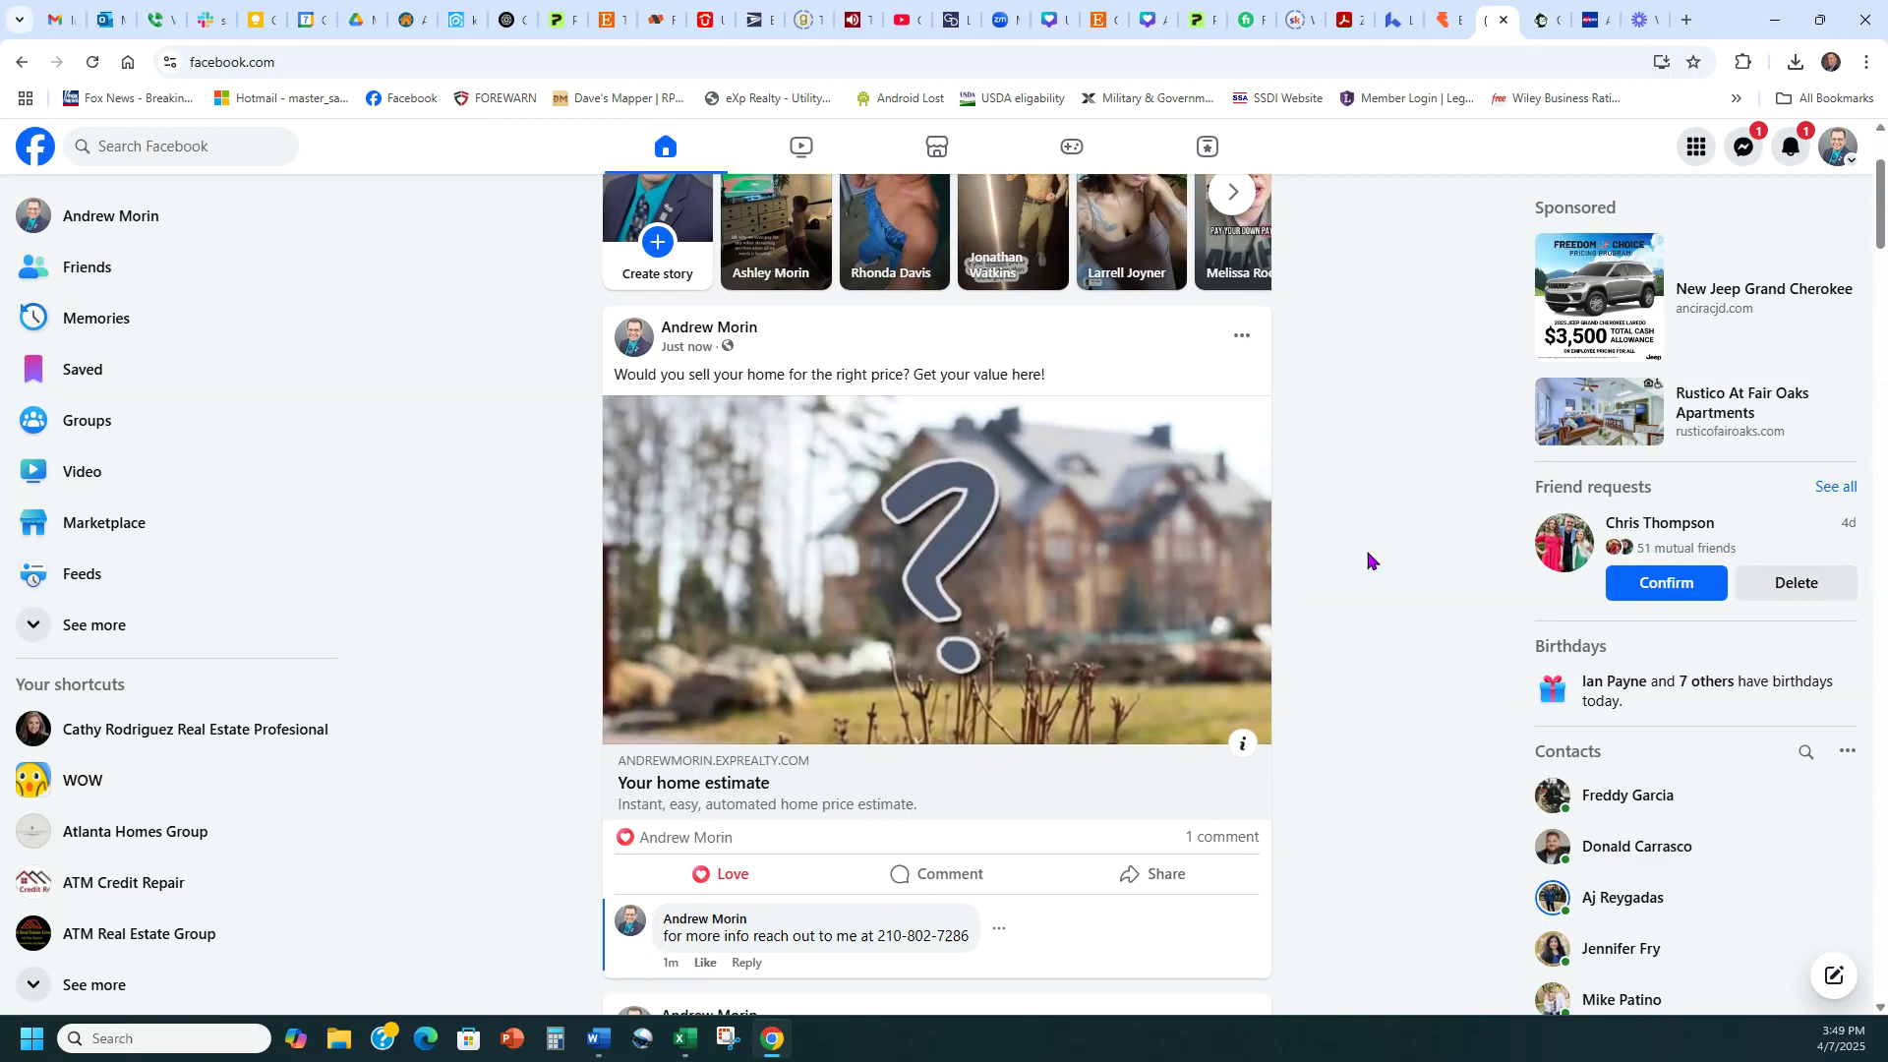
pyautogui.scroll(4, 1367, 560)
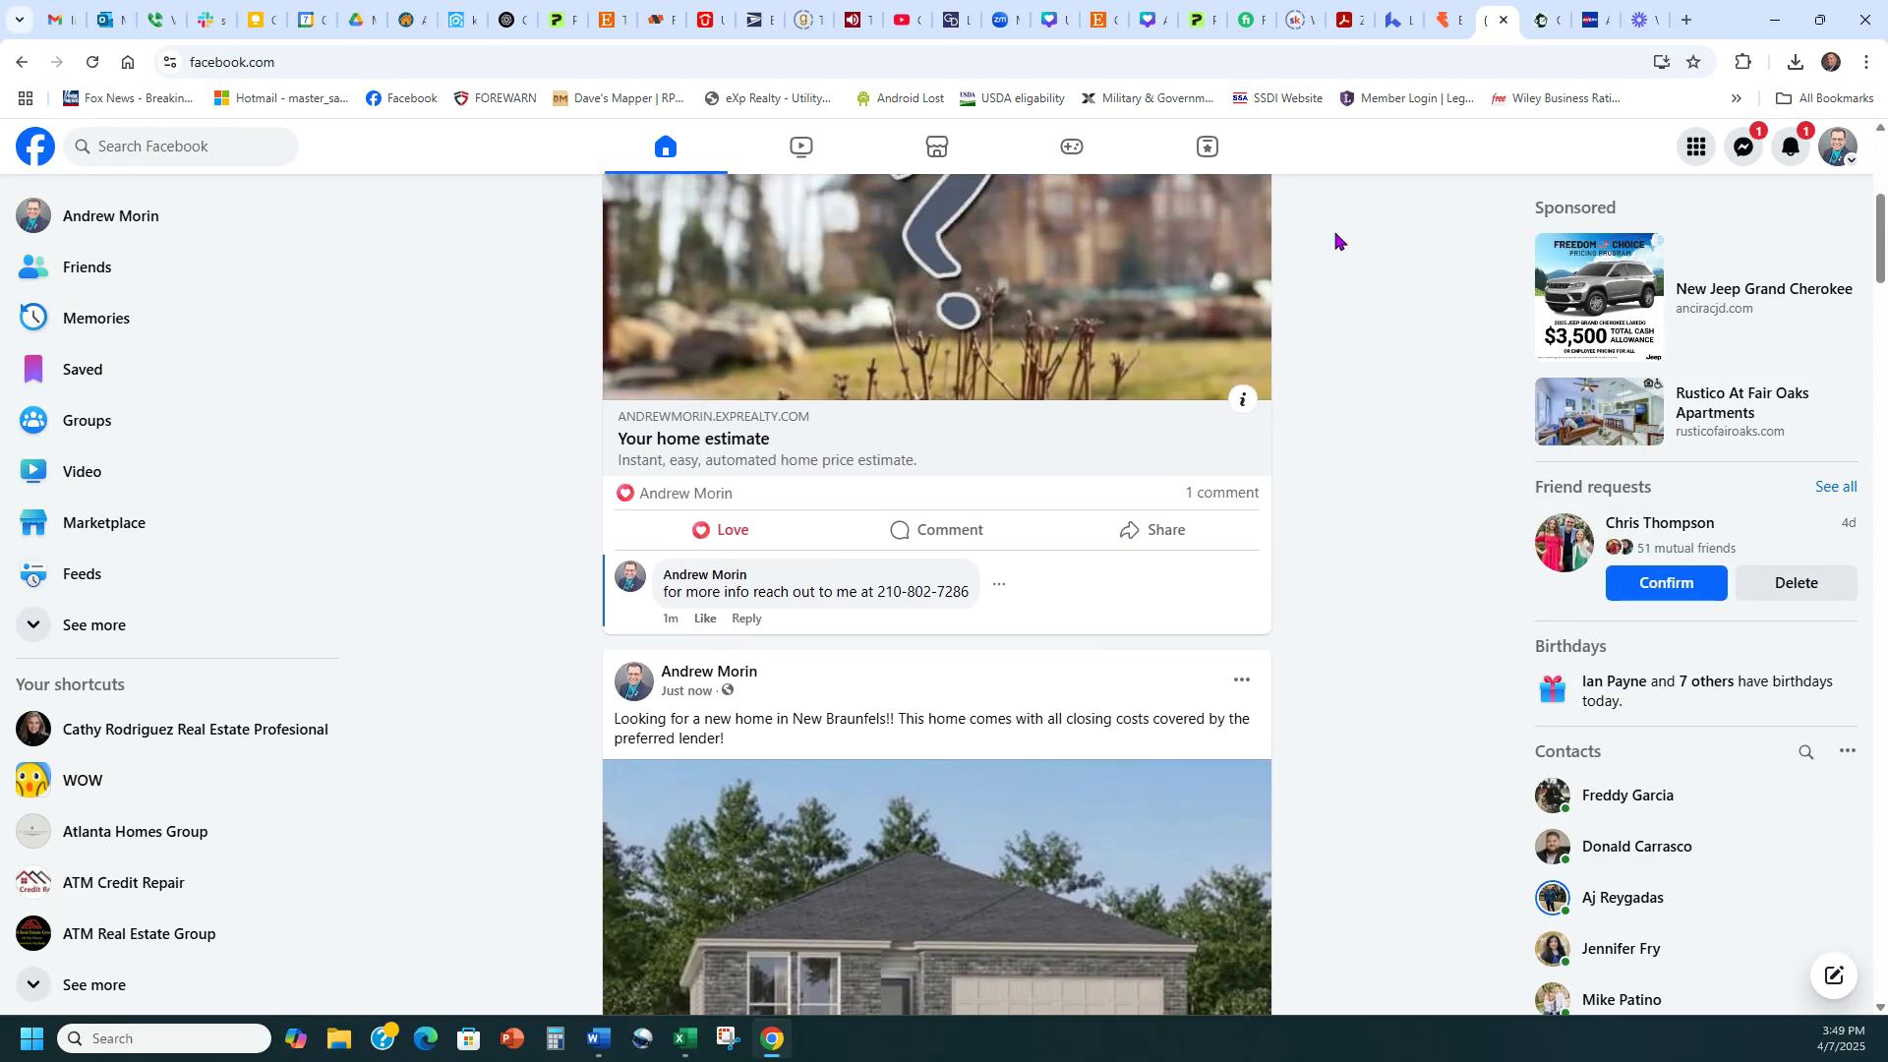
pyautogui.click(462, 14)
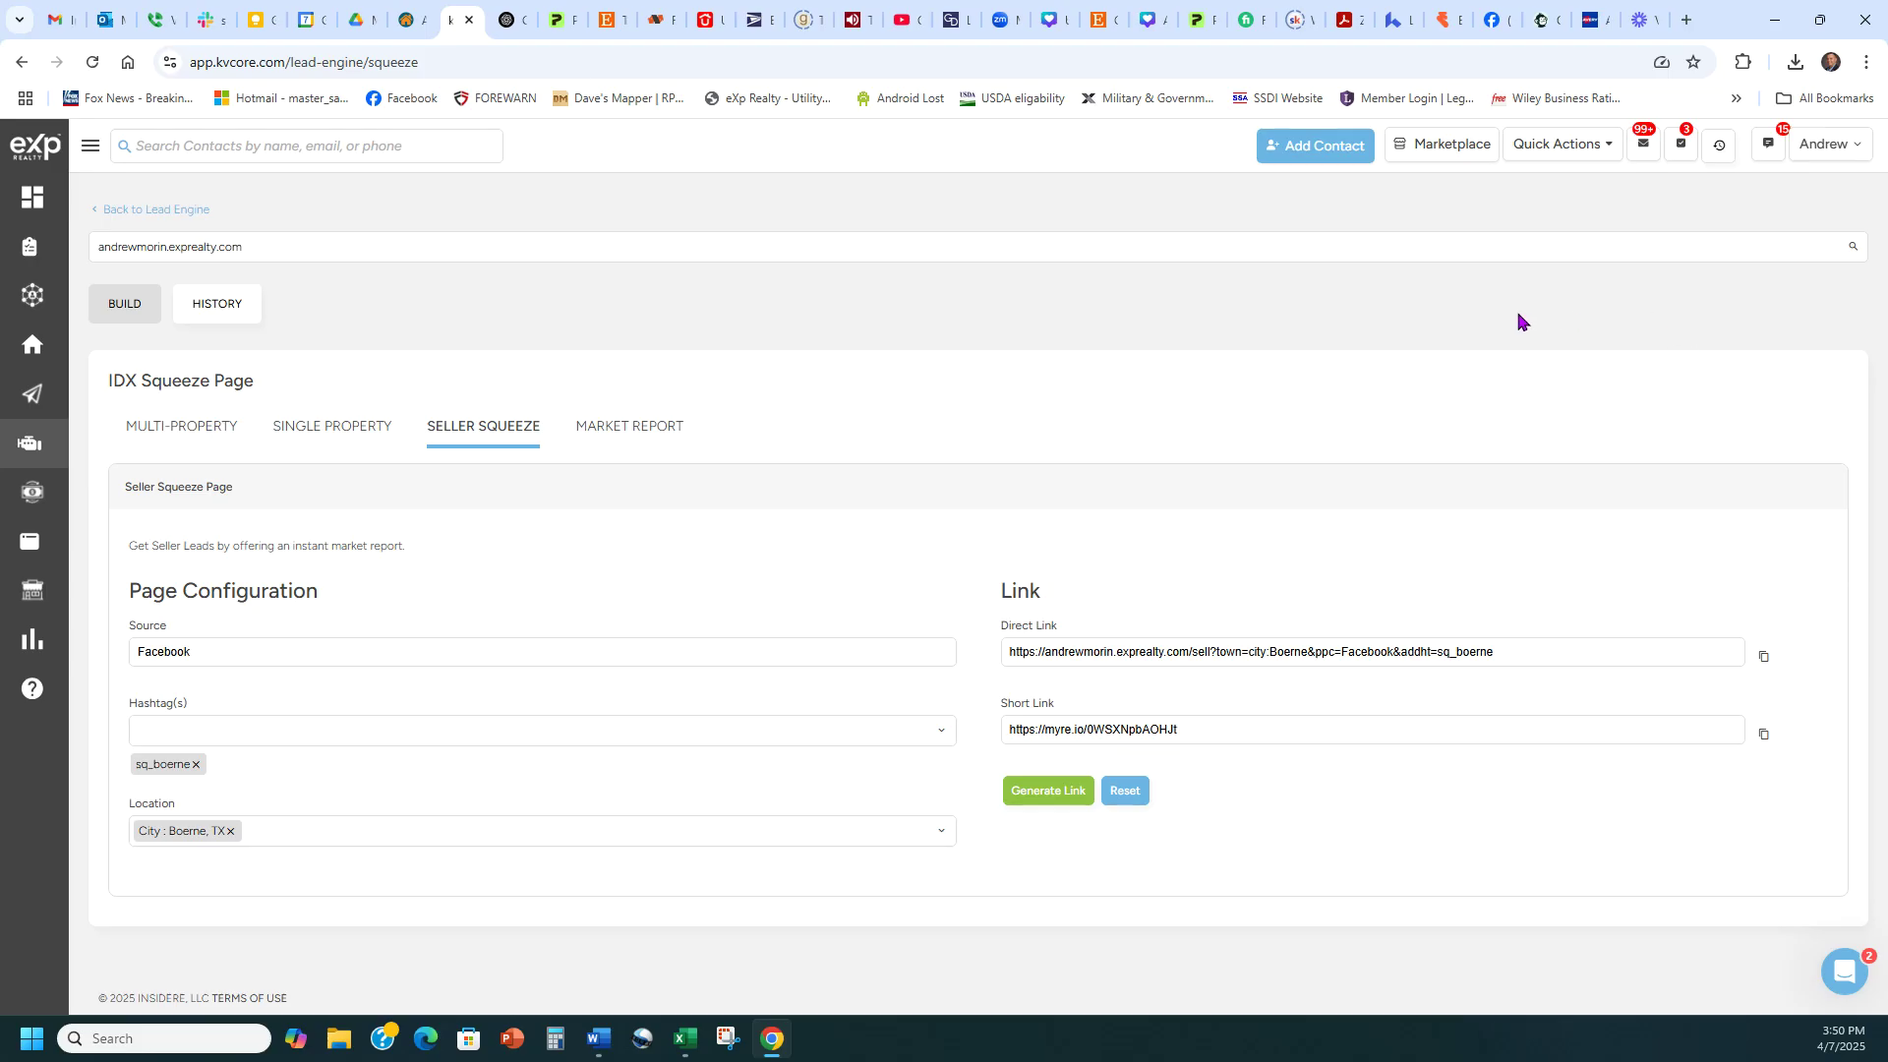
# Open the agent's website from the kvCORE account dropdown
pyautogui.click(1835, 147)
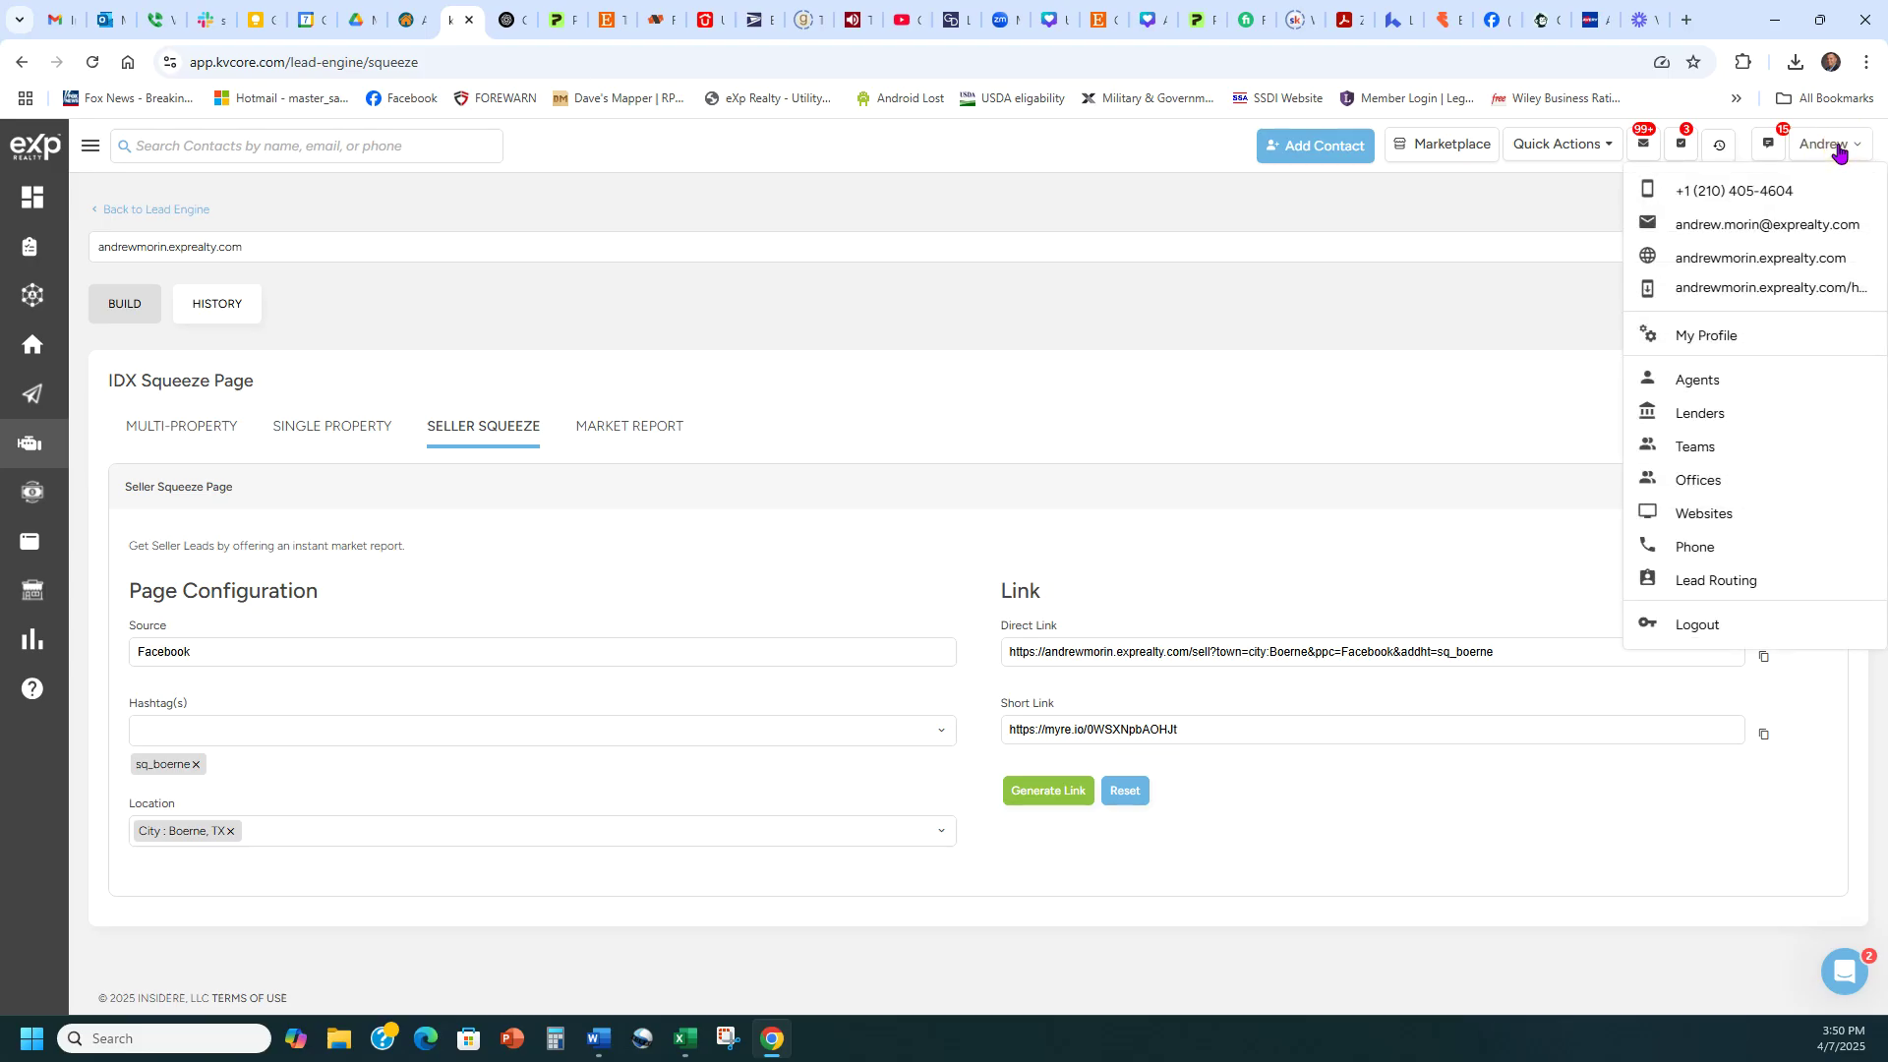
pyautogui.click(1746, 262)
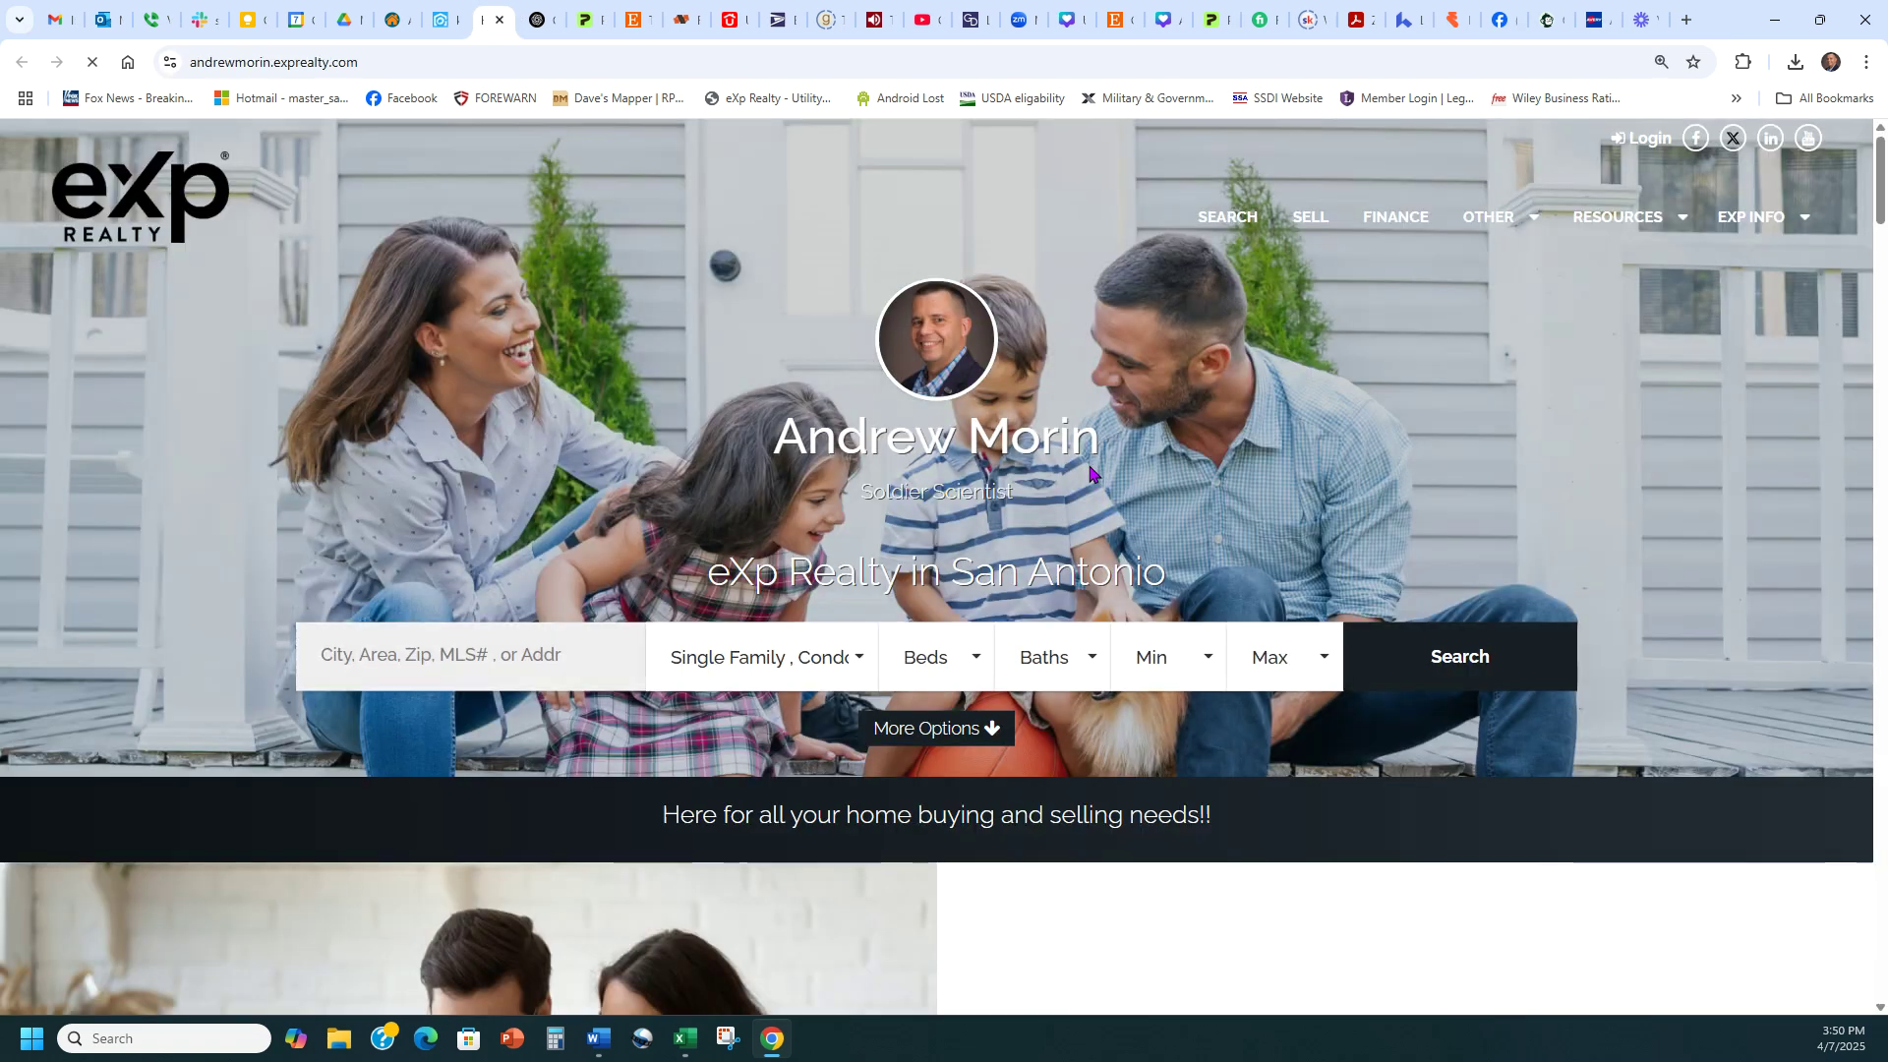
# Create a QR Code Monkey code for the site's /seller/valuation/ page URL
pyautogui.click(1308, 219)
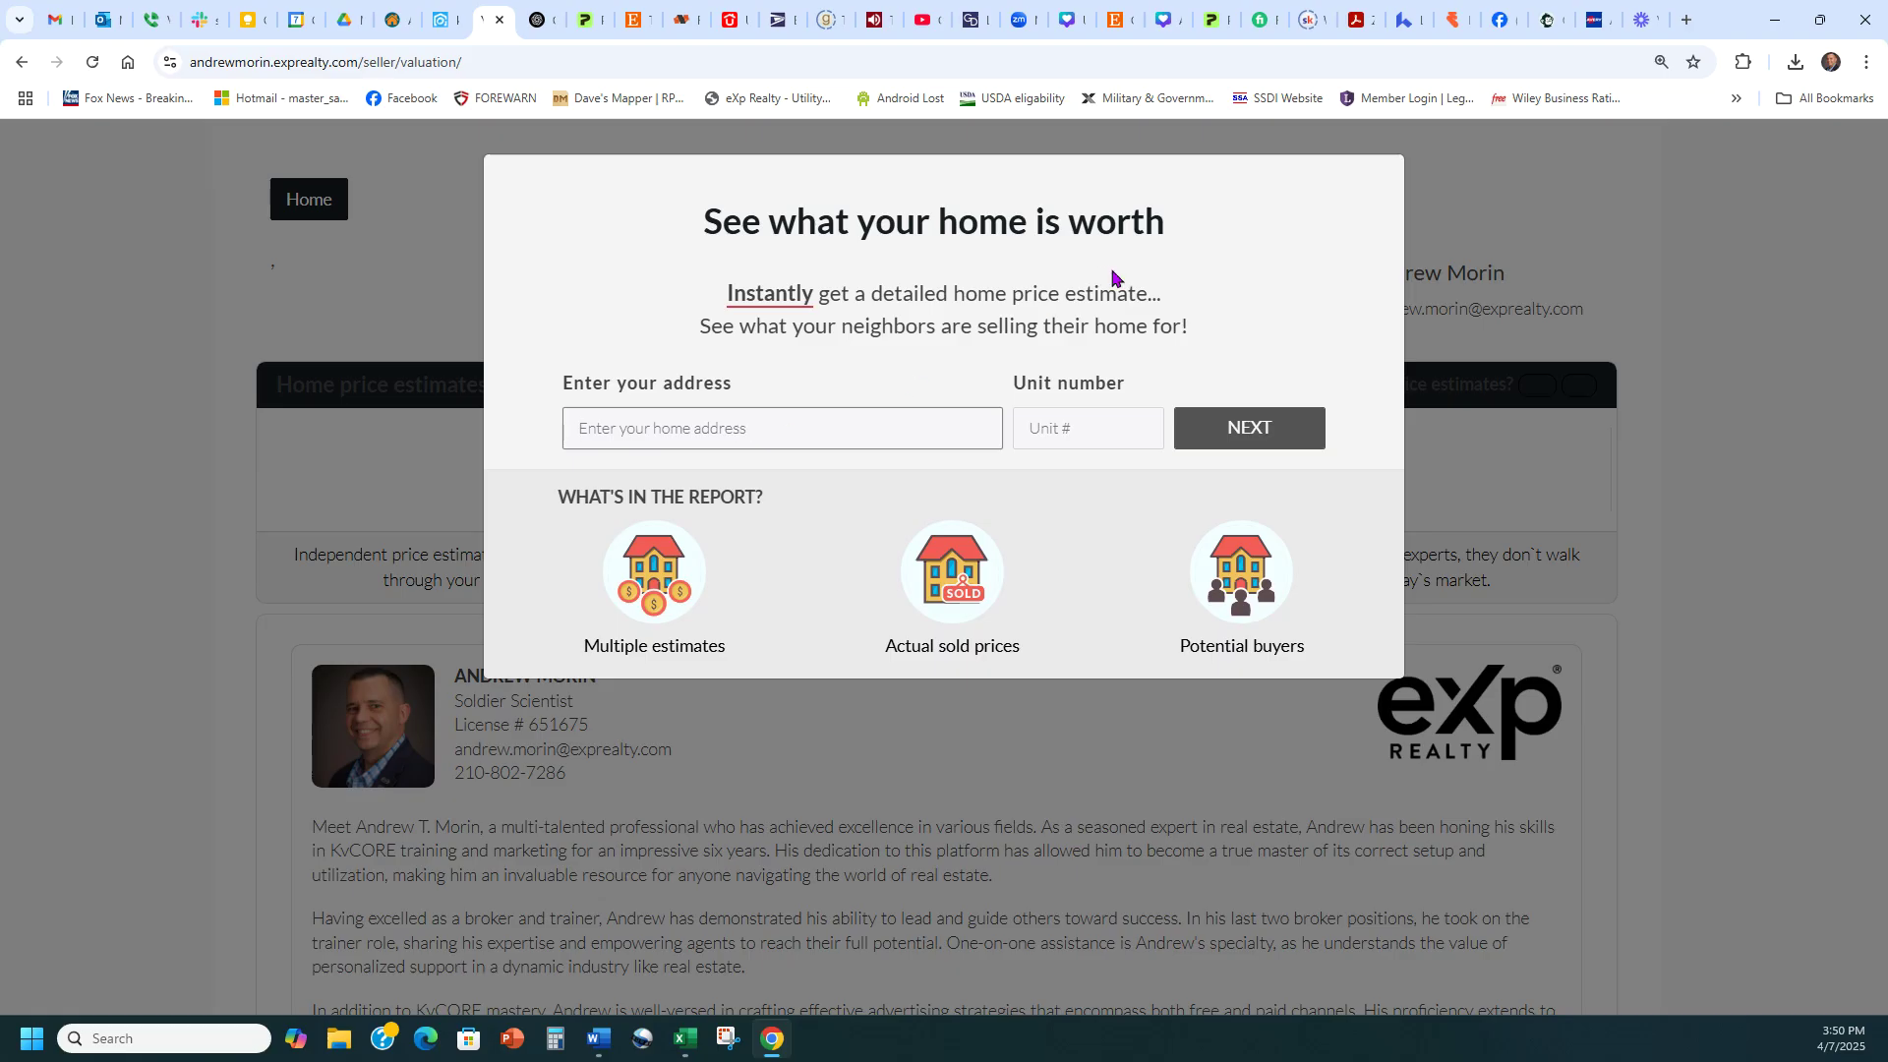
pyautogui.click(1471, 59)
pyautogui.hotkey('ctrl', 'c')
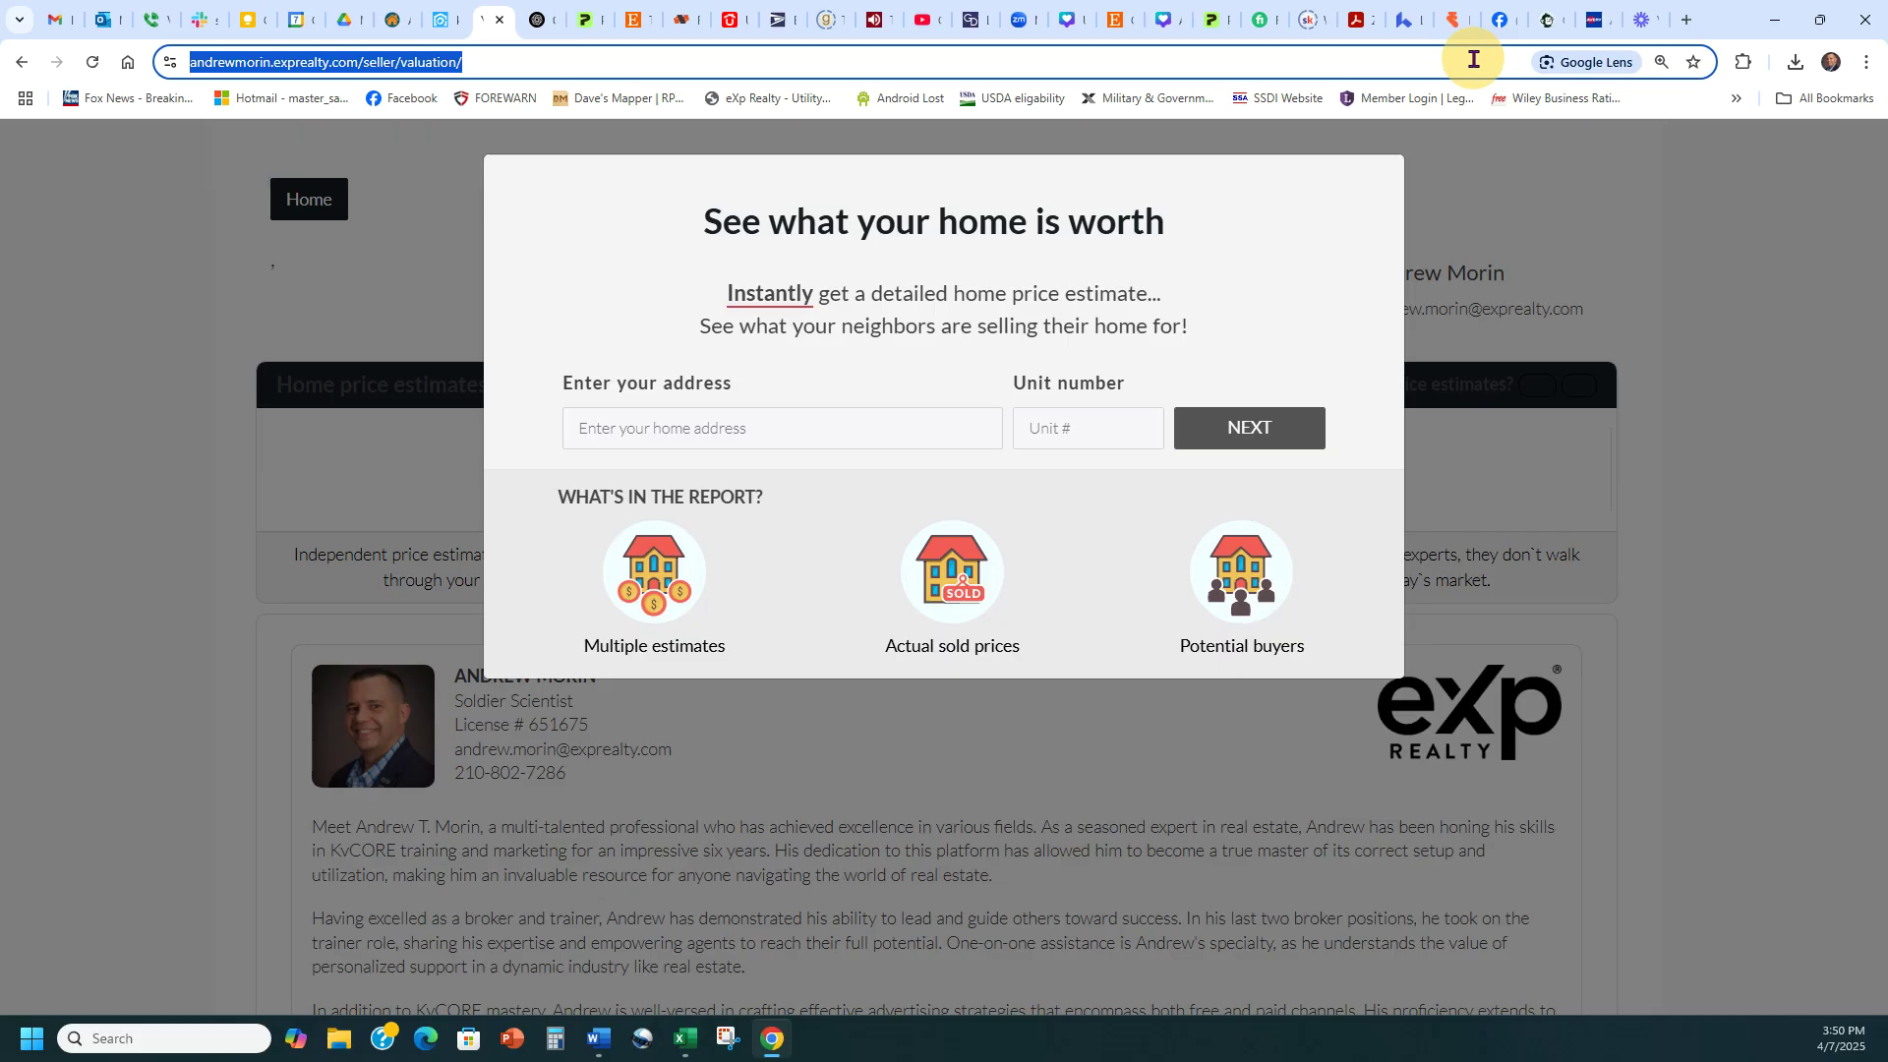
pyautogui.click(1550, 18)
pyautogui.click(862, 504)
pyautogui.hotkey('ctrl', 'a')
pyautogui.hotkey('ctrl', 'v')
pyautogui.click(1313, 979)
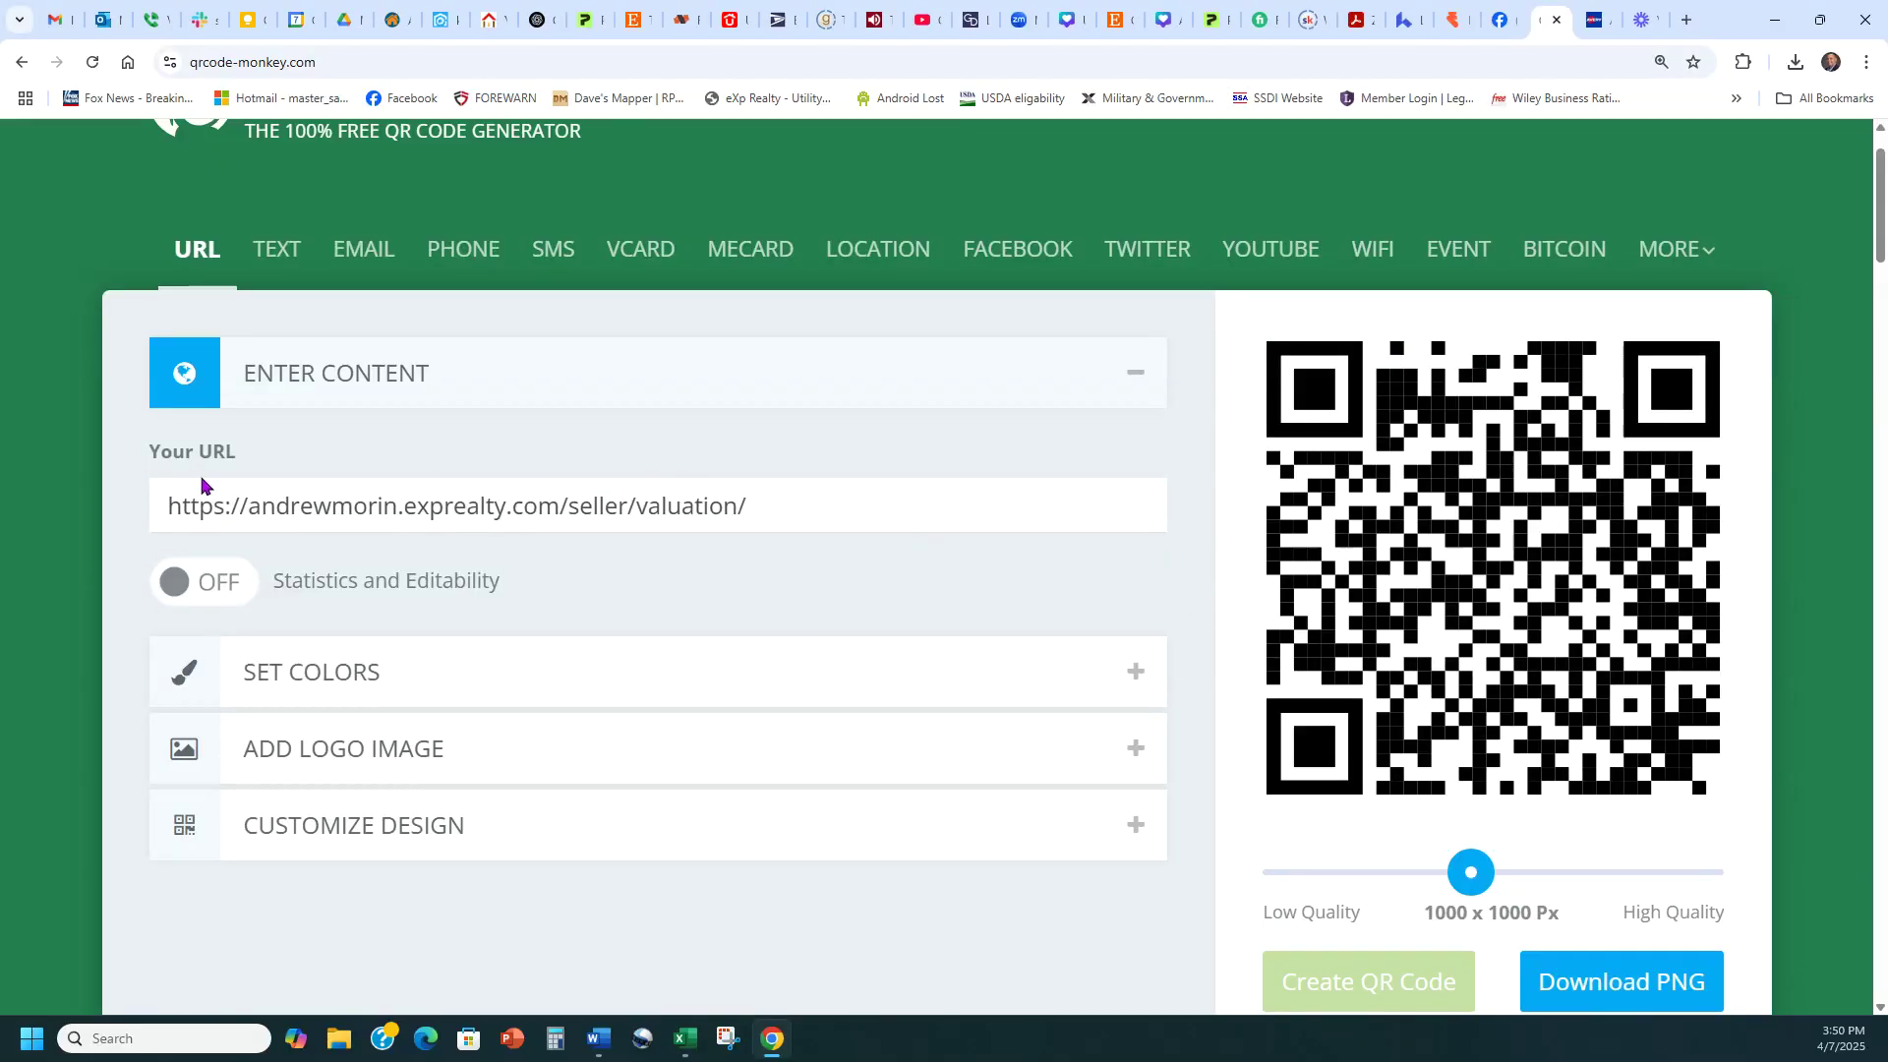
# Regenerate the QR code so it points to the pasted seller valuation URL
pyautogui.moveTo(149, 452); pyautogui.dragTo(279, 452)
pyautogui.click(279, 453)
# Review the Avery door-hanger design and the EXP Realty label on the sheet, then return to the door-hanger layout
pyautogui.click(1598, 20)
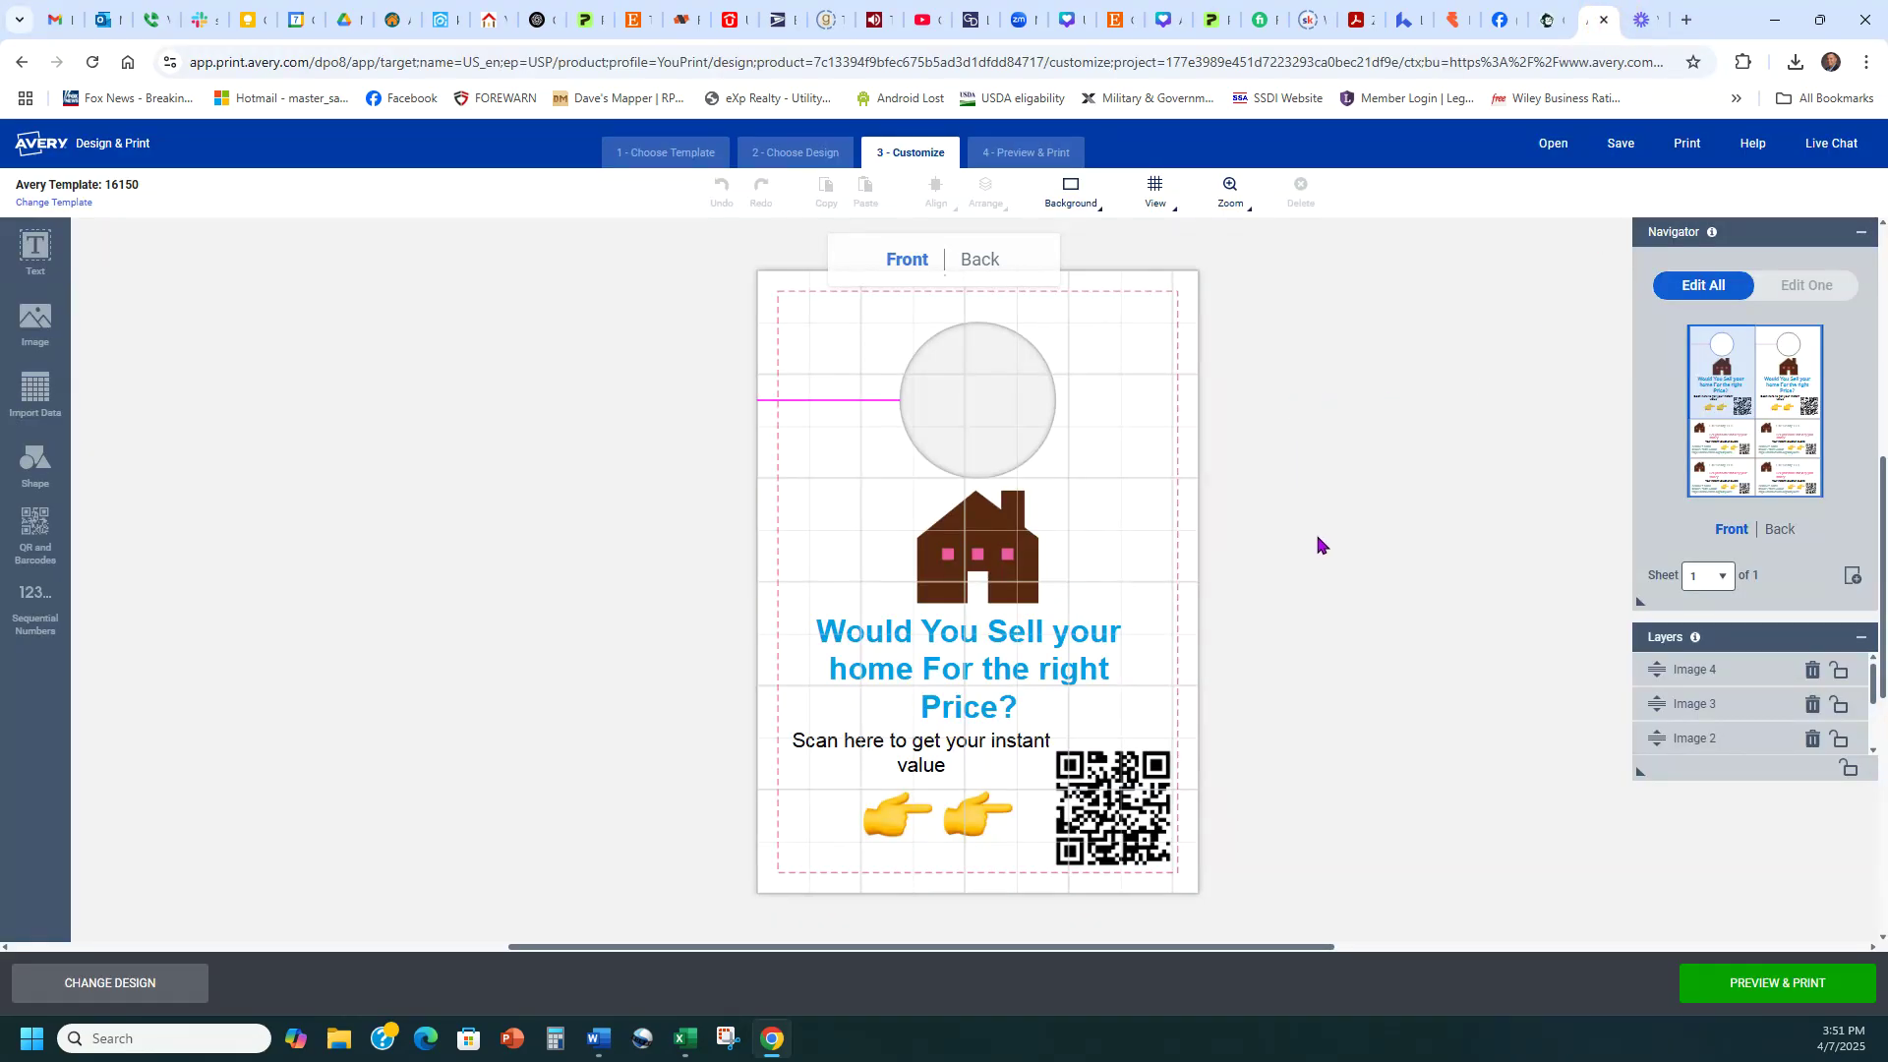
pyautogui.scroll(-2, 1315, 544)
pyautogui.scroll(2, 1325, 459)
pyautogui.click(1642, 19)
pyautogui.click(1551, 20)
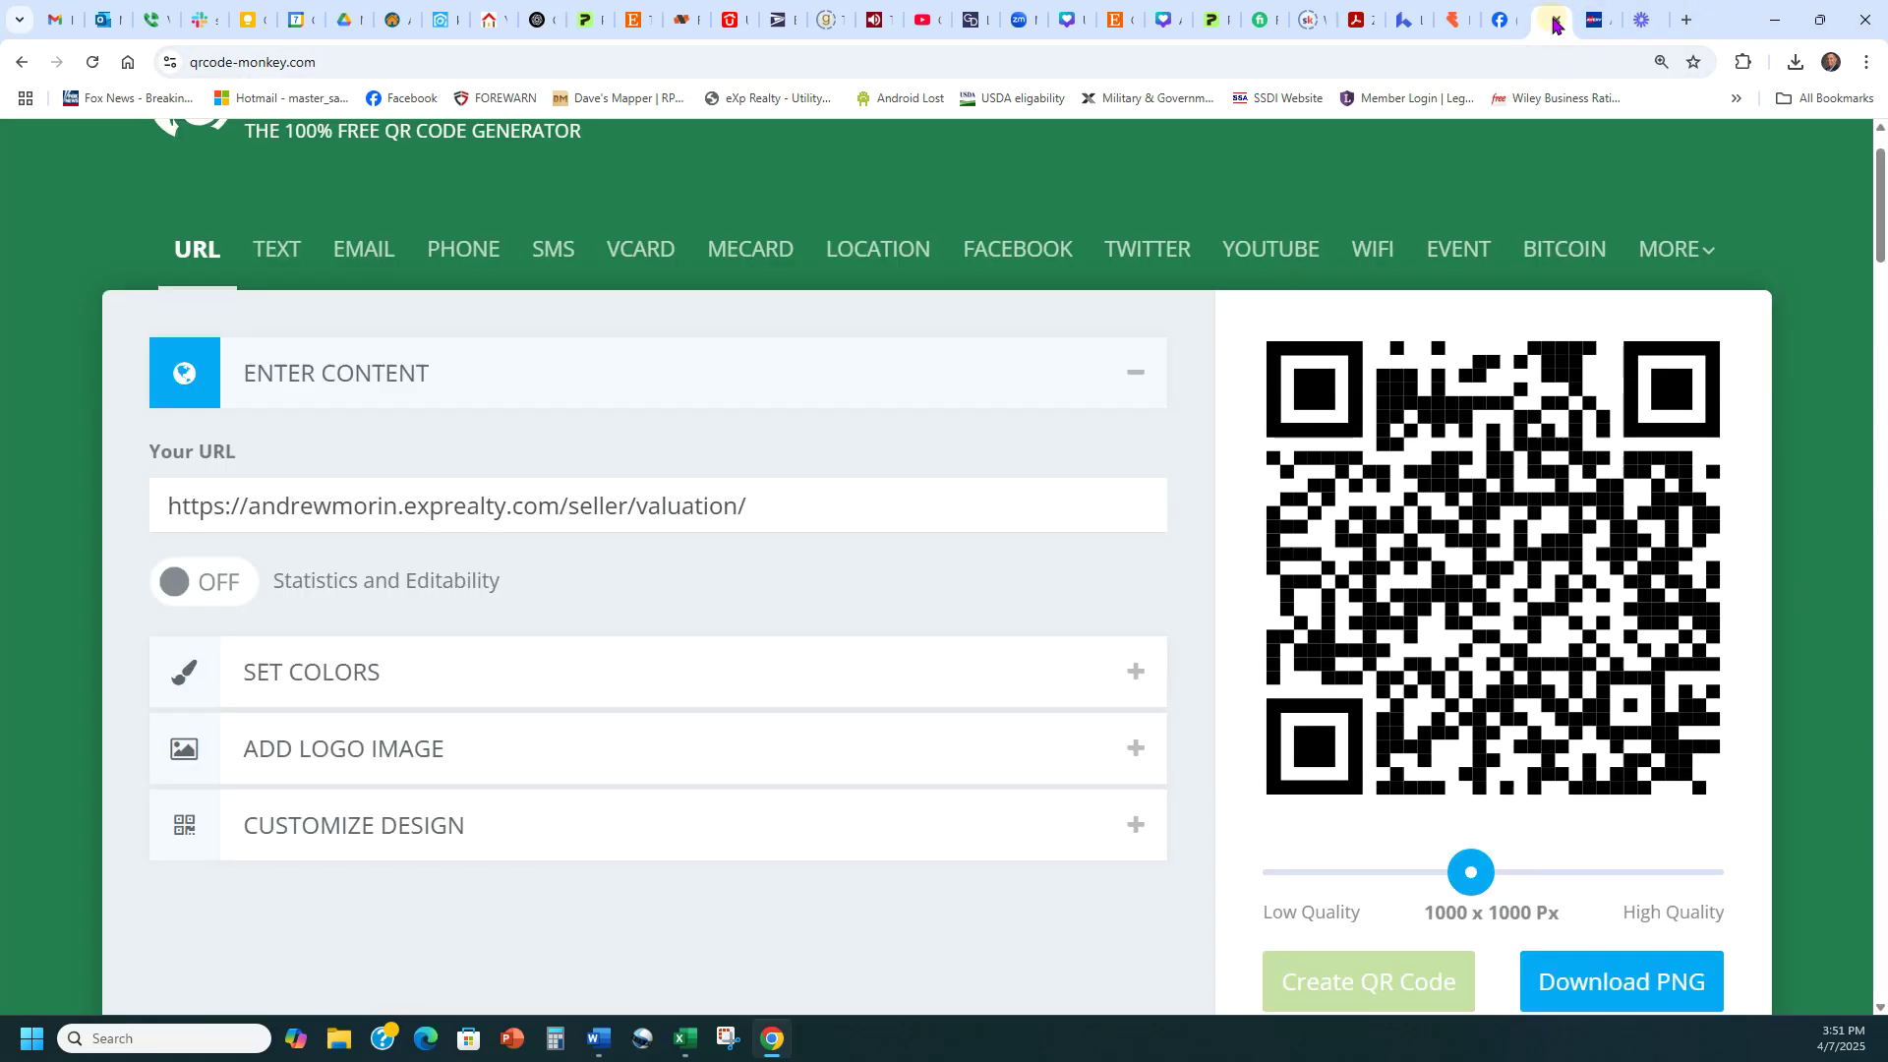
pyautogui.click(1600, 16)
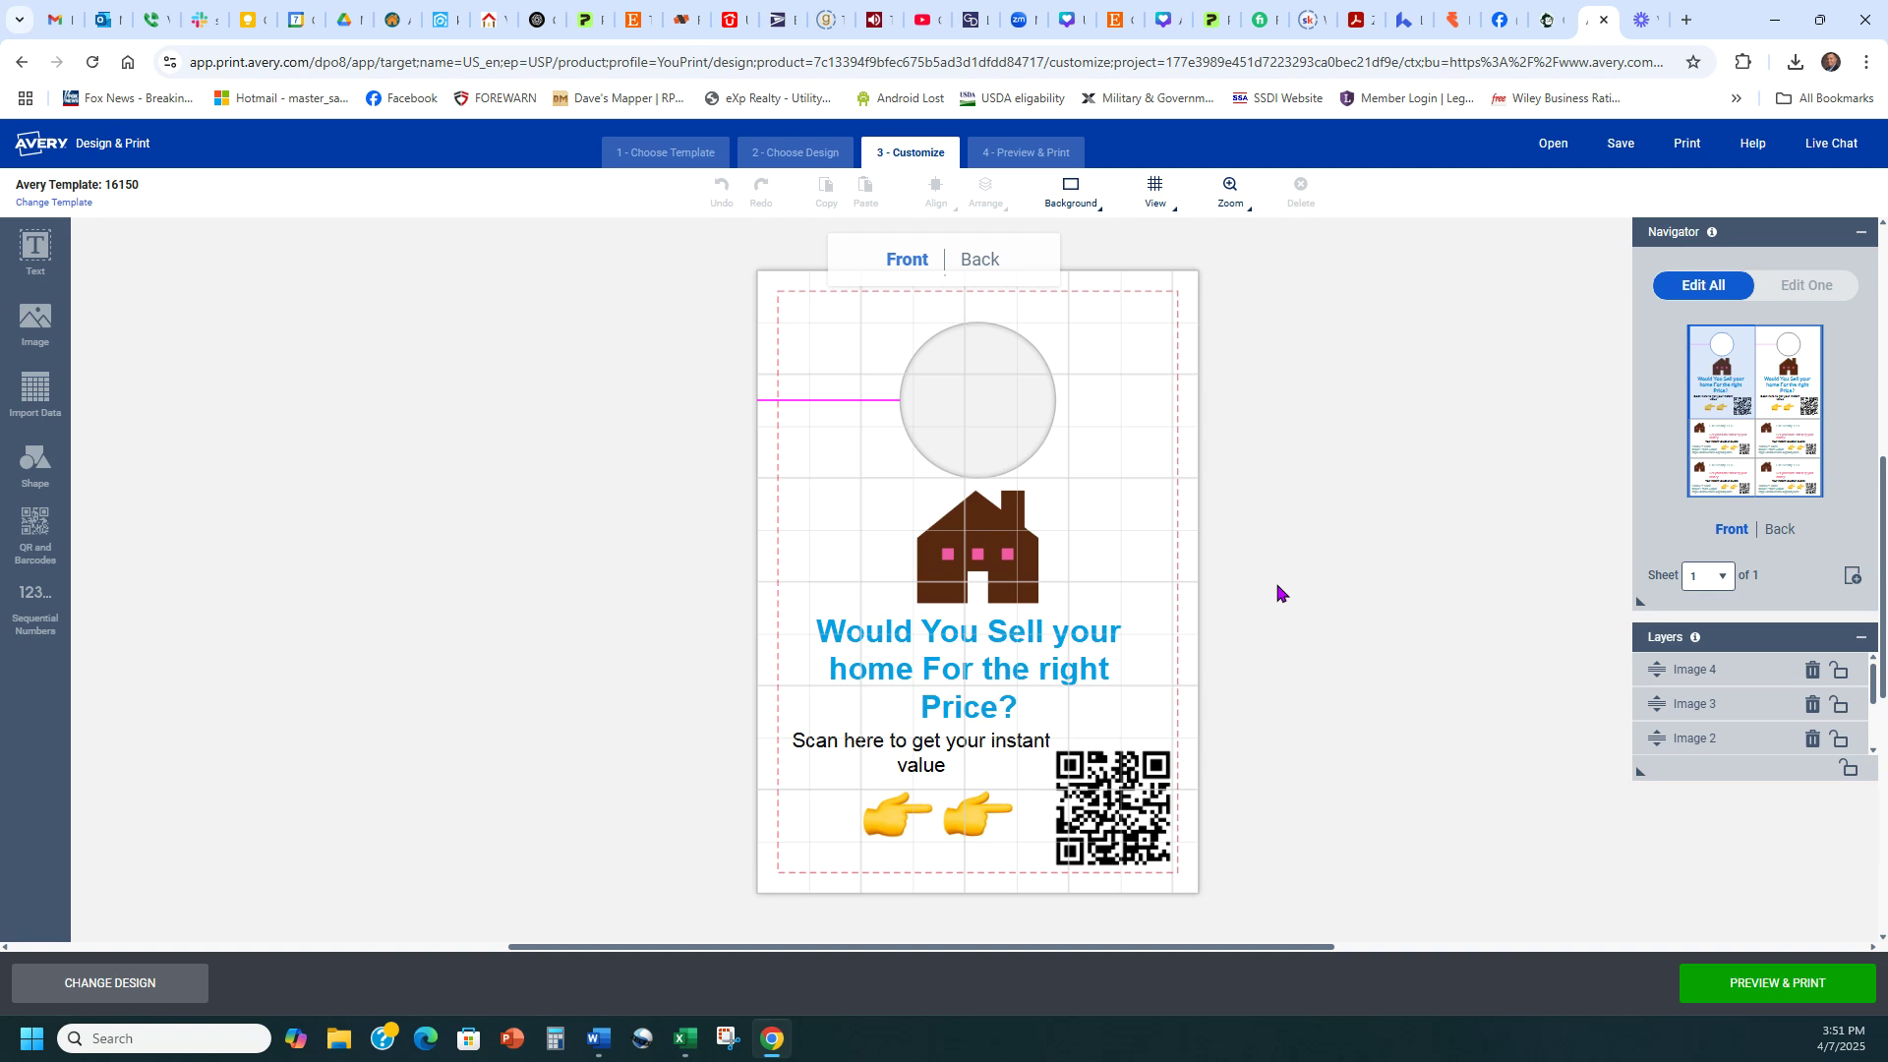
pyautogui.click(1706, 440)
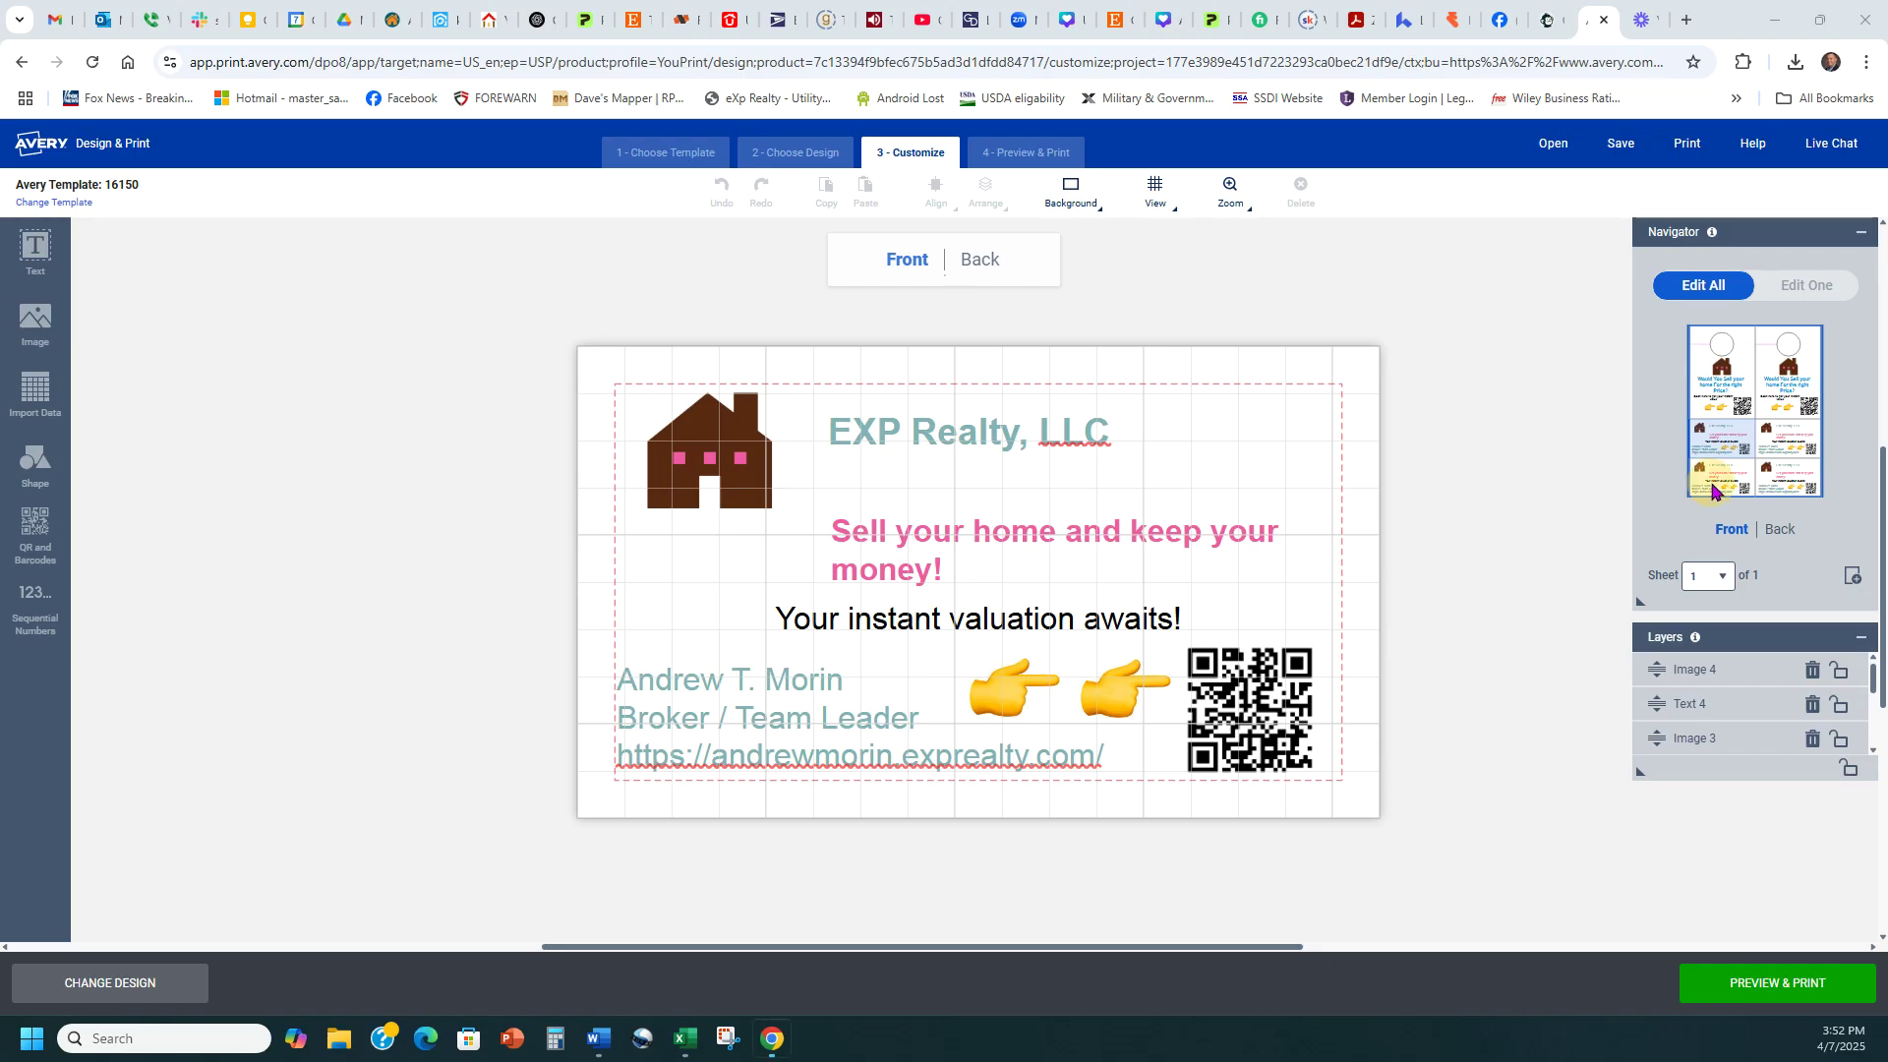
pyautogui.click(1711, 384)
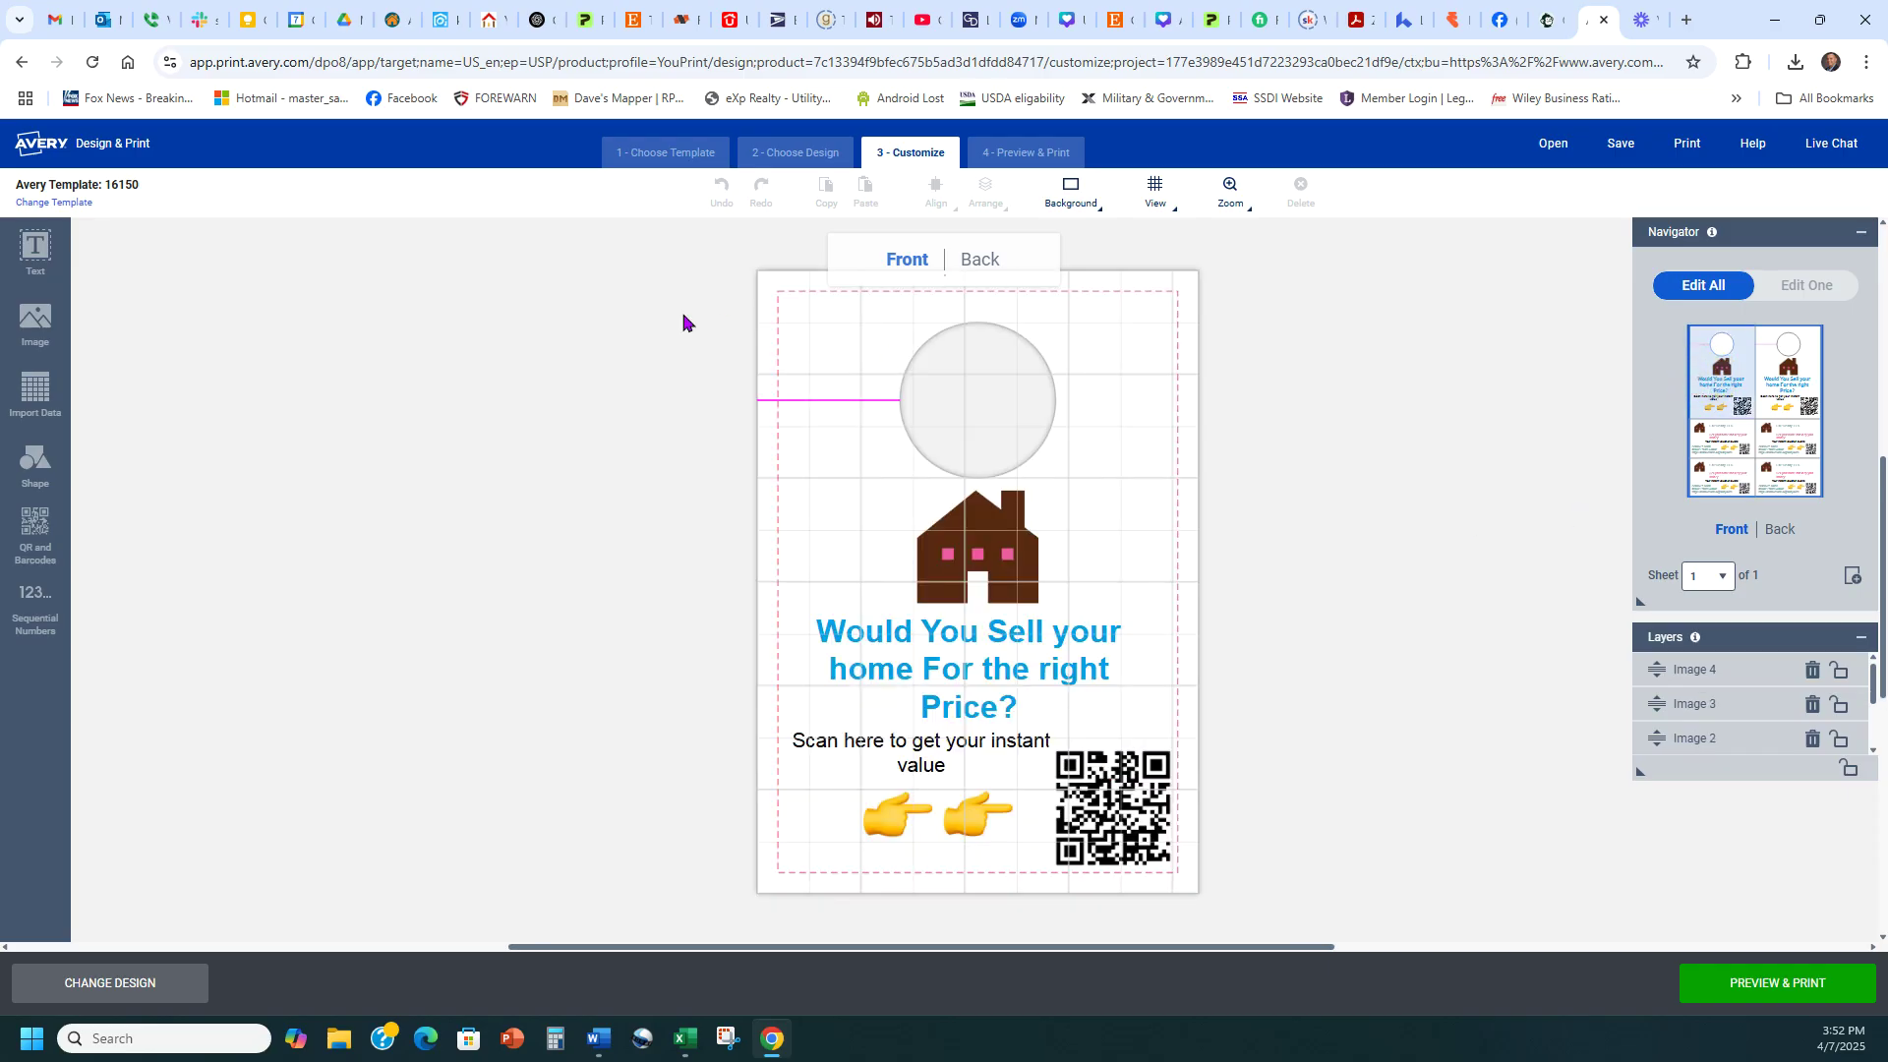